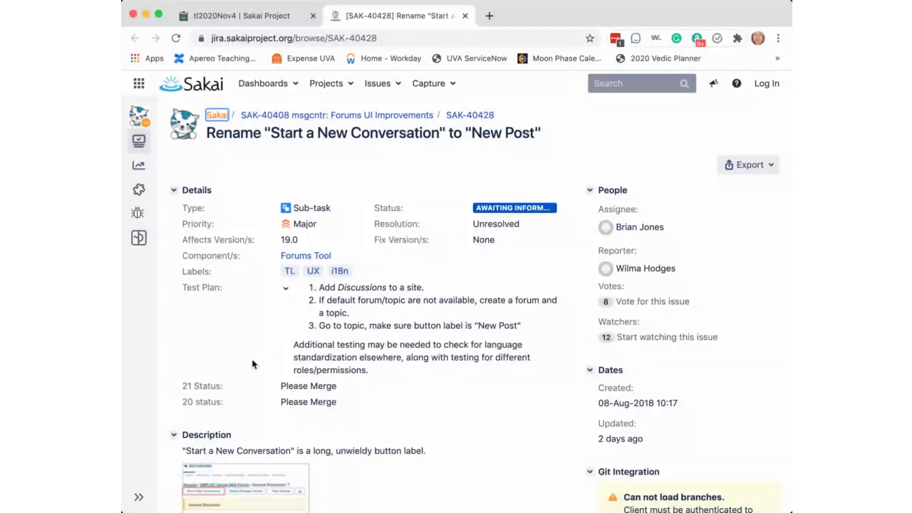
Step: Scroll SAK-40428 past Description, Attachments and Activity to the Sakai/Canvas/Moodle/Brightspace/Blackboard comparison table
{"action": "scroll", "coordinate": [253, 364], "scroll_direction": "down", "scroll_amount": 5}
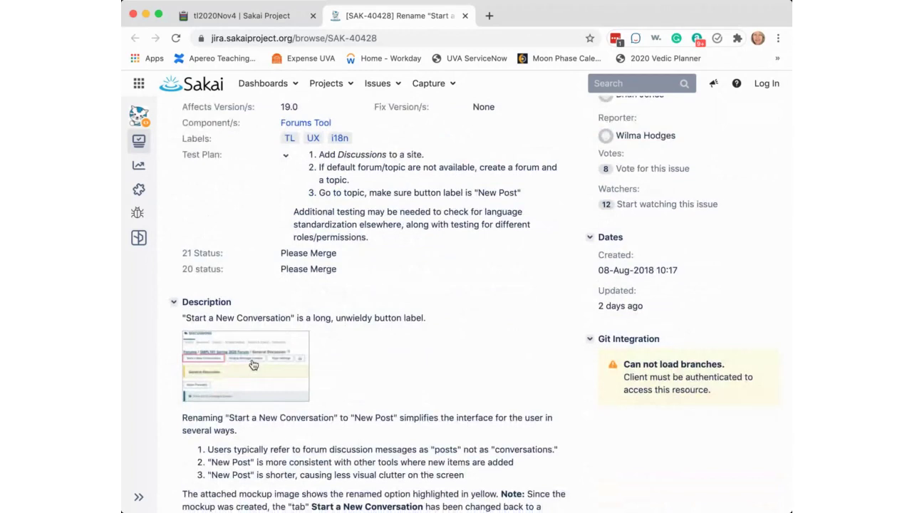
{"action": "scroll", "coordinate": [253, 364], "scroll_direction": "down", "scroll_amount": 5}
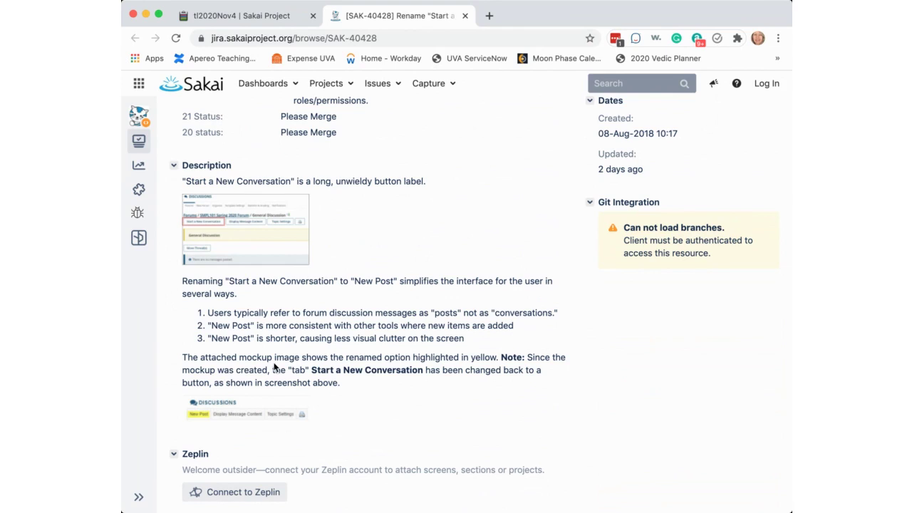
{"action": "scroll", "coordinate": [275, 367], "scroll_direction": "down", "scroll_amount": 3}
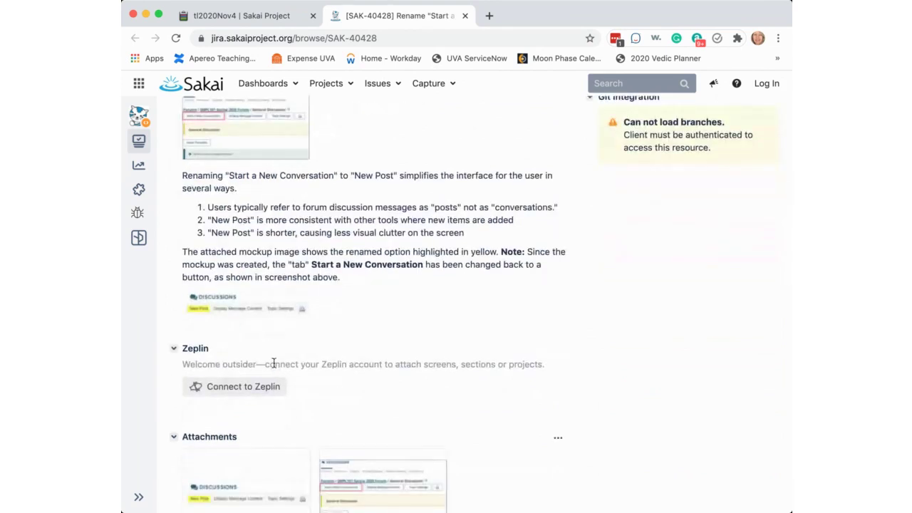
{"action": "scroll", "coordinate": [273, 364], "scroll_direction": "down", "scroll_amount": 2}
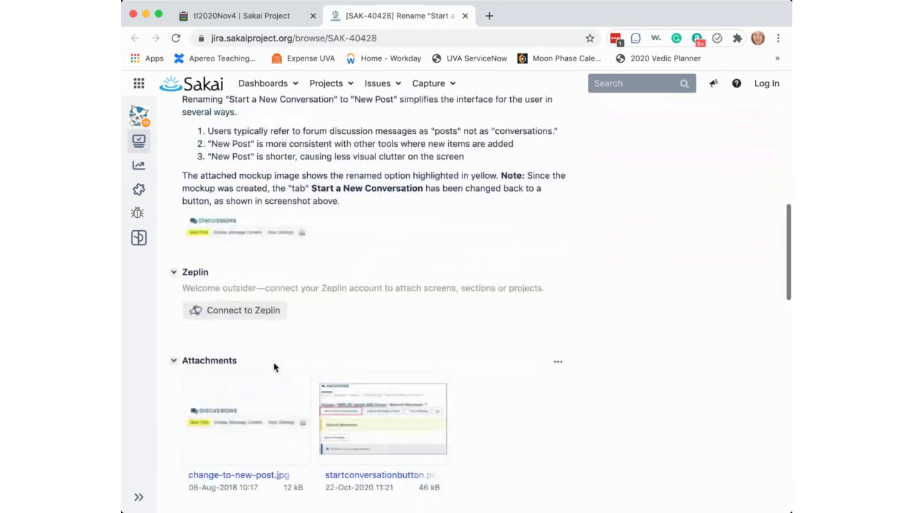
{"action": "scroll", "coordinate": [274, 366], "scroll_direction": "down", "scroll_amount": 7}
{"action": "scroll", "coordinate": [274, 366], "scroll_direction": "down", "scroll_amount": 6}
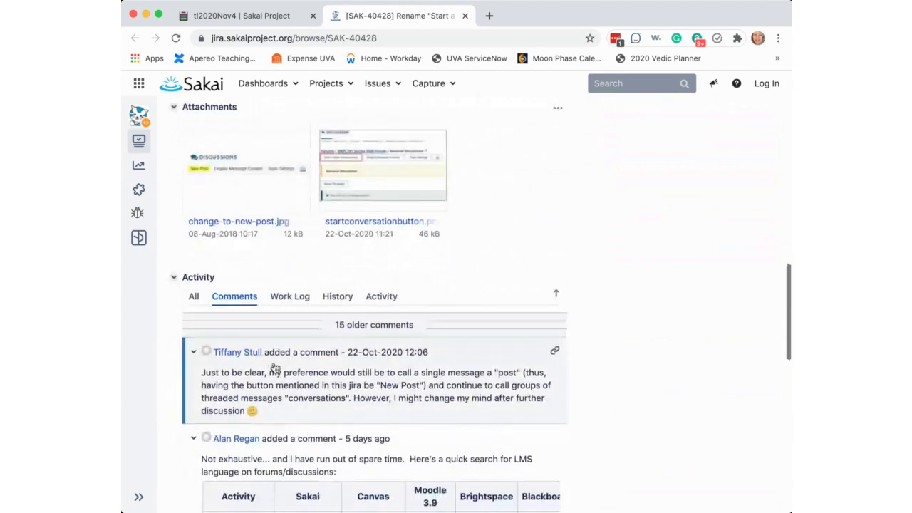
{"action": "scroll", "coordinate": [274, 367], "scroll_direction": "down", "scroll_amount": 2}
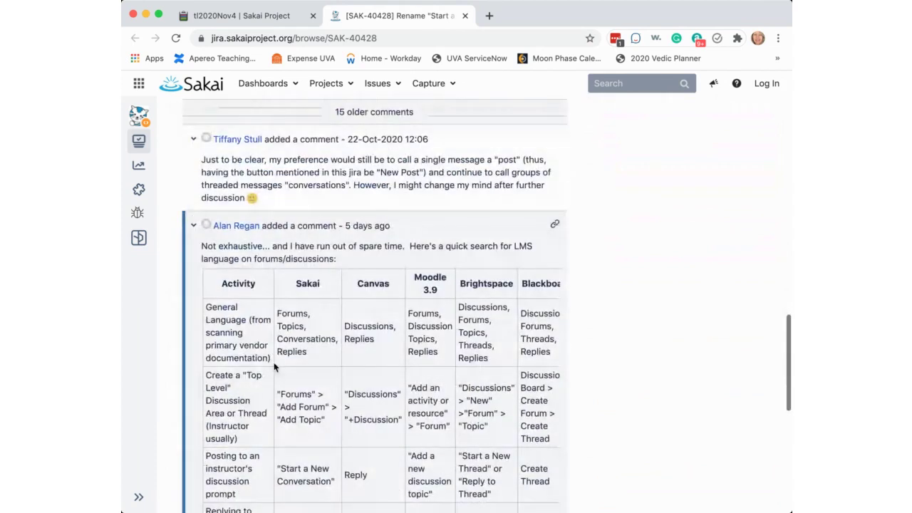
{"action": "scroll", "coordinate": [274, 366], "scroll_direction": "down", "scroll_amount": 1}
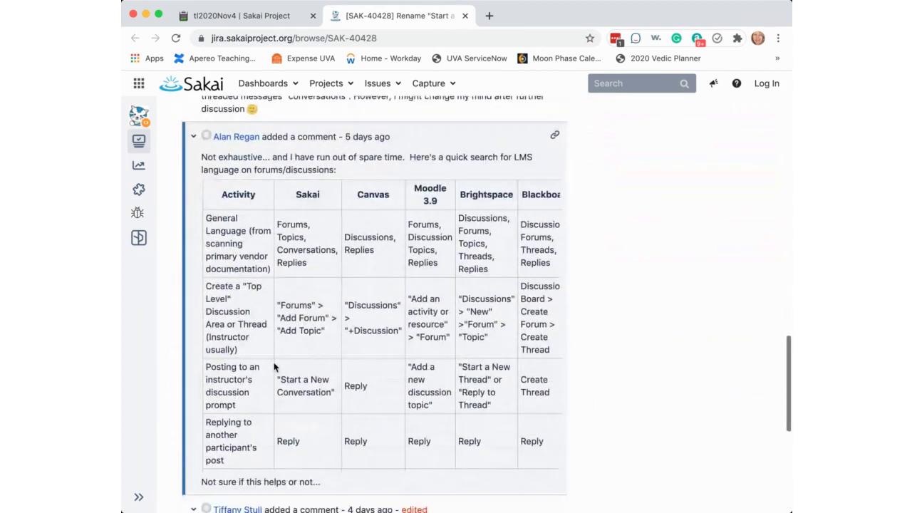
{"action": "scroll", "coordinate": [275, 366], "scroll_direction": "down", "scroll_amount": 1}
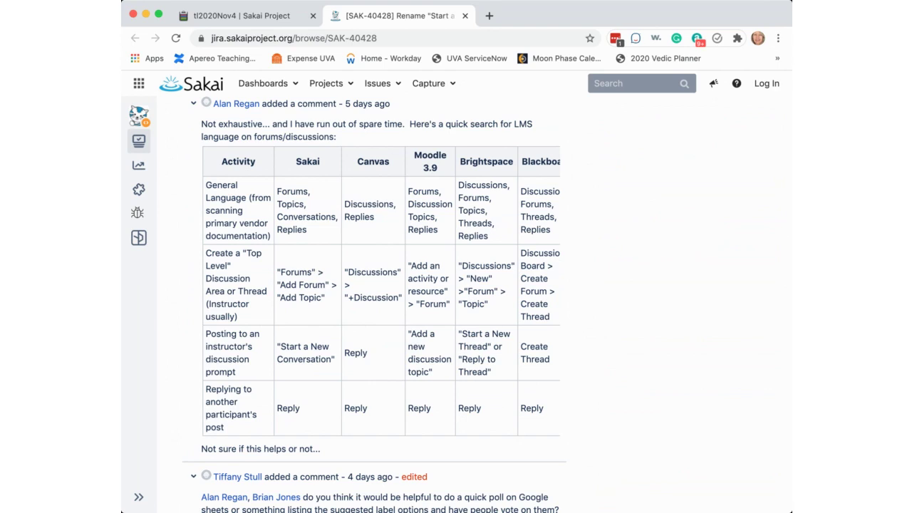
Step: Scroll to the comment proposing a Google Sheets poll on New Post, New Conversation and Thread labels
{"action": "scroll", "coordinate": [237, 358], "scroll_direction": "down", "scroll_amount": 3}
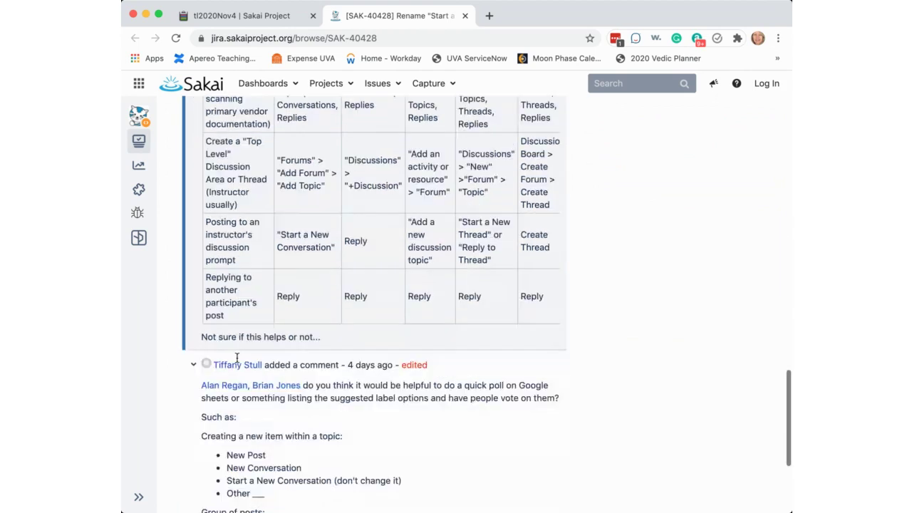
{"action": "scroll", "coordinate": [237, 357], "scroll_direction": "down", "scroll_amount": 5}
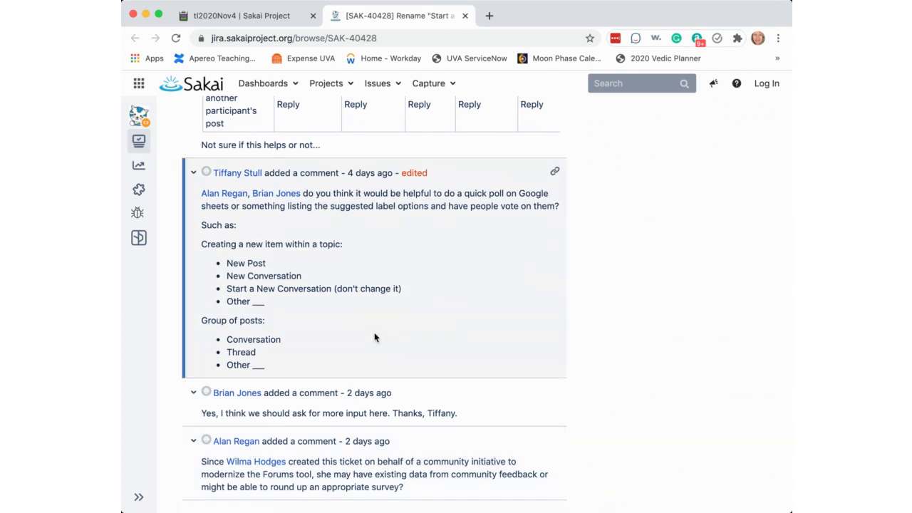
{"action": "scroll", "coordinate": [330, 343], "scroll_direction": "up", "scroll_amount": 5}
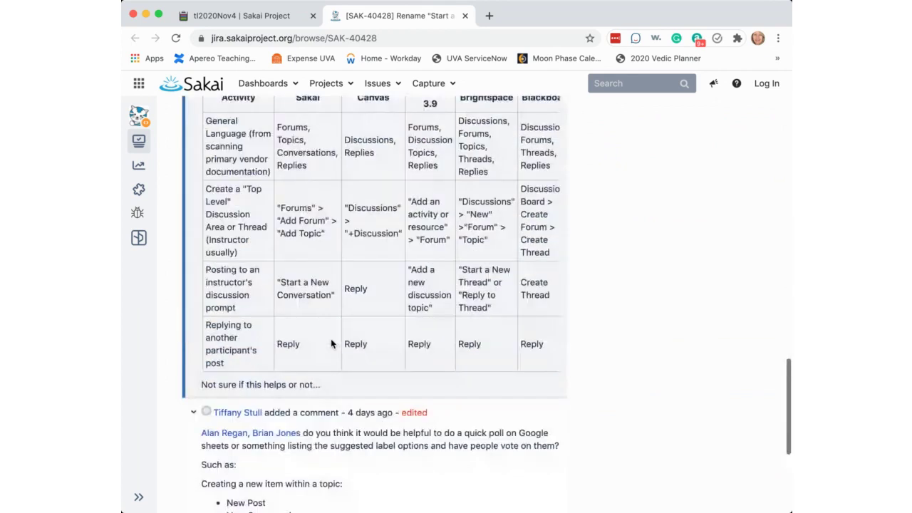
{"action": "scroll", "coordinate": [331, 343], "scroll_direction": "up", "scroll_amount": 1}
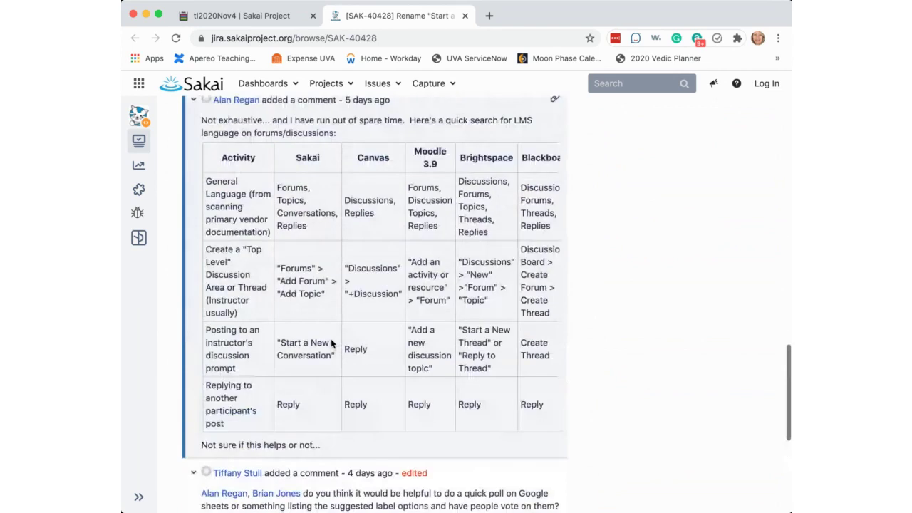
{"action": "scroll", "coordinate": [330, 344], "scroll_direction": "down", "scroll_amount": 1}
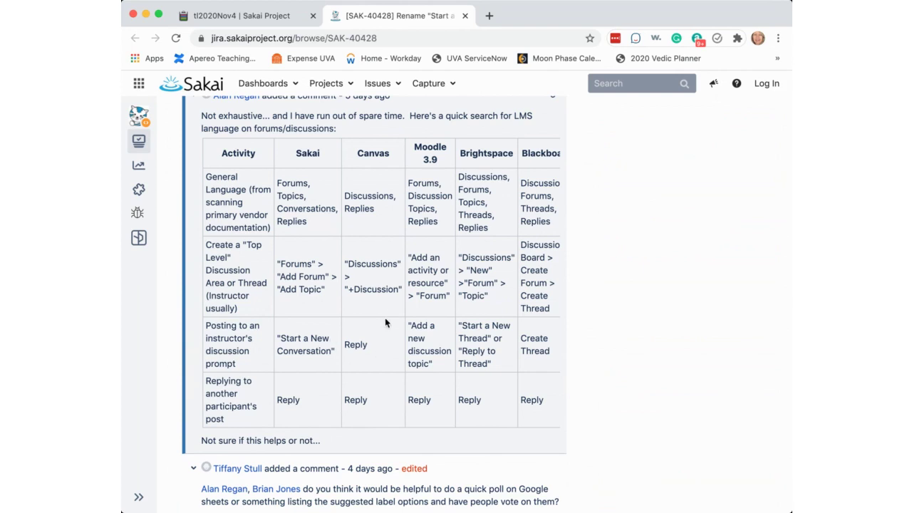
{"action": "scroll", "coordinate": [267, 356], "scroll_direction": "down", "scroll_amount": 5}
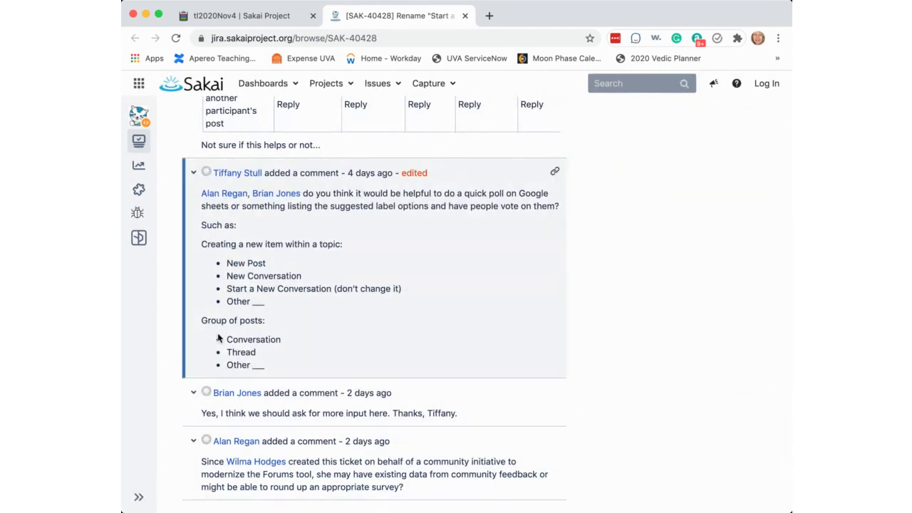
Step: Scroll back to the top of SAK-40428 and slightly resize the browser window
{"action": "scroll", "coordinate": [217, 332], "scroll_direction": "up", "scroll_amount": 10}
{"action": "scroll", "coordinate": [218, 333], "scroll_direction": "up", "scroll_amount": 2}
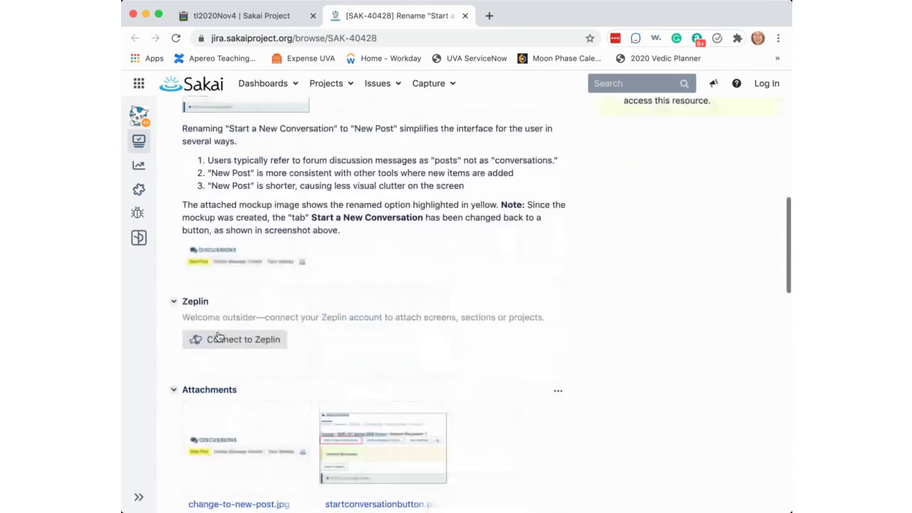
{"action": "scroll", "coordinate": [219, 336], "scroll_direction": "up", "scroll_amount": 6}
{"action": "scroll", "coordinate": [219, 336], "scroll_direction": "up", "scroll_amount": 1}
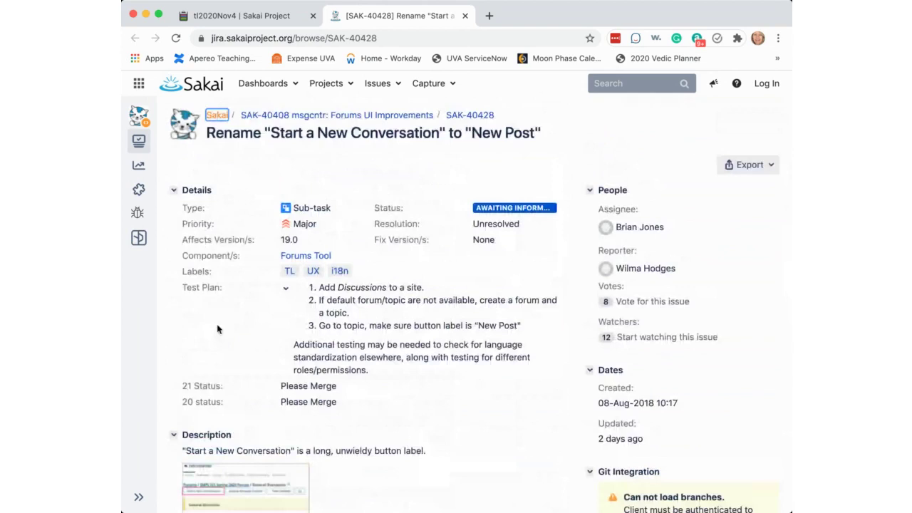
{"action": "scroll", "coordinate": [226, 304], "scroll_direction": "right", "scroll_amount": 1}
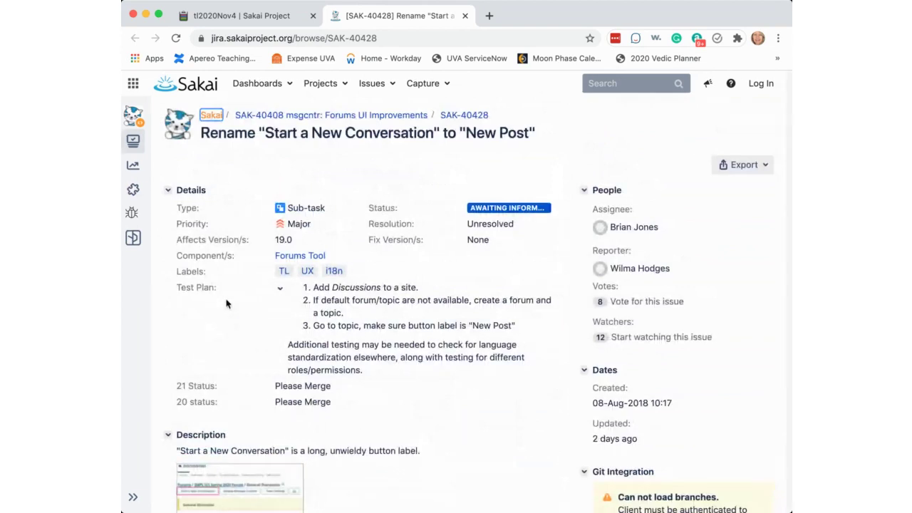
{"action": "scroll", "coordinate": [225, 303], "scroll_direction": "left", "scroll_amount": 1}
{"action": "left_click_drag", "start_coordinate": [123, 329], "coordinate": [124, 335]}
Step: Resize the window again and collapse the project sidebar to icons so the issue panels reflow
{"action": "scroll", "coordinate": [333, 311], "scroll_direction": "down", "scroll_amount": 4}
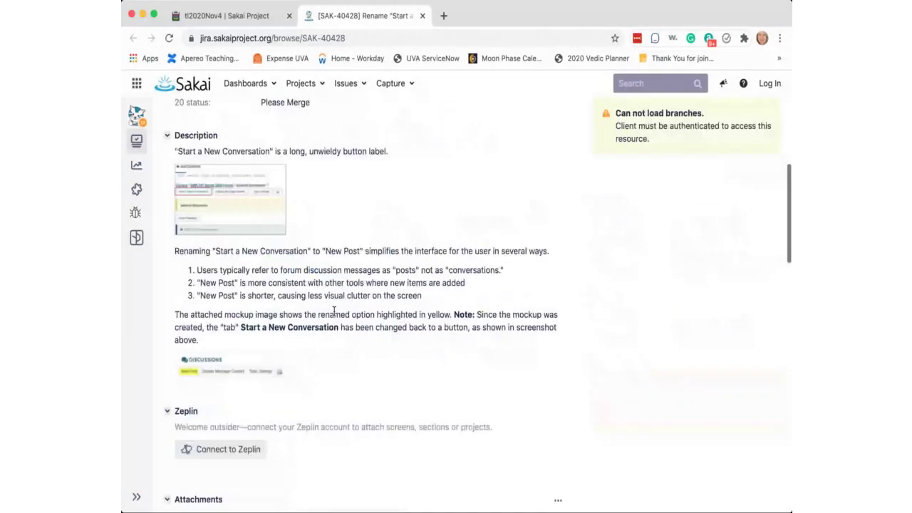
{"action": "scroll", "coordinate": [334, 311], "scroll_direction": "down", "scroll_amount": 1}
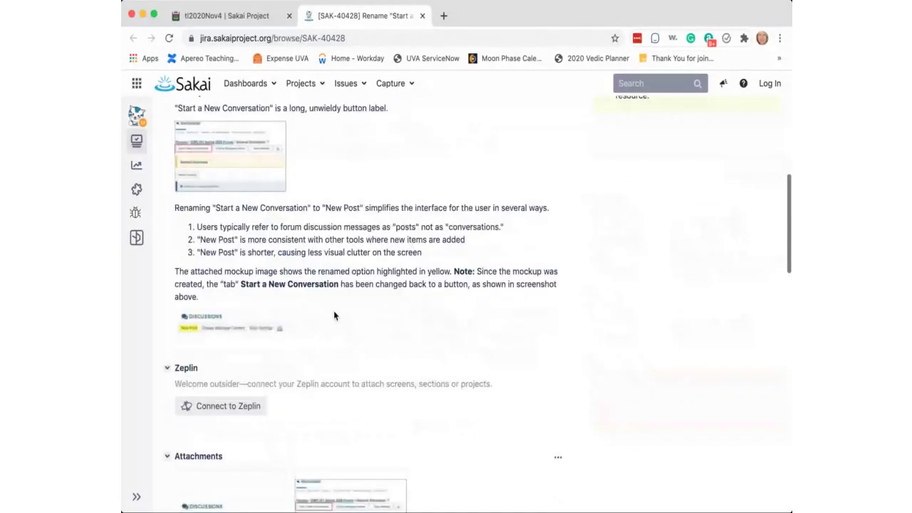
{"action": "scroll", "coordinate": [333, 311], "scroll_direction": "down", "scroll_amount": 5}
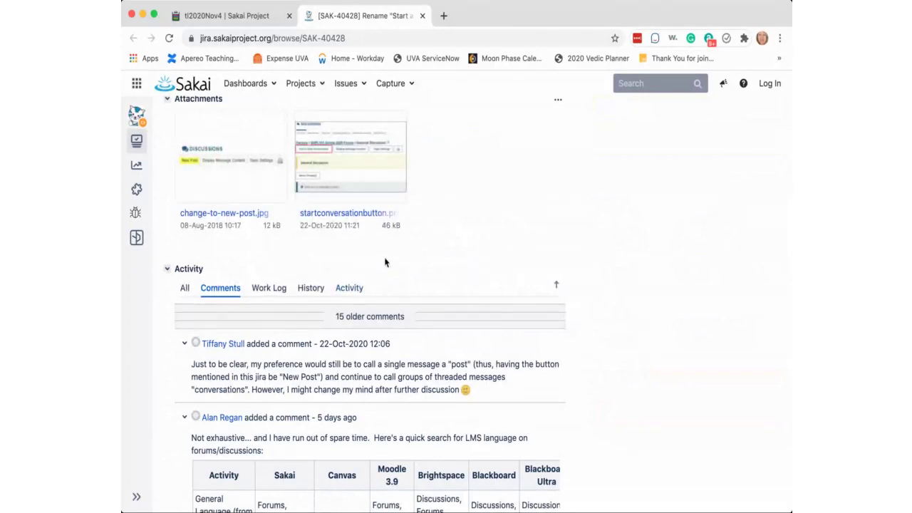
{"action": "scroll", "coordinate": [408, 207], "scroll_direction": "up", "scroll_amount": 1}
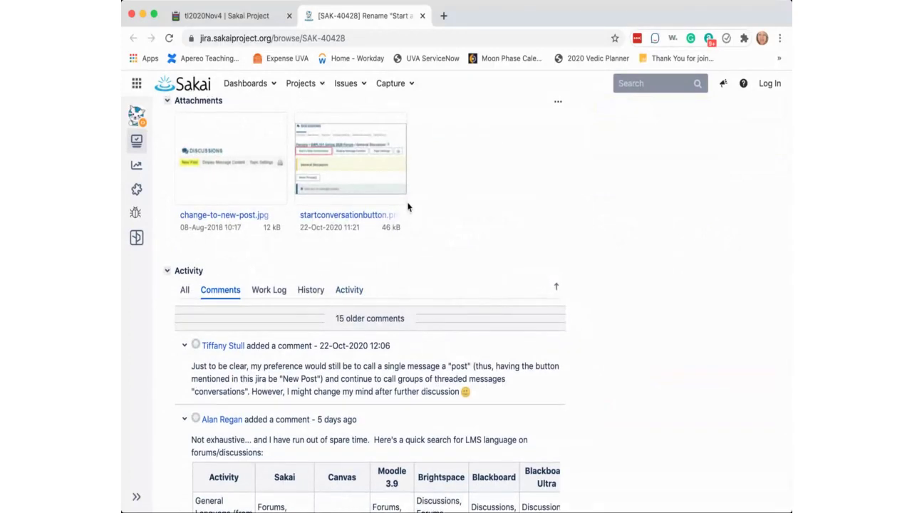
{"action": "scroll", "coordinate": [409, 207], "scroll_direction": "up", "scroll_amount": 5}
{"action": "scroll", "coordinate": [408, 206], "scroll_direction": "up", "scroll_amount": 5}
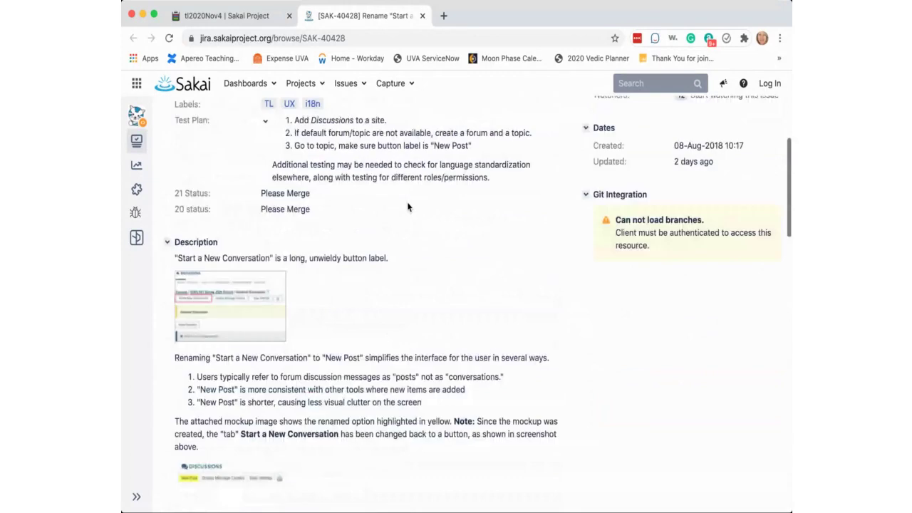
{"action": "scroll", "coordinate": [408, 206], "scroll_direction": "up", "scroll_amount": 4}
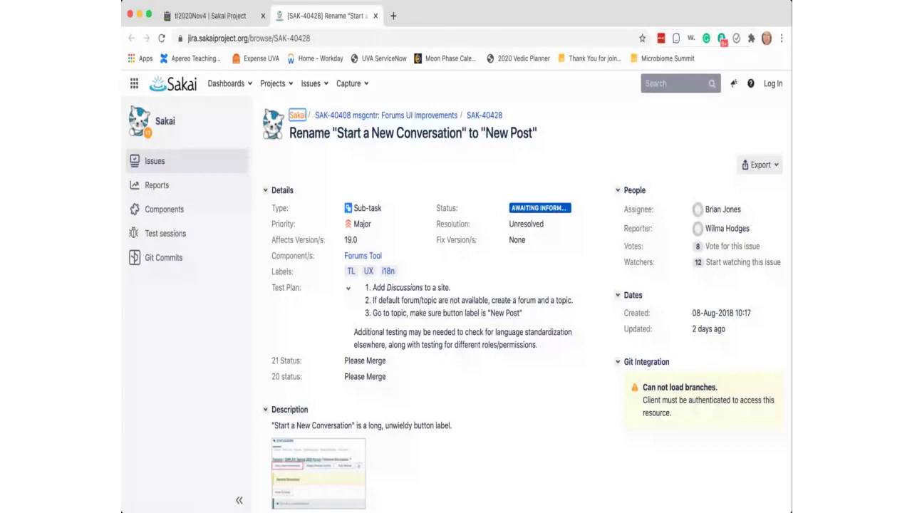
{"action": "left_click_drag", "start_coordinate": [173, 296], "coordinate": [170, 295]}
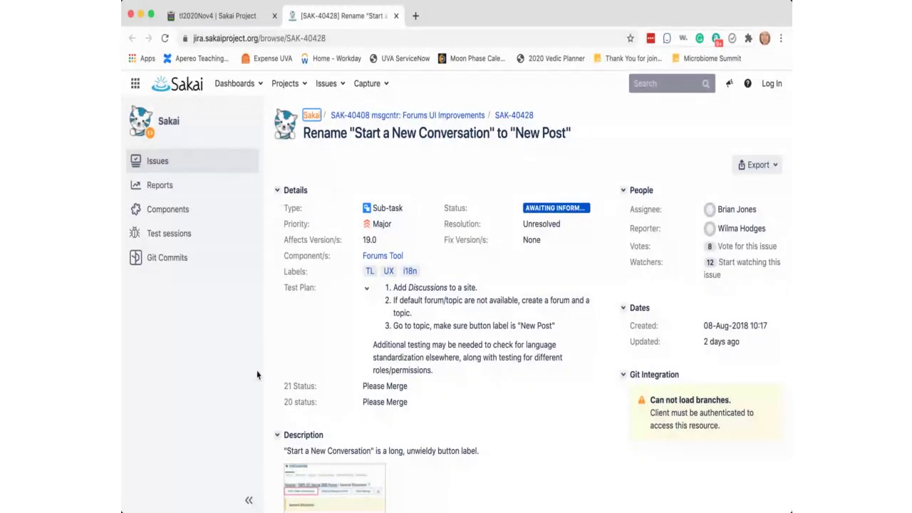
{"action": "left_click", "coordinate": [249, 500]}
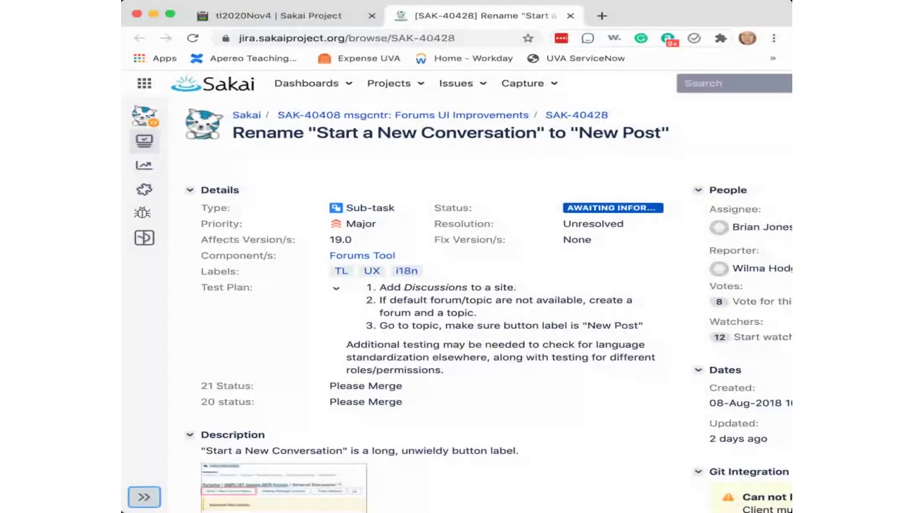
{"action": "scroll", "coordinate": [607, 151], "scroll_direction": "right", "scroll_amount": 5}
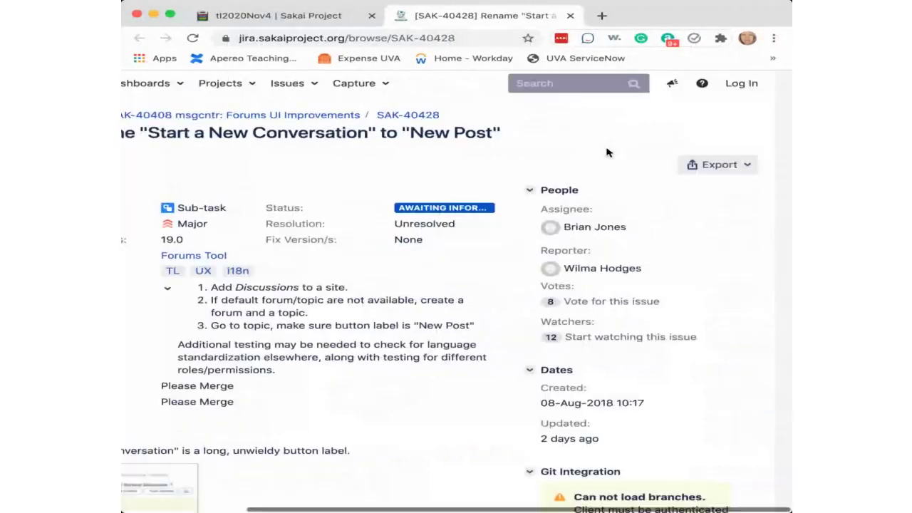
Step: Log in to the Sakai Jira with the saved LastPass credentials, reloading SAK-40428 signed in
{"action": "left_click", "coordinate": [761, 83]}
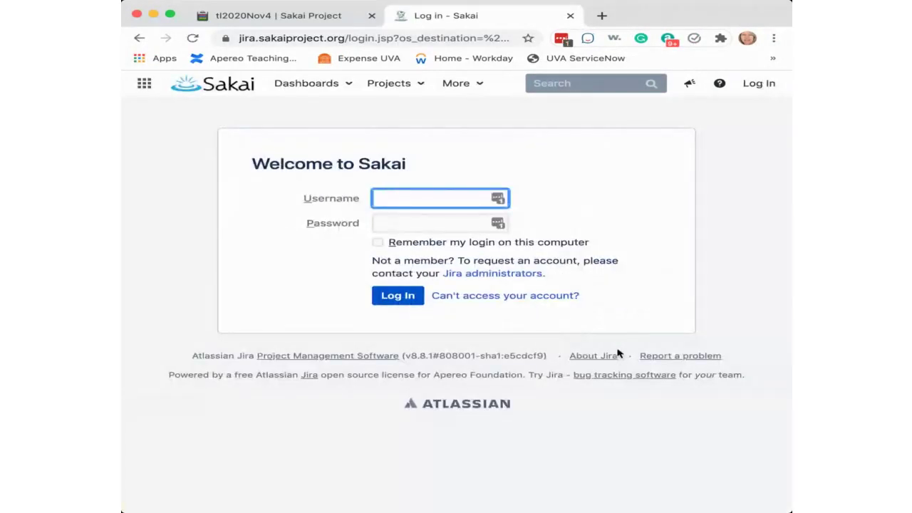
{"action": "left_click", "coordinate": [498, 199]}
{"action": "left_click", "coordinate": [355, 293]}
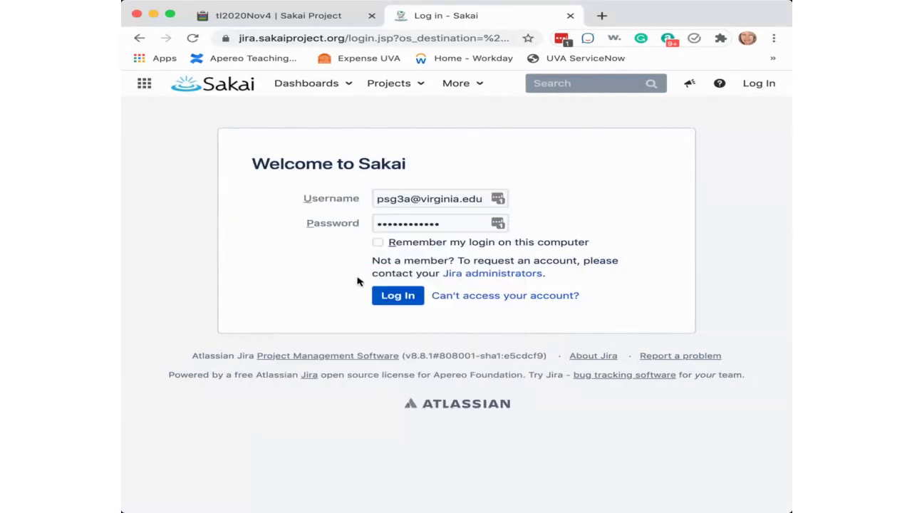
{"action": "left_click", "coordinate": [392, 298]}
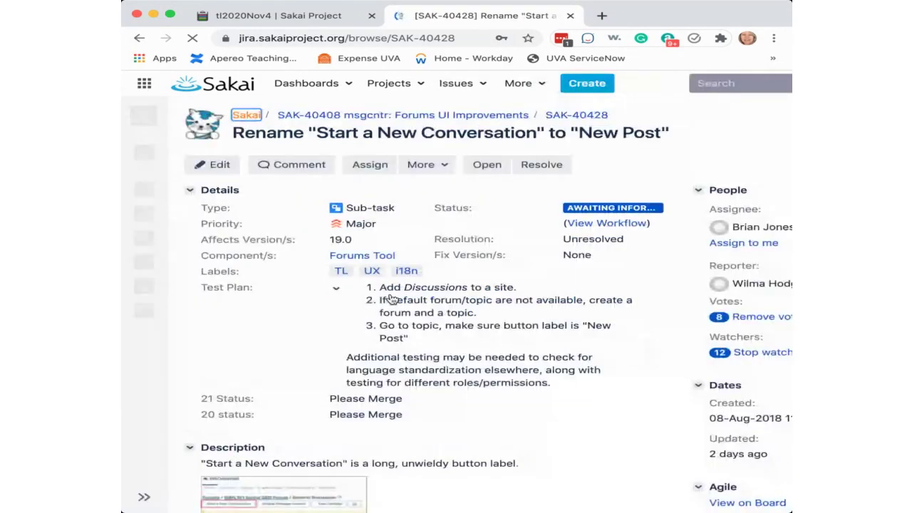
Step: Post a SAK-40428 comment naming the ticket's creator as conducting a survey for user input
{"action": "left_click", "coordinate": [299, 165]}
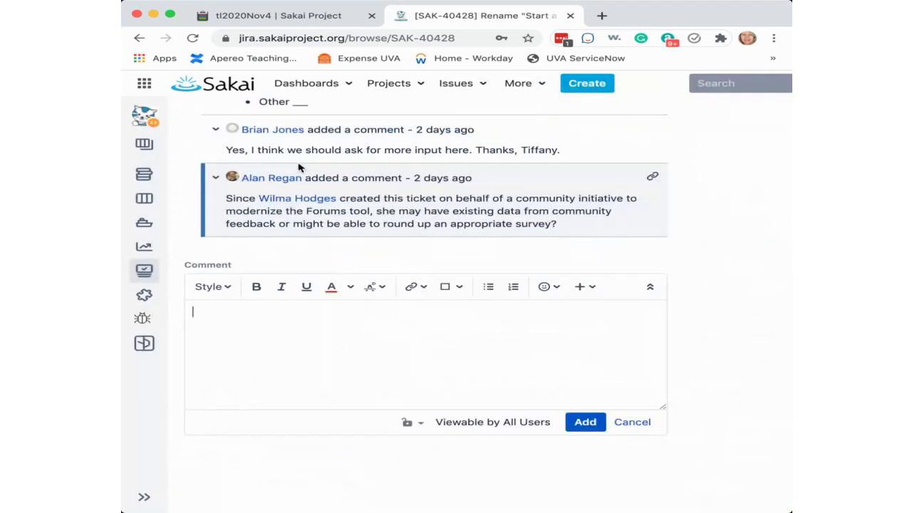
{"action": "type", "text": "W"}
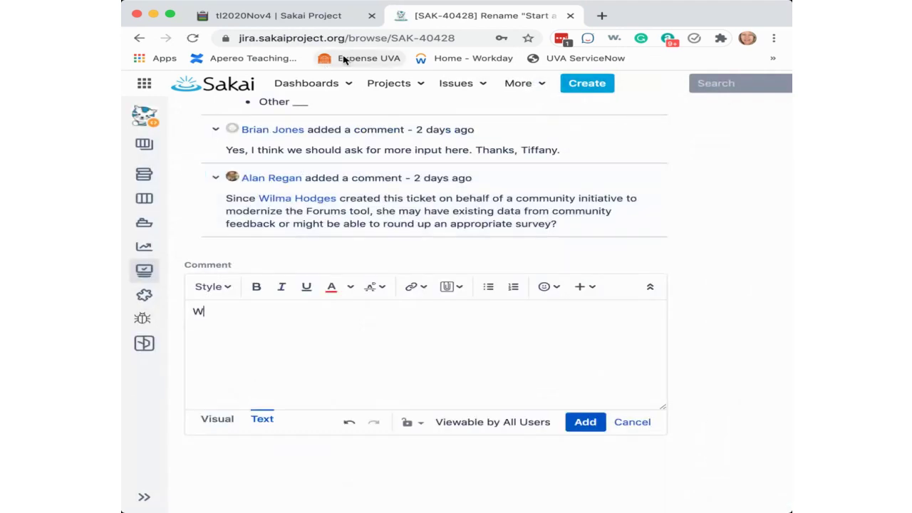
{"action": "type", "text": "e'll conduct"}
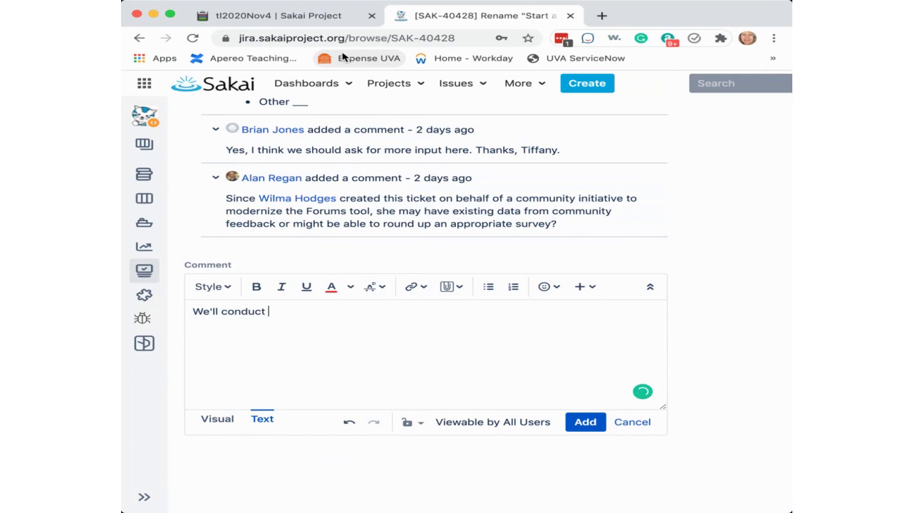
{"action": "type", "text": " a survey"}
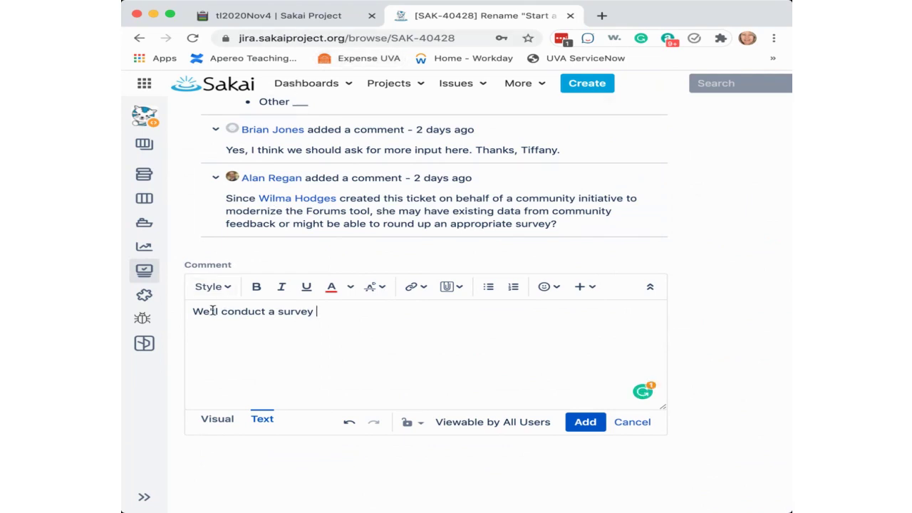
{"action": "mouse_move", "coordinate": [216, 311]}
{"action": "left_mouse_down"}
{"action": "mouse_move", "coordinate": [194, 311]}
{"action": "mouse_move", "coordinate": [202, 312]}
{"action": "left_mouse_up"}
{"action": "key", "text": "BackSpace"}
{"action": "key", "text": "BackSpace"}
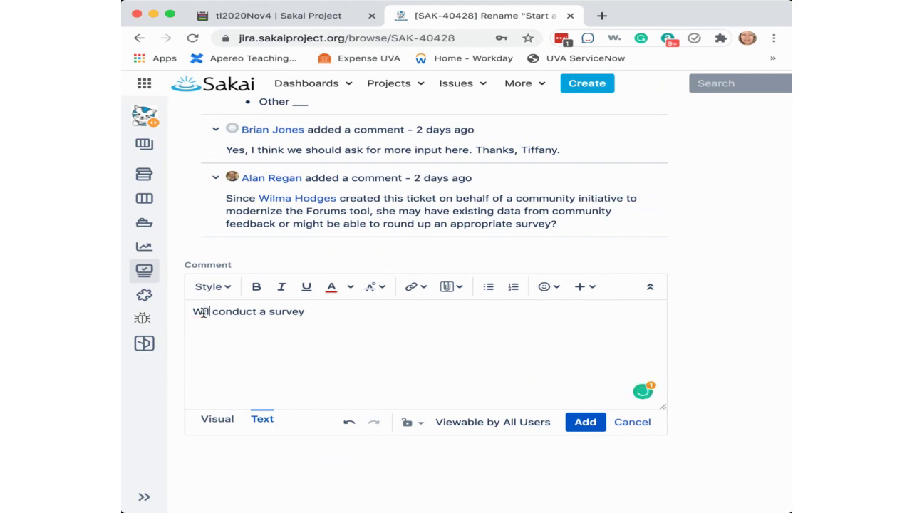
{"action": "type", "text": "ilma will"}
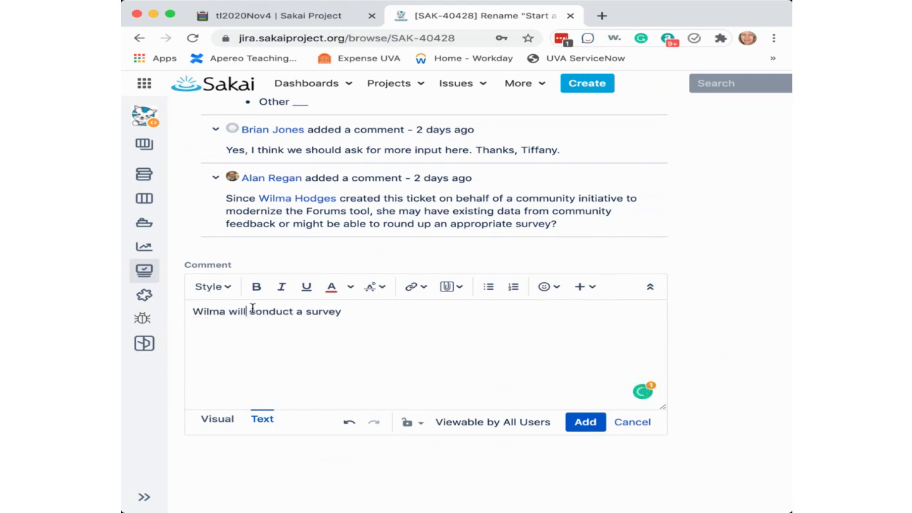
{"action": "left_click", "coordinate": [386, 311]}
{"action": "type", "text": "for use"}
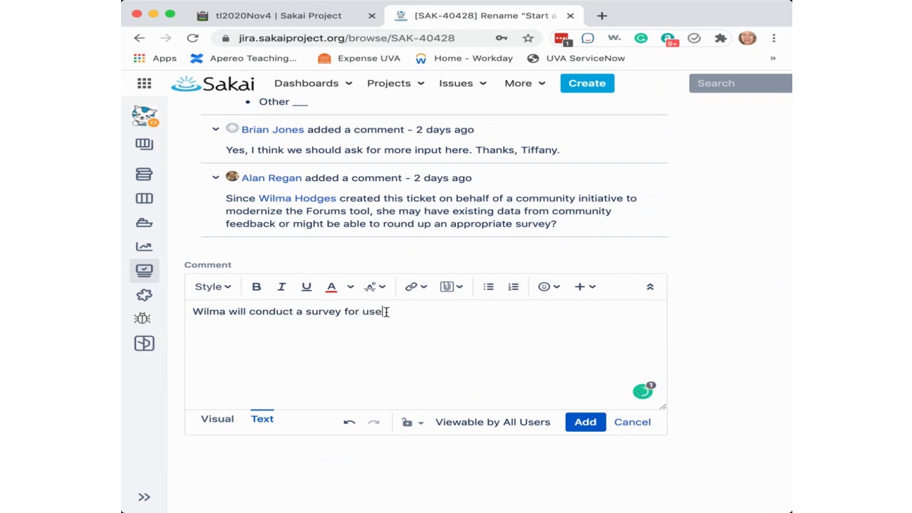
{"action": "type", "text": "r input."}
{"action": "left_click", "coordinate": [587, 425]}
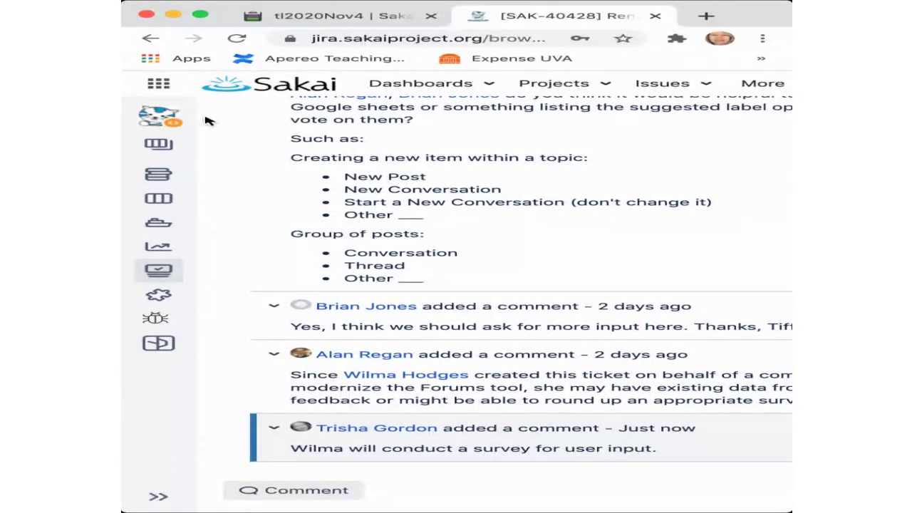
Step: Switch to the tl2020Nov4 meeting notes pad to reach the SAK-44525 issue
{"action": "left_click", "coordinate": [301, 14]}
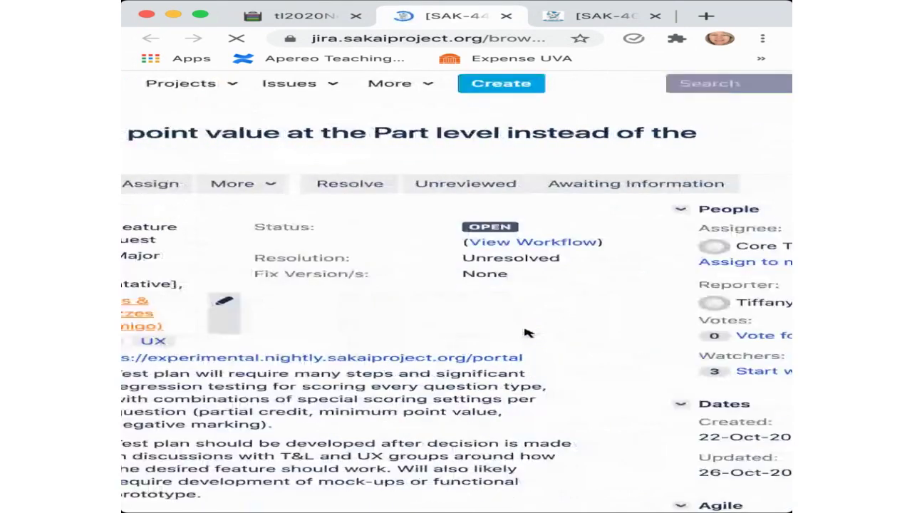
{"action": "scroll", "coordinate": [526, 333], "scroll_direction": "left", "scroll_amount": 3}
{"action": "scroll", "coordinate": [526, 333], "scroll_direction": "down", "scroll_amount": 3}
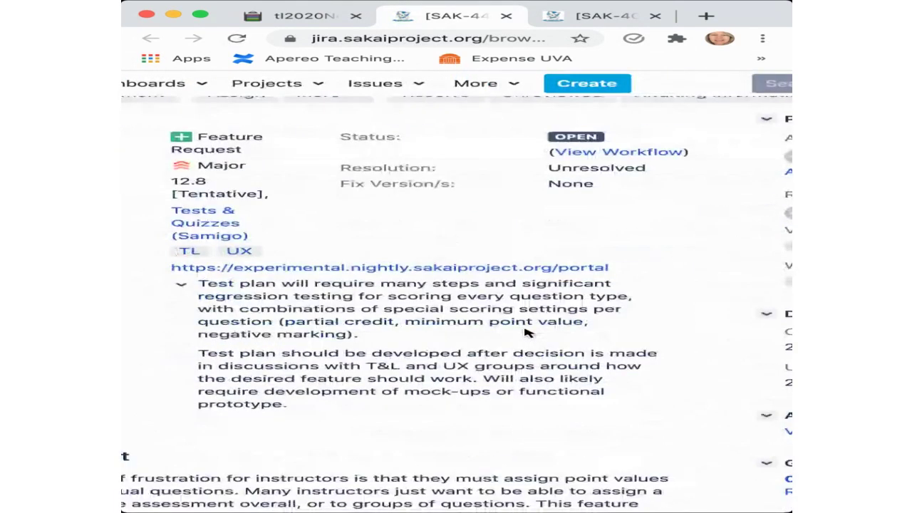
{"action": "scroll", "coordinate": [525, 333], "scroll_direction": "down", "scroll_amount": 2}
{"action": "scroll", "coordinate": [525, 327], "scroll_direction": "down", "scroll_amount": 2}
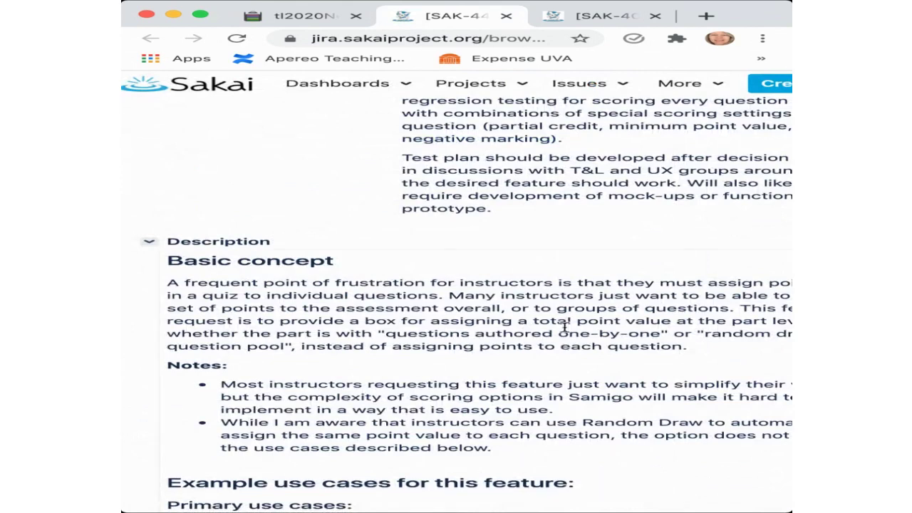
{"action": "scroll", "coordinate": [564, 327], "scroll_direction": "down", "scroll_amount": 3}
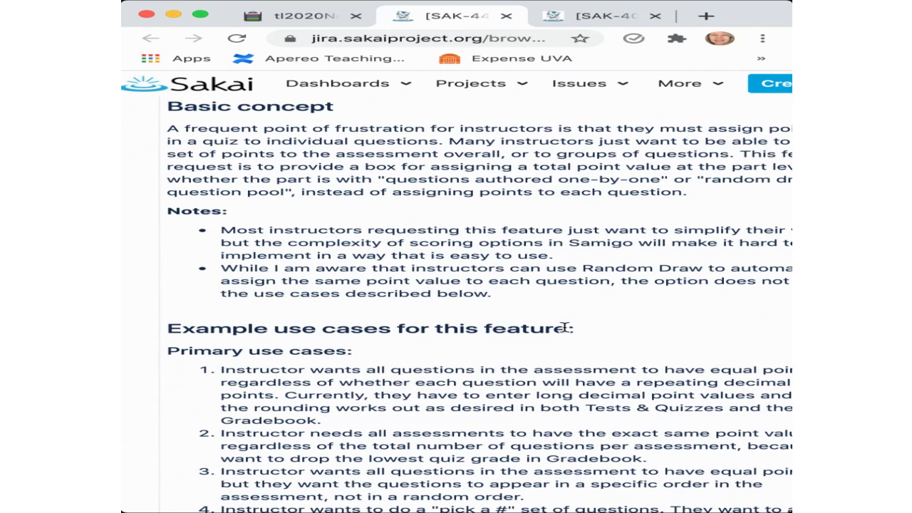
Step: Scroll through the SAK-44525 Samigo Part-level points description down to the Activity section
{"action": "scroll", "coordinate": [565, 327], "scroll_direction": "down", "scroll_amount": 6}
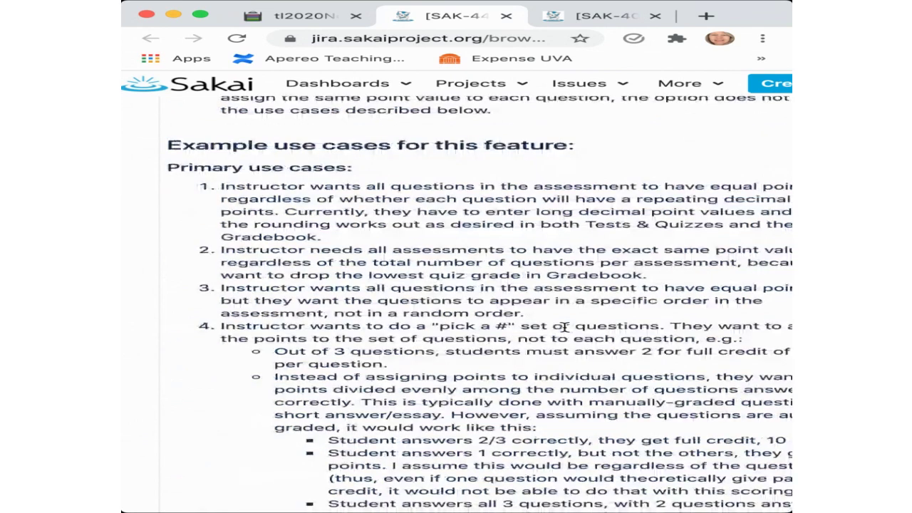
{"action": "scroll", "coordinate": [564, 327], "scroll_direction": "down", "scroll_amount": 4}
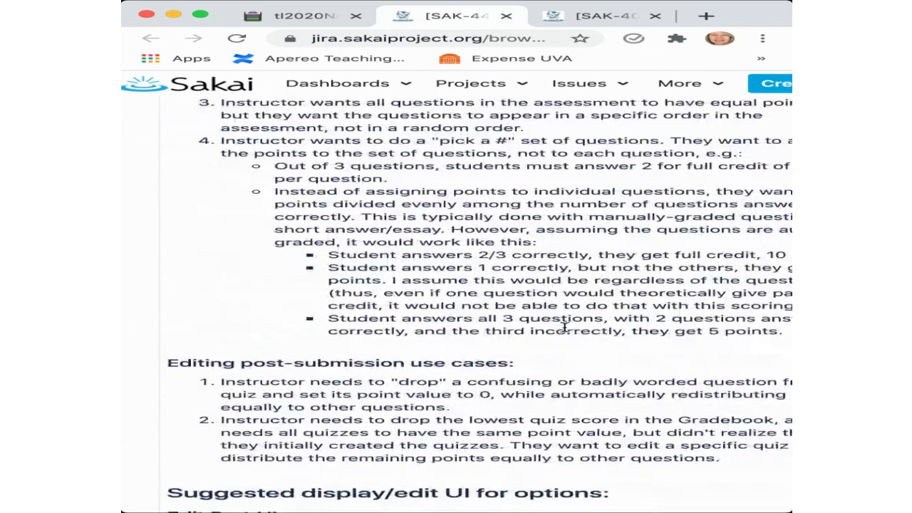
{"action": "scroll", "coordinate": [564, 327], "scroll_direction": "down", "scroll_amount": 4}
{"action": "scroll", "coordinate": [564, 327], "scroll_direction": "down", "scroll_amount": 6}
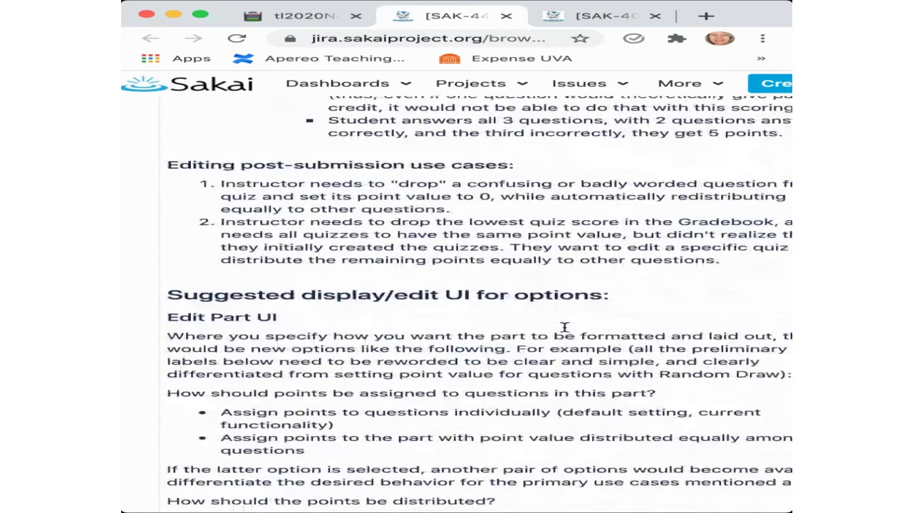
{"action": "scroll", "coordinate": [565, 327], "scroll_direction": "down", "scroll_amount": 13}
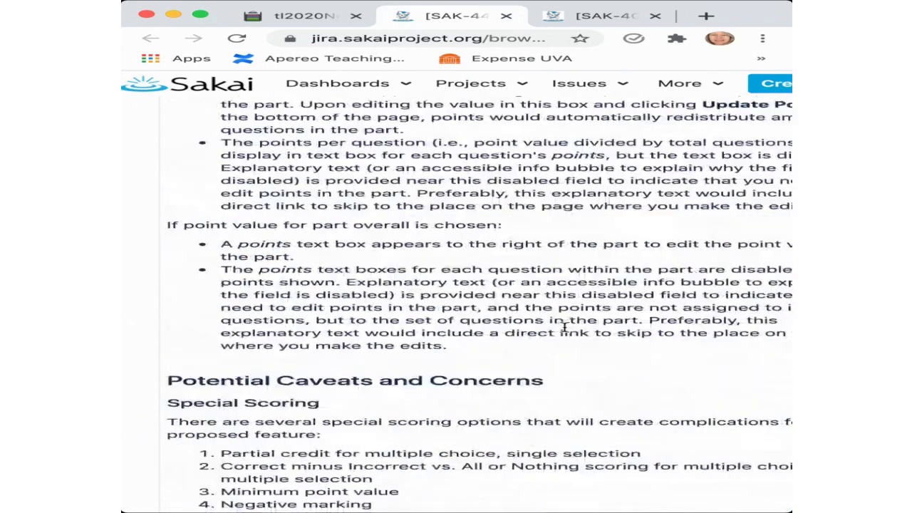
{"action": "scroll", "coordinate": [564, 327], "scroll_direction": "down", "scroll_amount": 5}
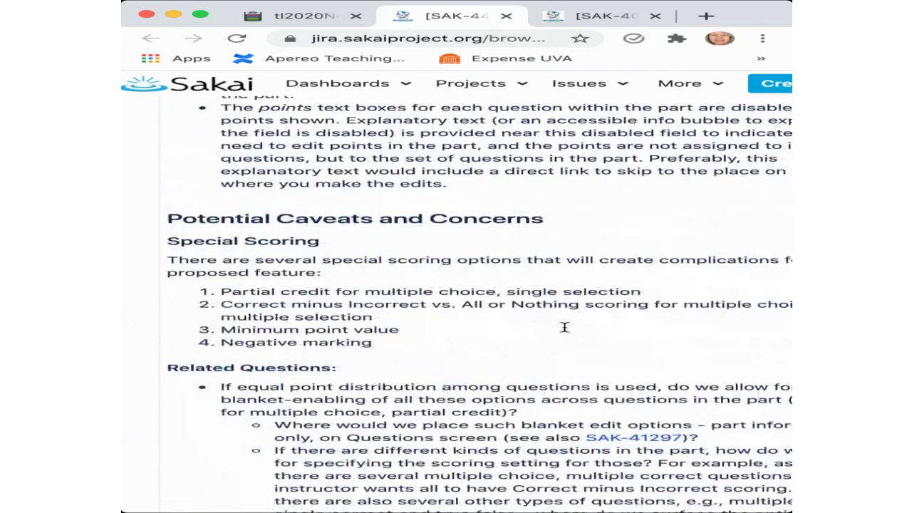
{"action": "scroll", "coordinate": [564, 327], "scroll_direction": "down", "scroll_amount": 1}
{"action": "scroll", "coordinate": [565, 327], "scroll_direction": "down", "scroll_amount": 3}
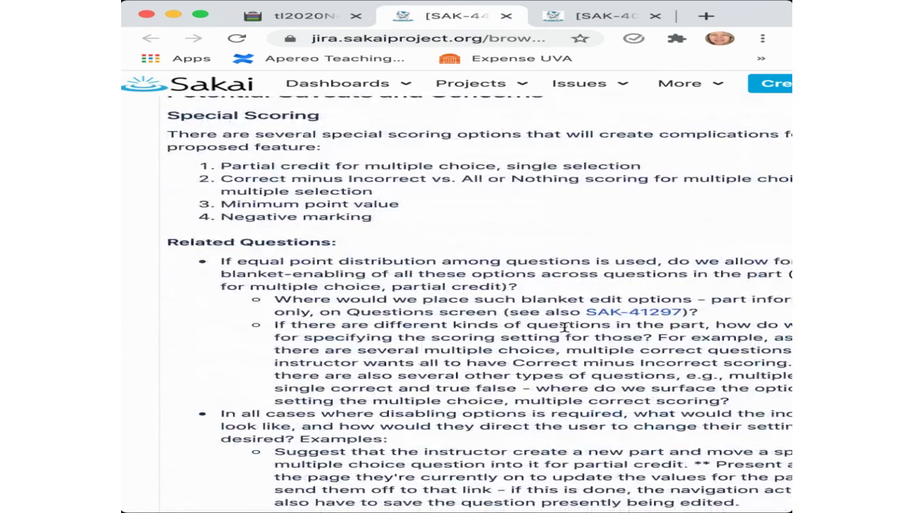
{"action": "scroll", "coordinate": [565, 327], "scroll_direction": "down", "scroll_amount": 3}
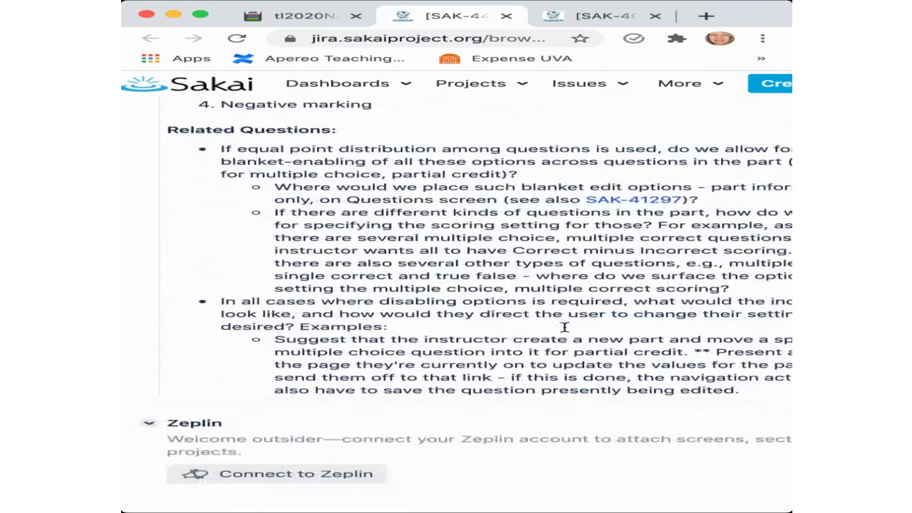
{"action": "scroll", "coordinate": [564, 327], "scroll_direction": "down", "scroll_amount": 6}
{"action": "scroll", "coordinate": [568, 331], "scroll_direction": "down", "scroll_amount": 2}
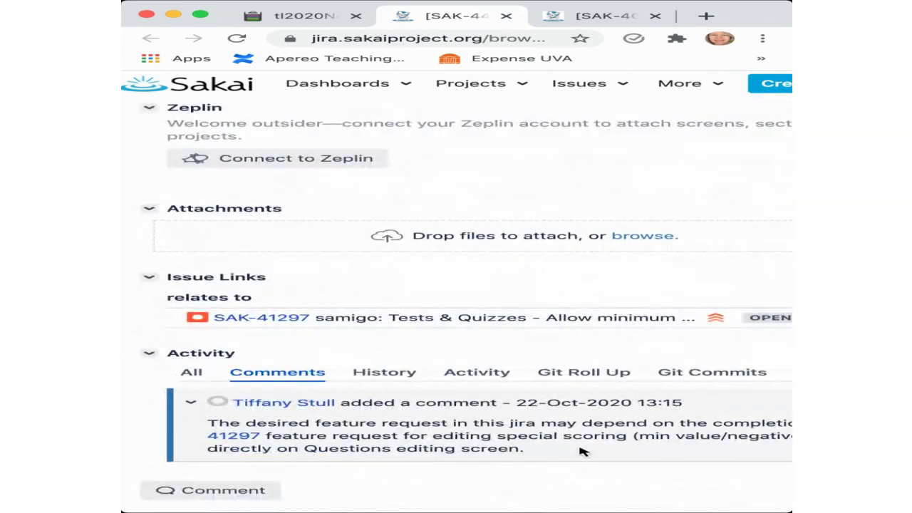
{"action": "scroll", "coordinate": [580, 451], "scroll_direction": "right", "scroll_amount": 5}
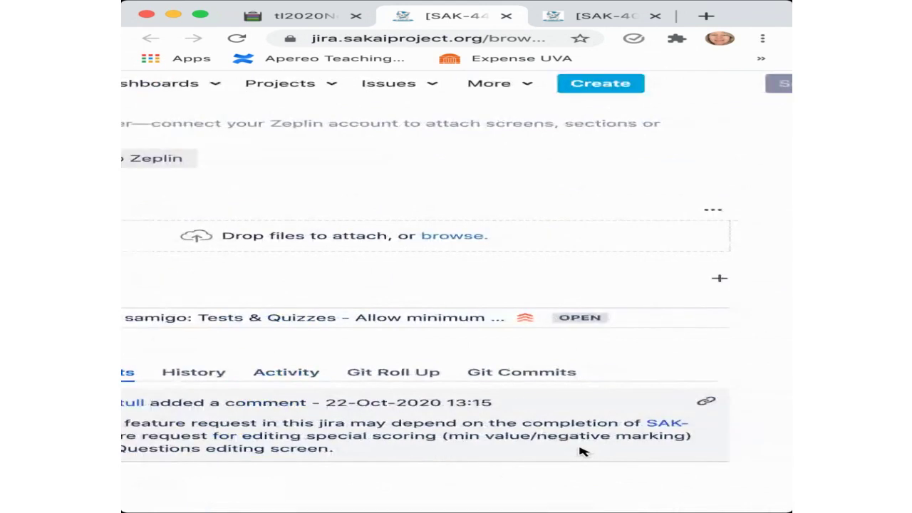
{"action": "scroll", "coordinate": [581, 451], "scroll_direction": "left", "scroll_amount": 4}
{"action": "scroll", "coordinate": [581, 451], "scroll_direction": "left", "scroll_amount": 1}
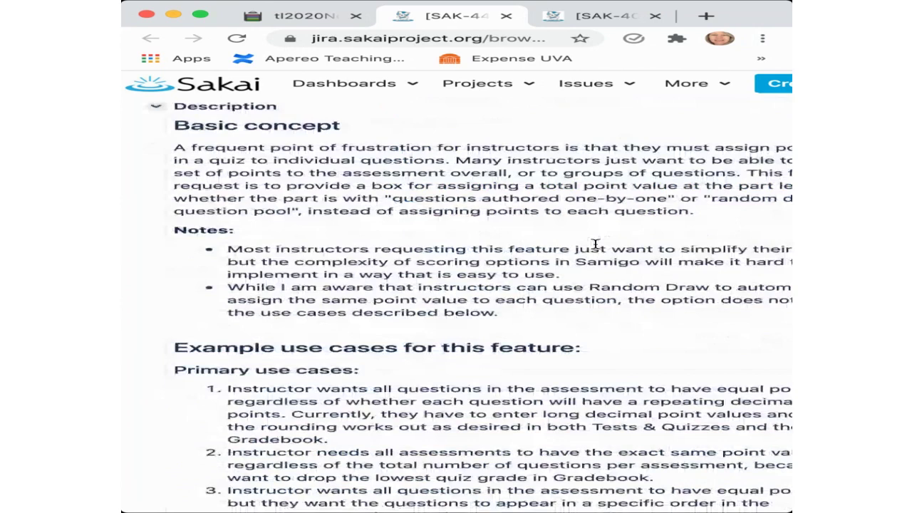
{"action": "scroll", "coordinate": [596, 244], "scroll_direction": "up", "scroll_amount": 5}
{"action": "scroll", "coordinate": [596, 244], "scroll_direction": "right", "scroll_amount": 5}
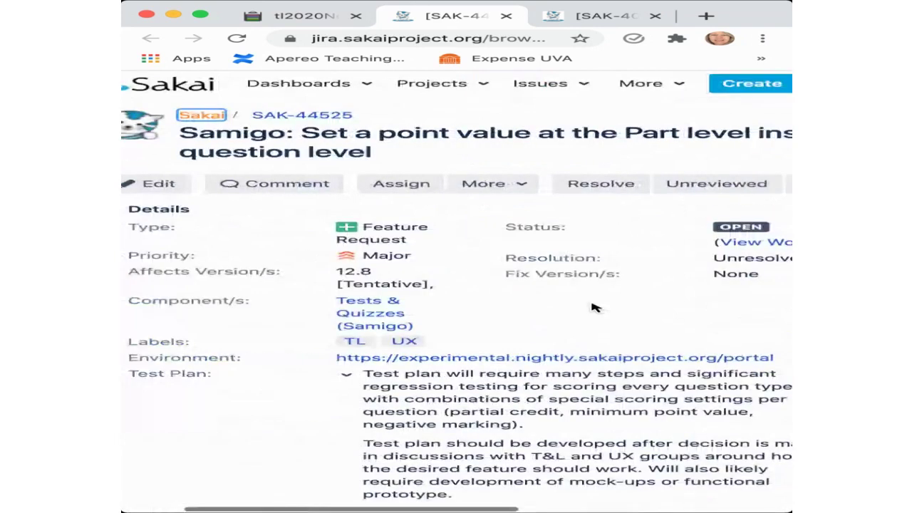
Step: Start a SAK-44525 comment: 'A lot of work and testing for this request that may only meet a potentially small need.'
{"action": "left_click", "coordinate": [306, 185]}
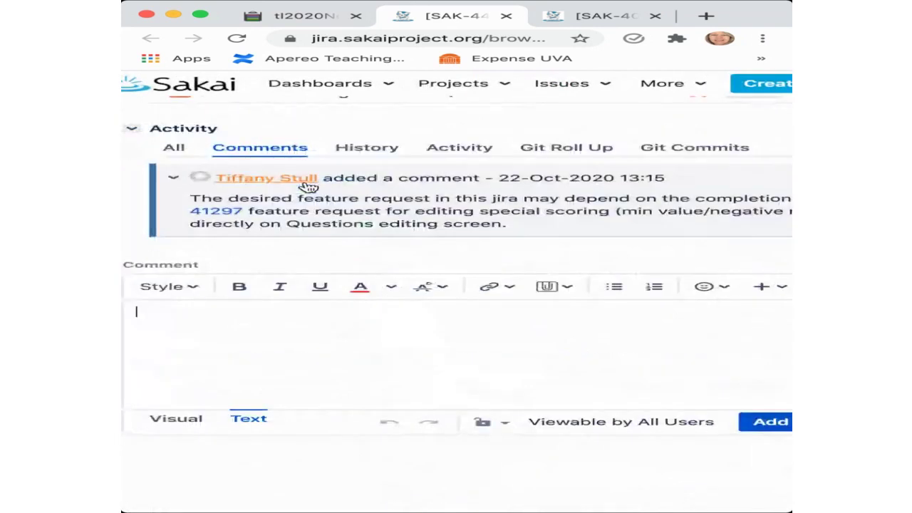
{"action": "type", "text": "A lot of work a"}
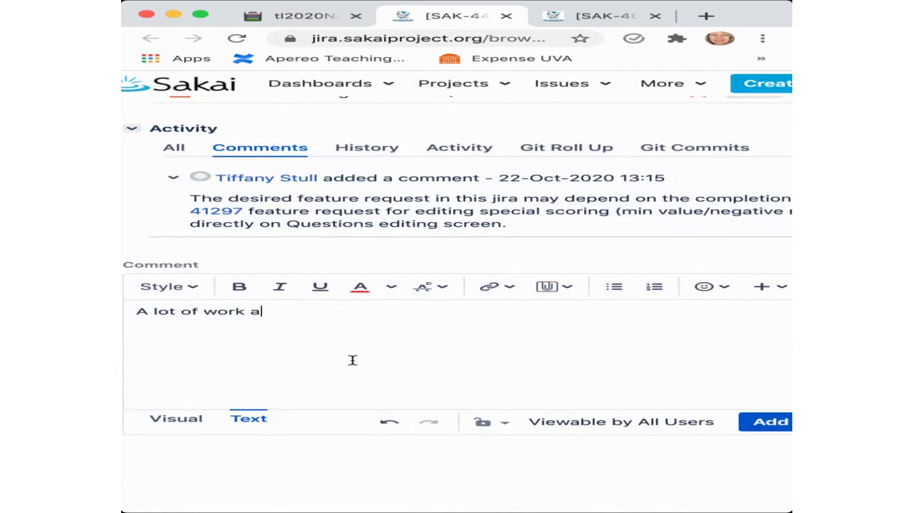
{"action": "type", "text": "nd testing for a"}
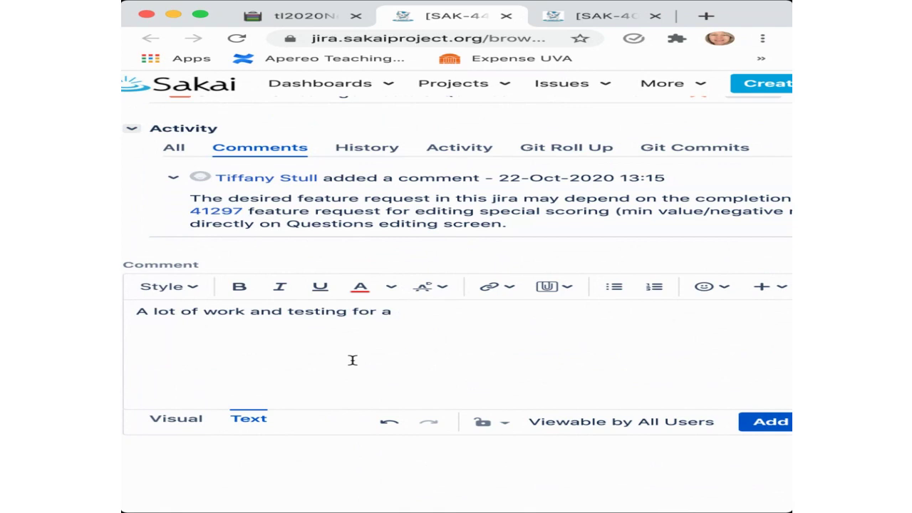
{"action": "key", "text": "BackSpace"}
{"action": "key", "text": "BackSpace"}
{"action": "type", "text": "this request"}
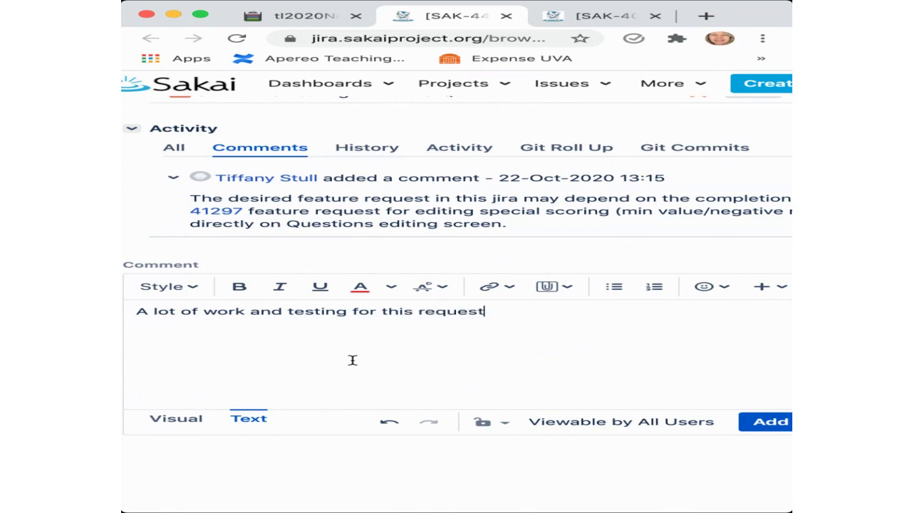
{"action": "type", "text": " that may only "}
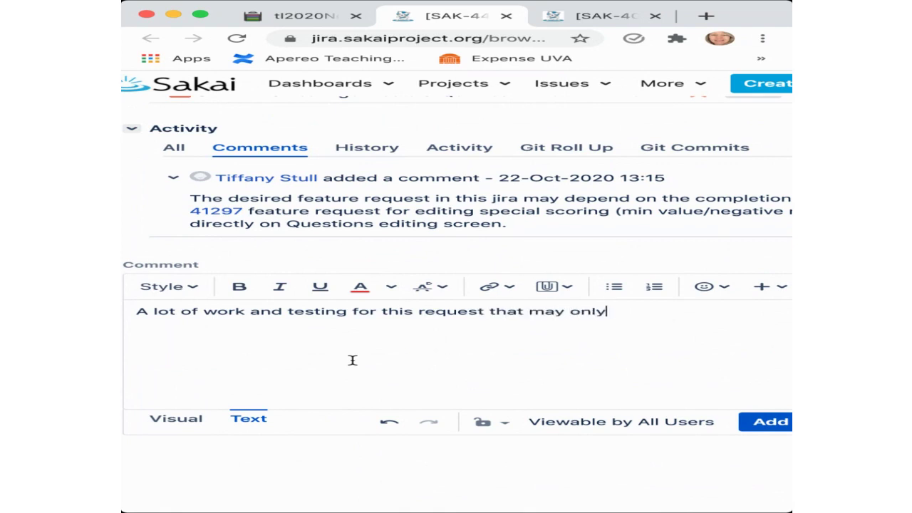
{"action": "type", "text": "meet small need."}
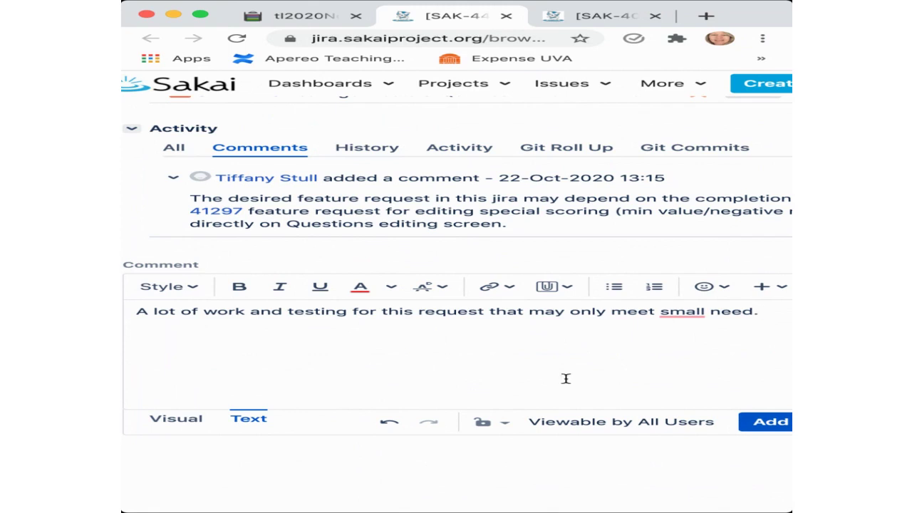
{"action": "left_click", "coordinate": [657, 311]}
{"action": "type", "text": "tooentially"}
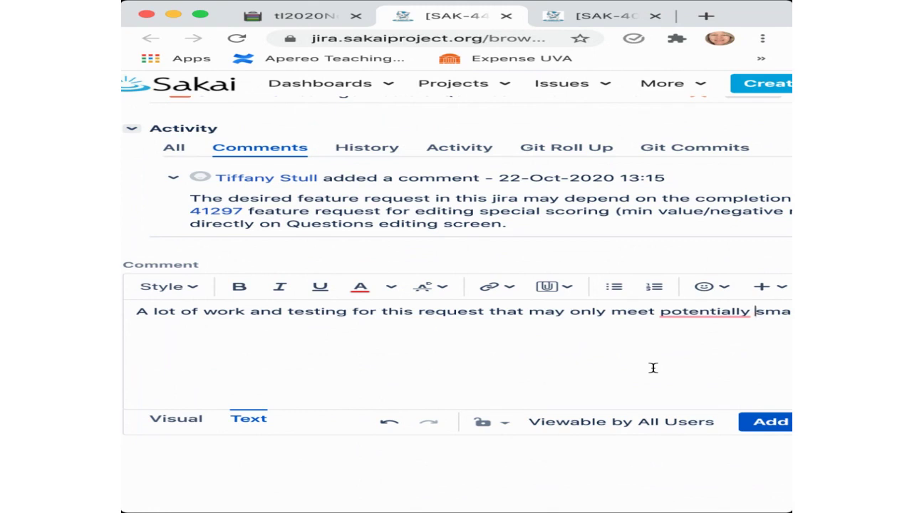
Step: Add the sentence 'Very difficult to implement for all of the use cases included in this jira.'
{"action": "scroll", "coordinate": [652, 368], "scroll_direction": "right", "scroll_amount": 5}
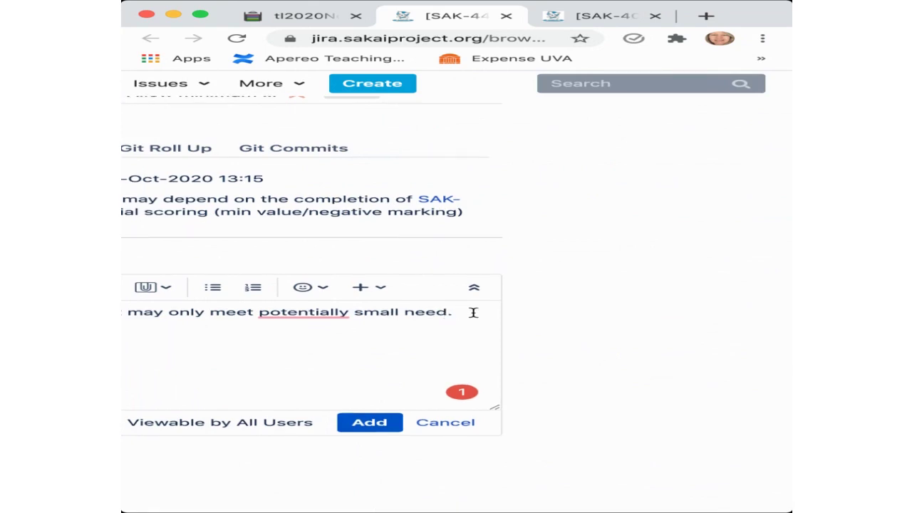
{"action": "type", "text": "Very diff"}
{"action": "type", "text": "icult to i"}
{"action": "type", "text": "mplm"}
{"action": "key", "text": "BackSpace"}
{"action": "type", "text": "ement all of"}
{"action": "key", "text": "BackSpace"}
{"action": "key", "text": "BackSpace"}
{"action": "key", "text": "BackSpace"}
{"action": "key", "text": "BackSpace"}
{"action": "key", "text": "BackSpace"}
{"action": "key", "text": "BackSpace"}
{"action": "type", "text": "for all of the use cases"}
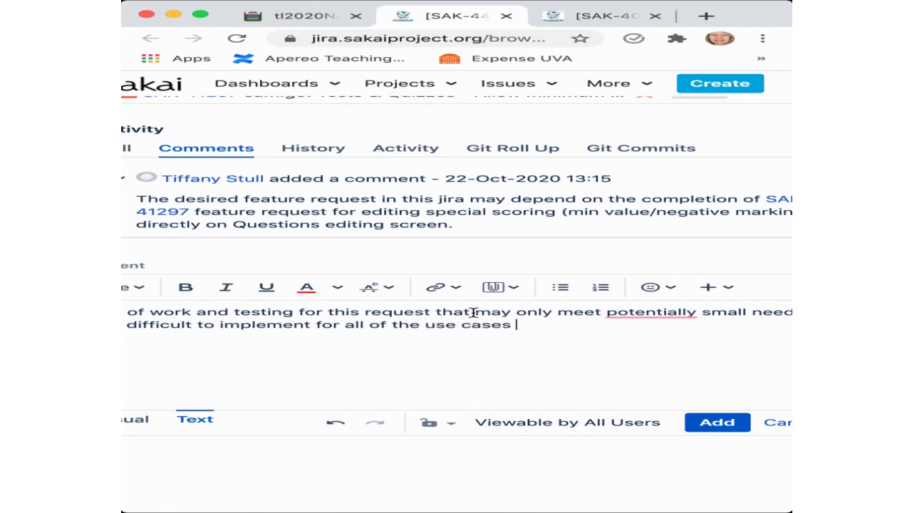
{"action": "type", "text": " included in this "}
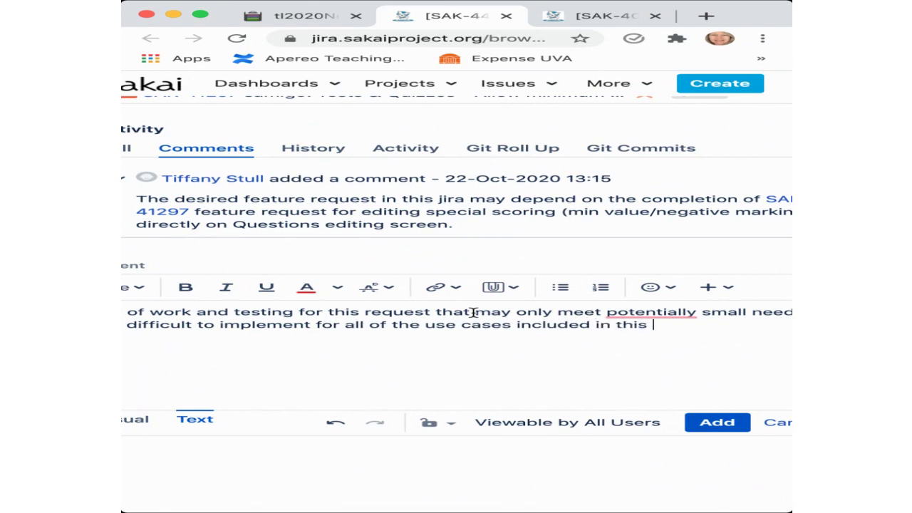
{"action": "type", "text": "in this jira."}
Step: Widen the browser window and realign the page horizontally so the whole comment draft shows
{"action": "left_click_drag", "start_coordinate": [788, 254], "coordinate": [787, 254]}
{"action": "scroll", "coordinate": [534, 388], "scroll_direction": "left", "scroll_amount": 5}
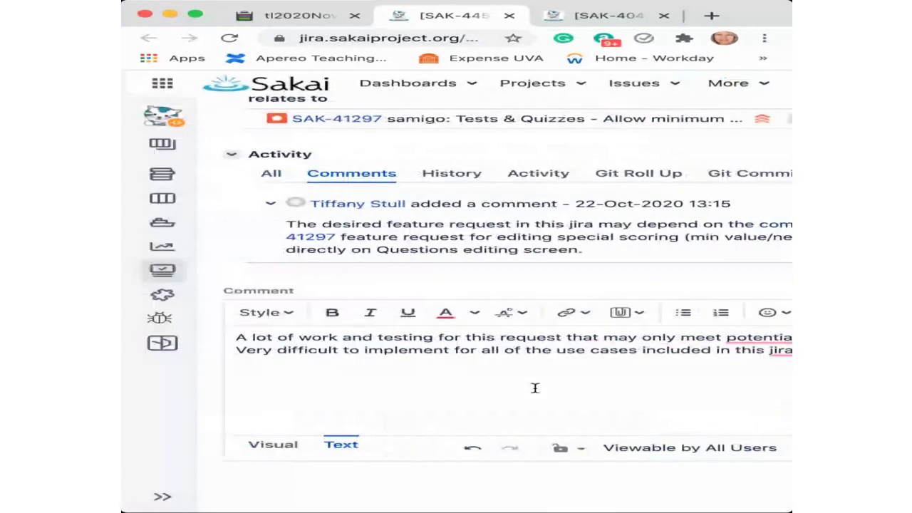
{"action": "scroll", "coordinate": [534, 387], "scroll_direction": "right", "scroll_amount": 2}
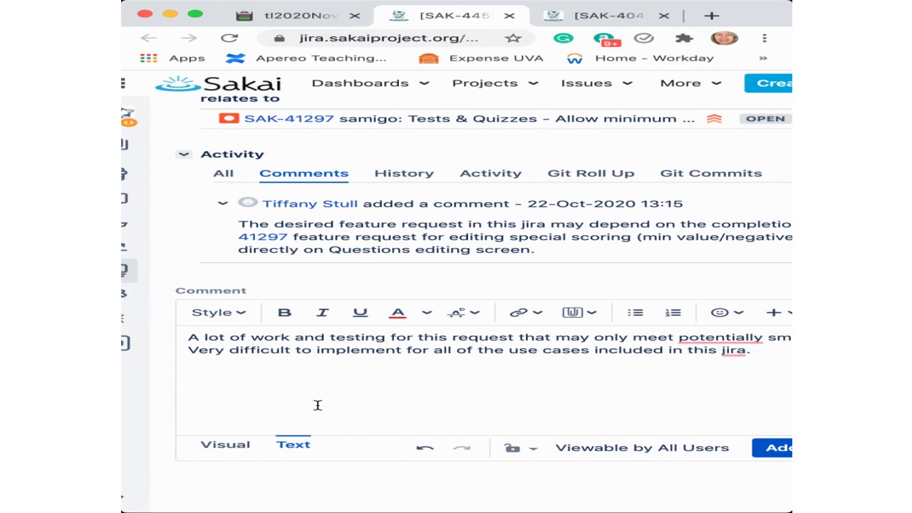
Step: Insert 'would be involved' right after 'A lot of work and testing' in the draft
{"action": "left_click", "coordinate": [391, 339]}
{"action": "type", "text": "would be "}
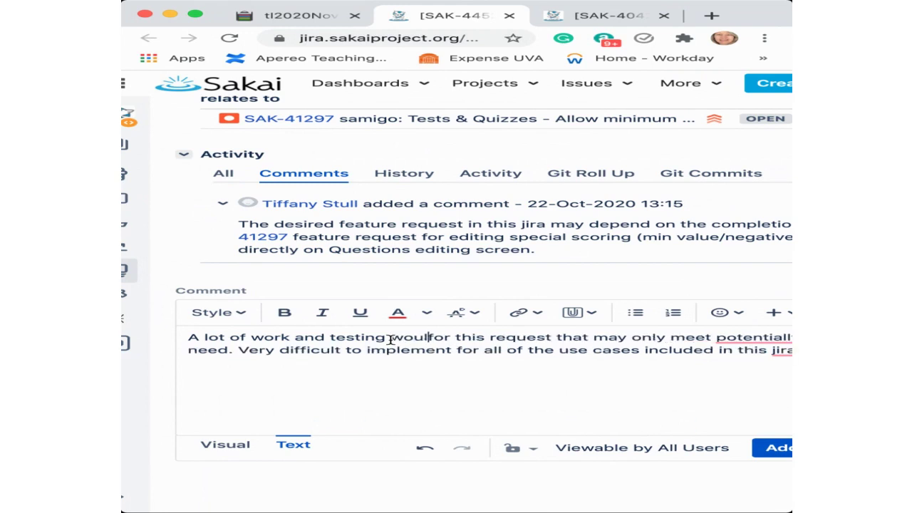
{"action": "type", "text": "involved"}
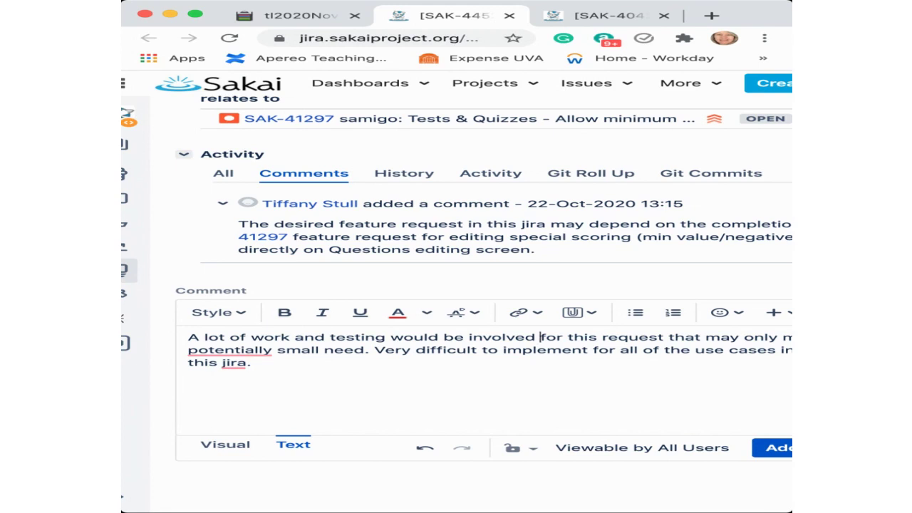
{"action": "scroll", "coordinate": [356, 329], "scroll_direction": "up", "scroll_amount": 10}
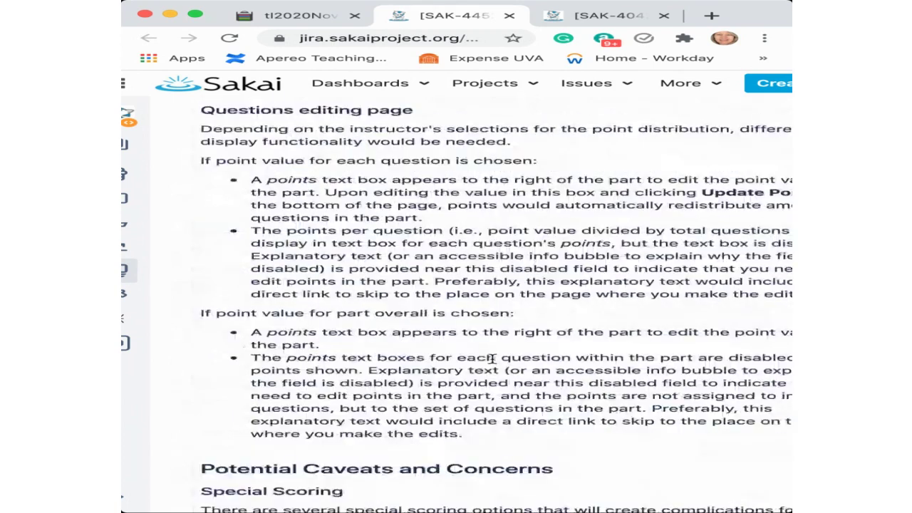
{"action": "scroll", "coordinate": [492, 358], "scroll_direction": "up", "scroll_amount": 3}
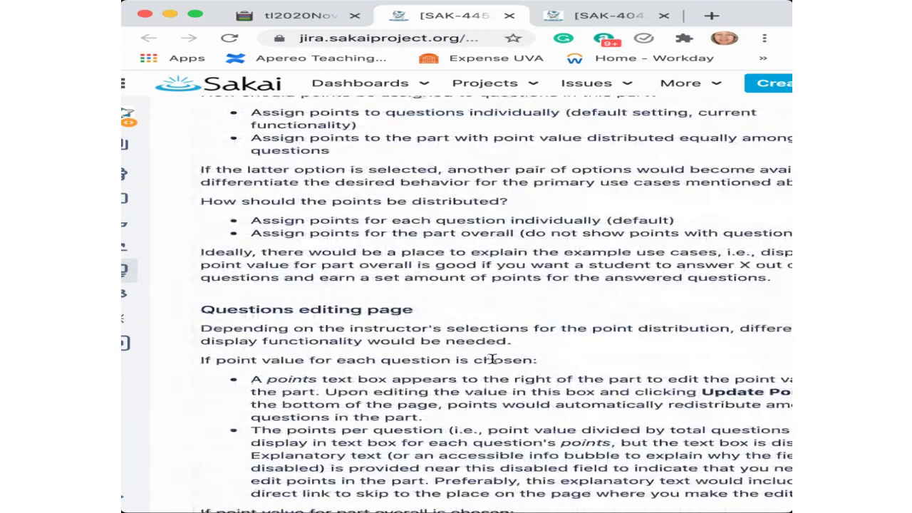
{"action": "scroll", "coordinate": [492, 358], "scroll_direction": "up", "scroll_amount": 4}
{"action": "scroll", "coordinate": [491, 358], "scroll_direction": "up", "scroll_amount": 3}
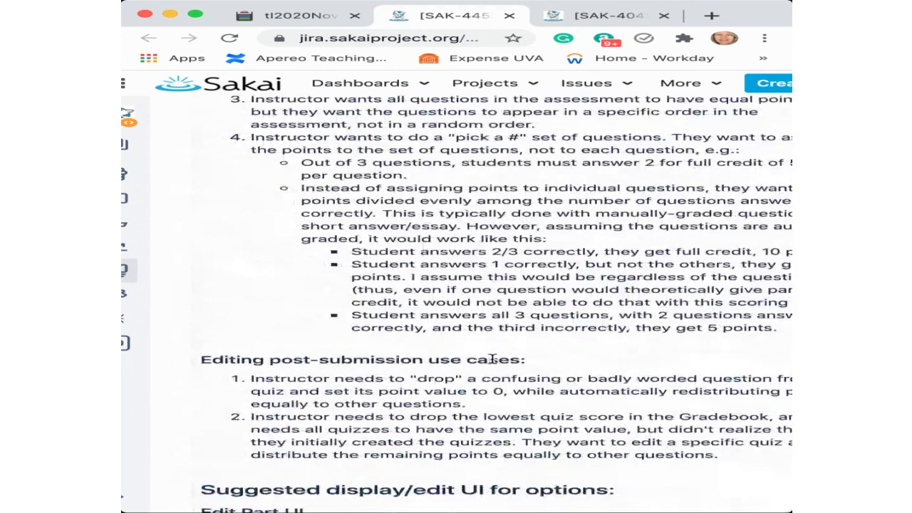
{"action": "scroll", "coordinate": [492, 358], "scroll_direction": "up", "scroll_amount": 2}
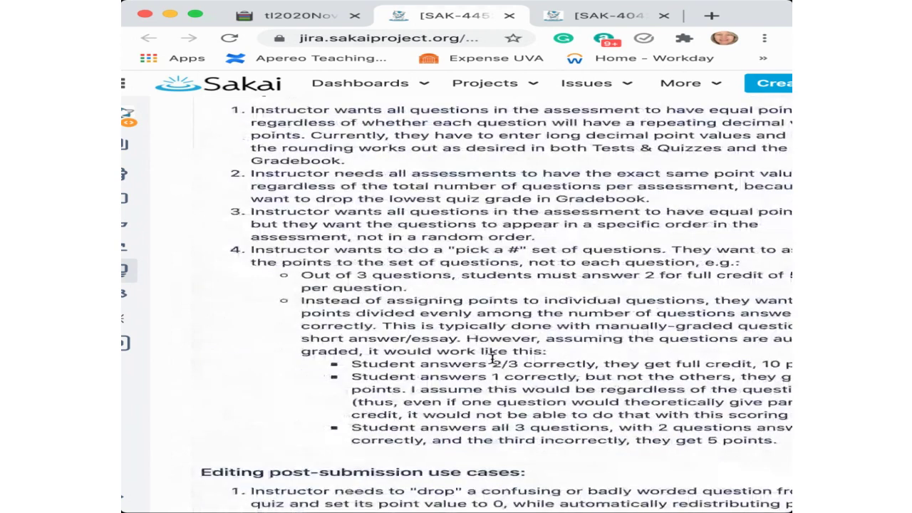
{"action": "scroll", "coordinate": [491, 359], "scroll_direction": "right", "scroll_amount": 4}
{"action": "scroll", "coordinate": [491, 359], "scroll_direction": "left", "scroll_amount": 4}
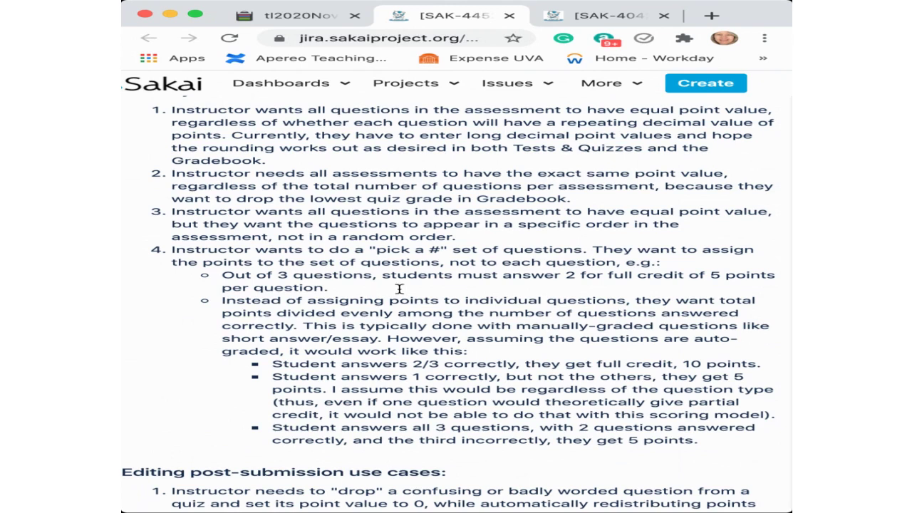
{"action": "scroll", "coordinate": [398, 289], "scroll_direction": "down", "scroll_amount": 5}
{"action": "scroll", "coordinate": [399, 289], "scroll_direction": "down", "scroll_amount": 5}
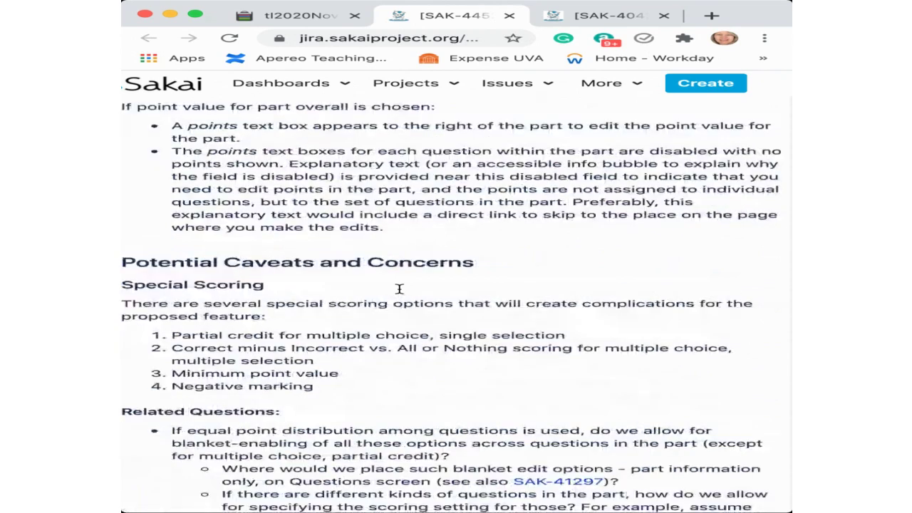
{"action": "scroll", "coordinate": [399, 288], "scroll_direction": "down", "scroll_amount": 10}
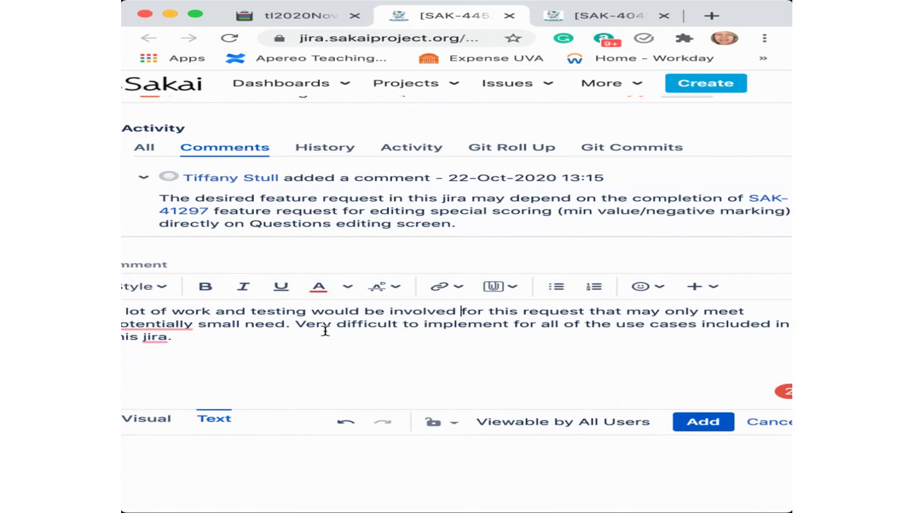
Step: Add the drafted comment to SAK-44525, below the SAK-41297 dependency comment
{"action": "left_click", "coordinate": [701, 423]}
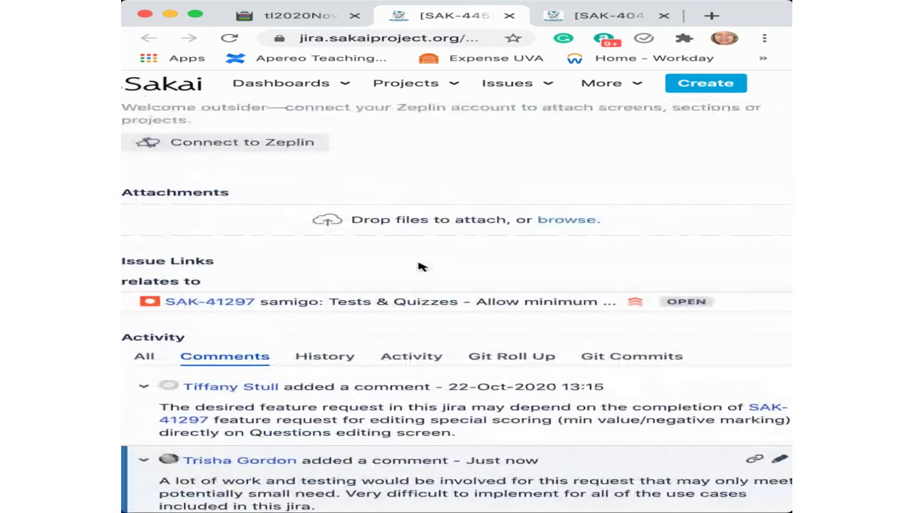
Step: Scroll up to the issue's Details section showing its TL and UX labels
{"action": "scroll", "coordinate": [419, 266], "scroll_direction": "up", "scroll_amount": 10}
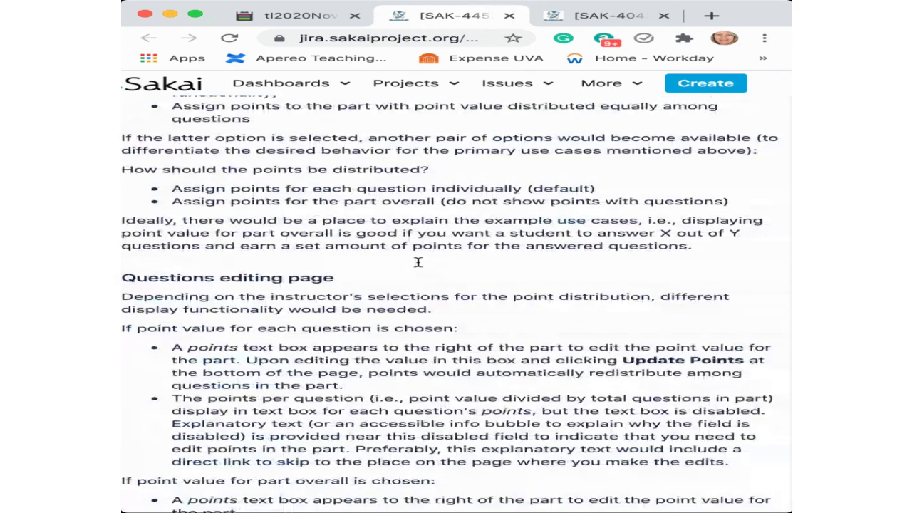
{"action": "scroll", "coordinate": [419, 262], "scroll_direction": "up", "scroll_amount": 10}
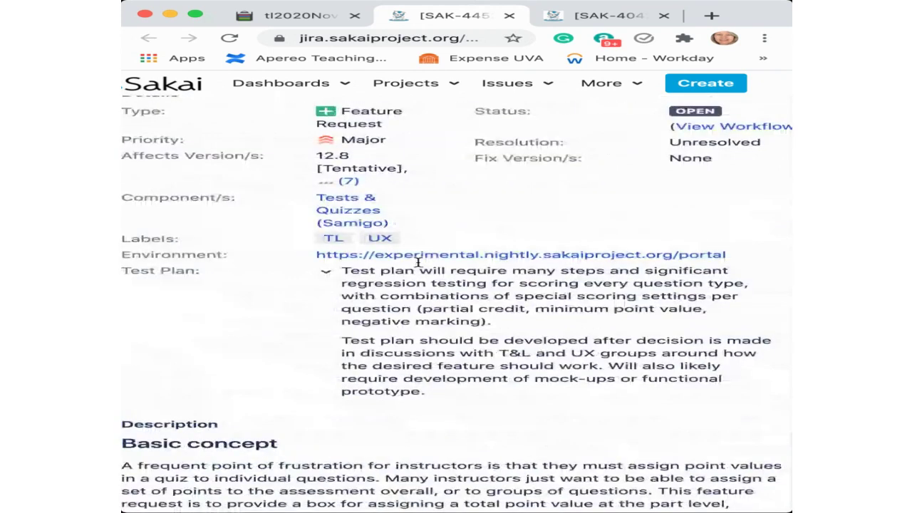
{"action": "scroll", "coordinate": [419, 263], "scroll_direction": "up", "scroll_amount": 2}
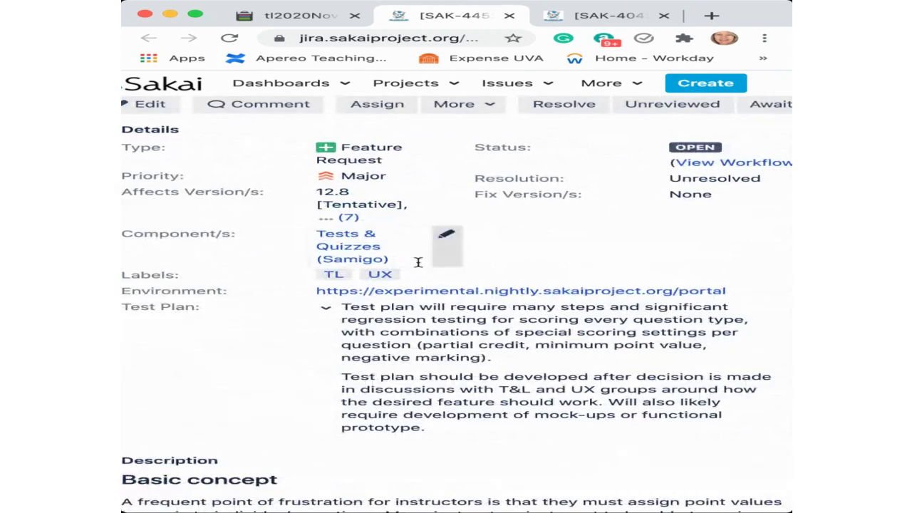
Step: Replace the TL label with a mistyped 'tlr' label and save it
{"action": "left_click", "coordinate": [429, 276]}
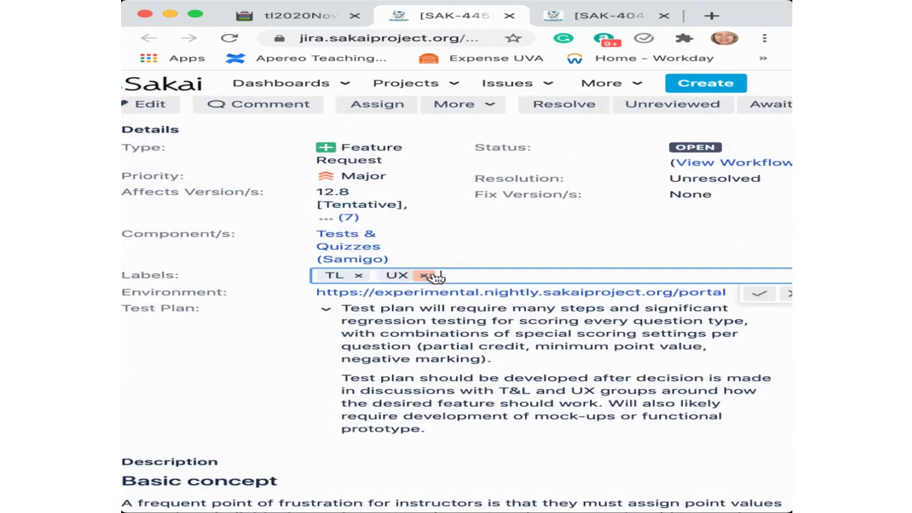
{"action": "left_click", "coordinate": [358, 275]}
{"action": "type", "text": "tlr"}
{"action": "left_click", "coordinate": [759, 296]}
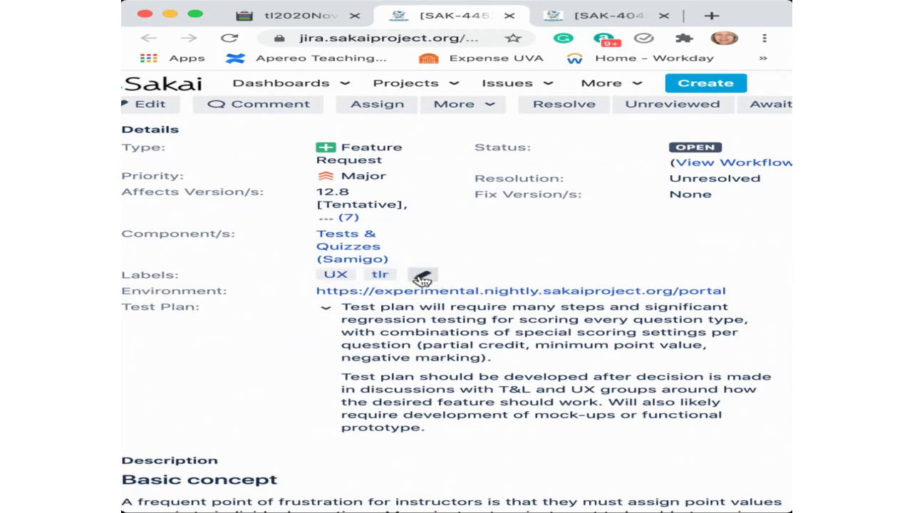
Step: Swap the 'tlr' label for TLReviewed, keeping UX, and save the labels
{"action": "left_click", "coordinate": [422, 279]}
{"action": "left_click", "coordinate": [417, 275]}
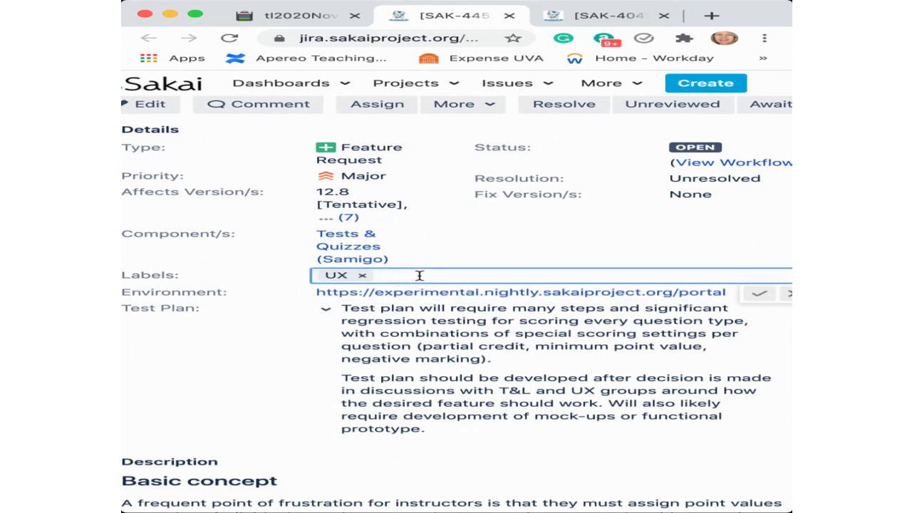
{"action": "scroll", "coordinate": [420, 275], "scroll_direction": "right", "scroll_amount": 5}
{"action": "type", "text": "tl"}
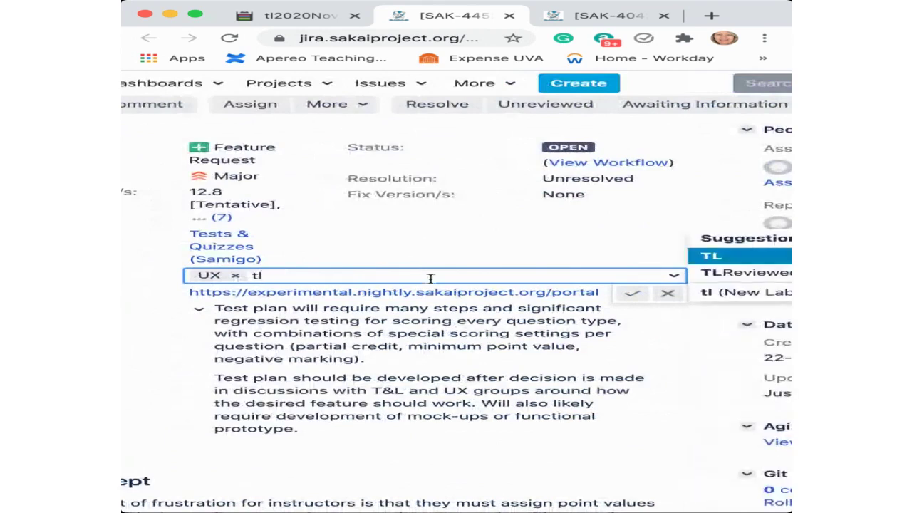
{"action": "left_click", "coordinate": [743, 273]}
{"action": "left_click", "coordinate": [631, 295]}
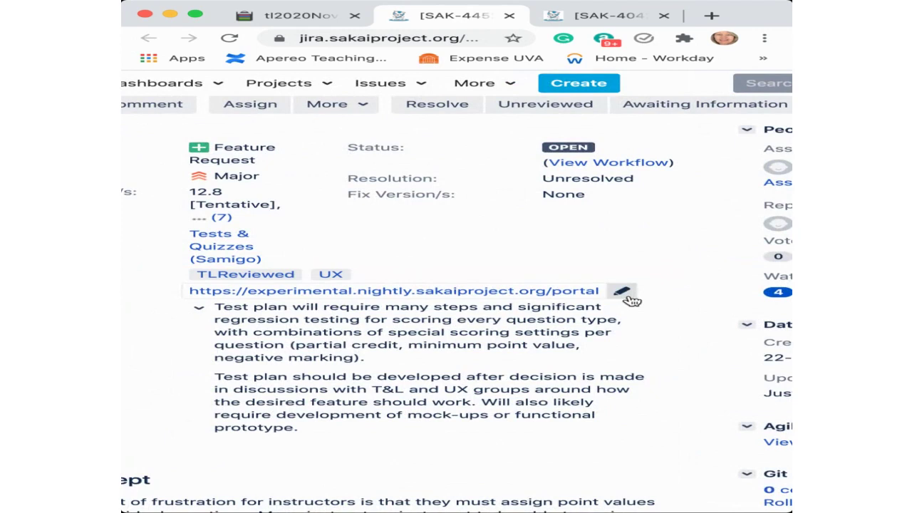
{"action": "scroll", "coordinate": [631, 300], "scroll_direction": "right", "scroll_amount": 3}
{"action": "scroll", "coordinate": [631, 300], "scroll_direction": "left", "scroll_amount": 1}
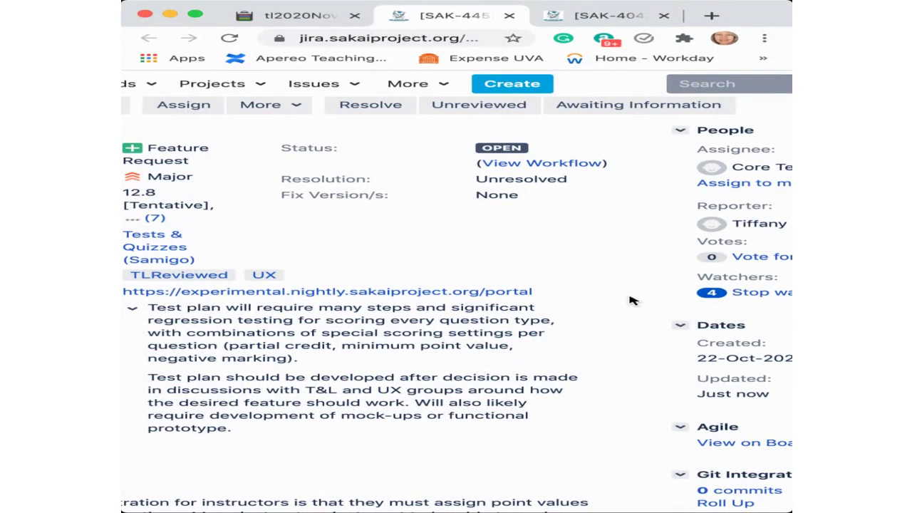
{"action": "scroll", "coordinate": [632, 301], "scroll_direction": "right", "scroll_amount": 4}
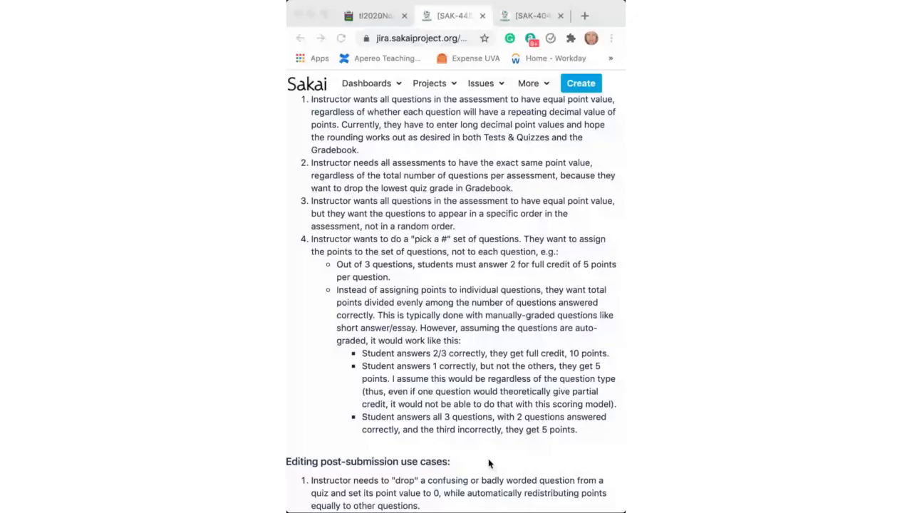
Step: Refocus the browser window and switch to the meeting agenda tab
{"action": "left_click", "coordinate": [489, 462]}
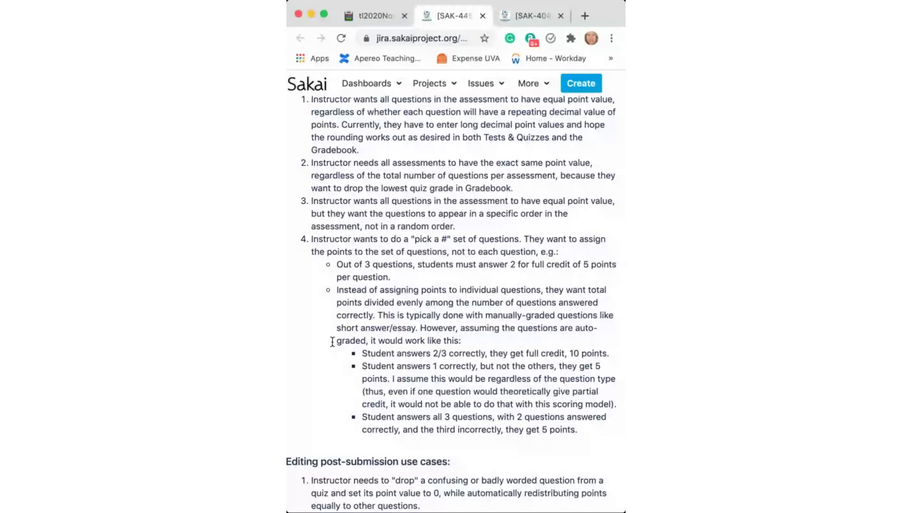
{"action": "left_click", "coordinate": [381, 17]}
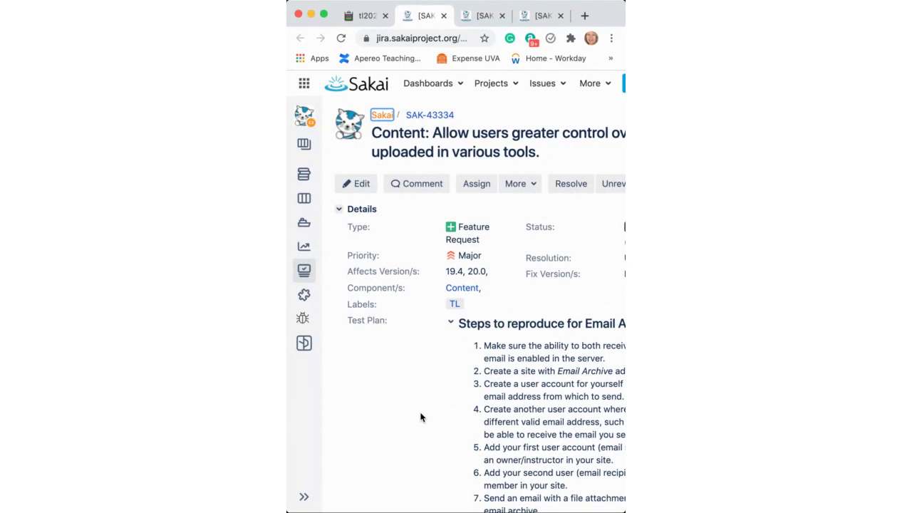
{"action": "scroll", "coordinate": [420, 417], "scroll_direction": "right", "scroll_amount": 6}
{"action": "scroll", "coordinate": [420, 411], "scroll_direction": "left", "scroll_amount": 3}
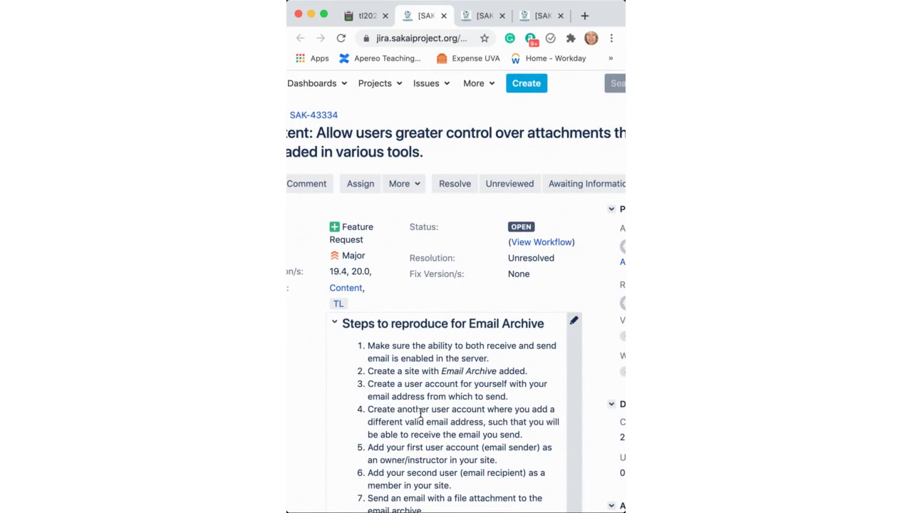
{"action": "scroll", "coordinate": [421, 412], "scroll_direction": "down", "scroll_amount": 5}
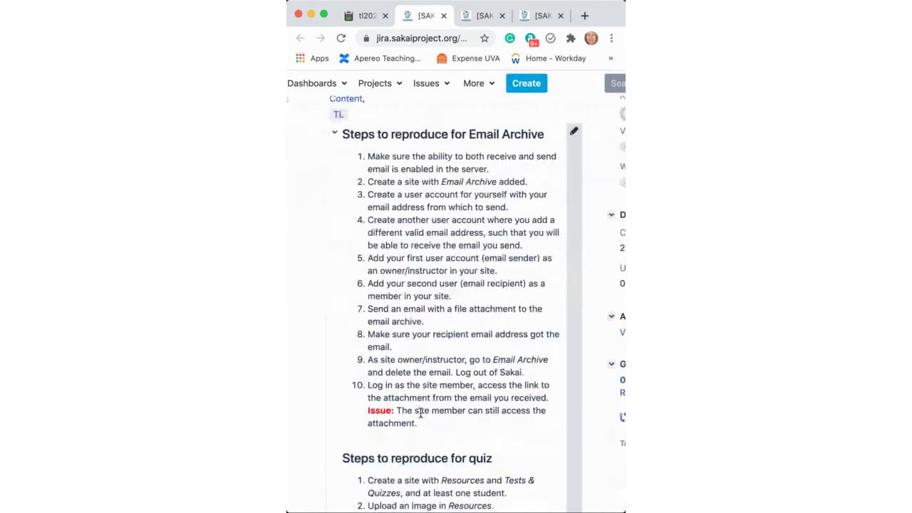
{"action": "scroll", "coordinate": [421, 412], "scroll_direction": "down", "scroll_amount": 4}
{"action": "scroll", "coordinate": [421, 412], "scroll_direction": "down", "scroll_amount": 3}
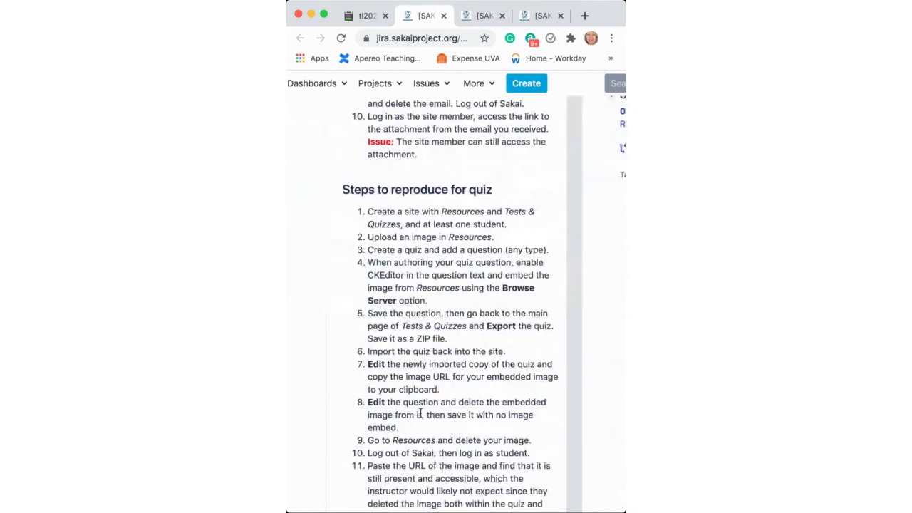
{"action": "scroll", "coordinate": [421, 413], "scroll_direction": "down", "scroll_amount": 1}
{"action": "scroll", "coordinate": [421, 413], "scroll_direction": "down", "scroll_amount": 7}
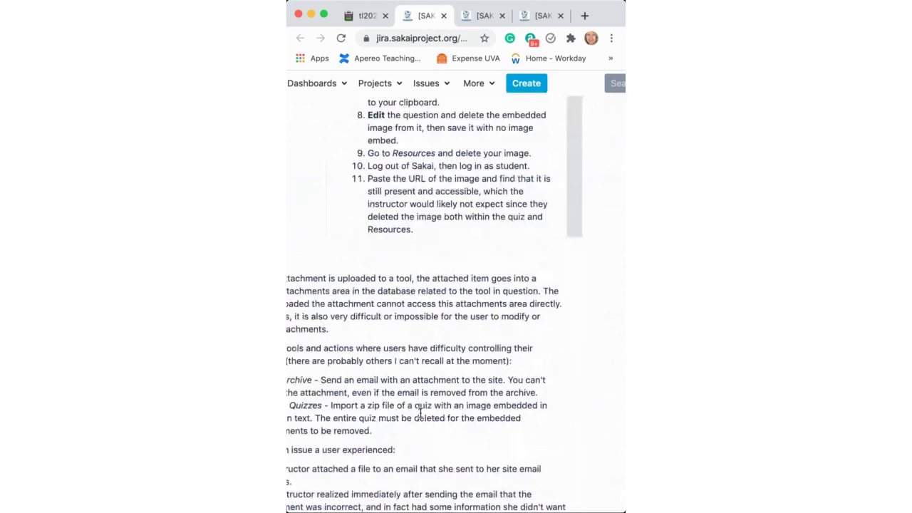
{"action": "scroll", "coordinate": [420, 412], "scroll_direction": "left", "scroll_amount": 3}
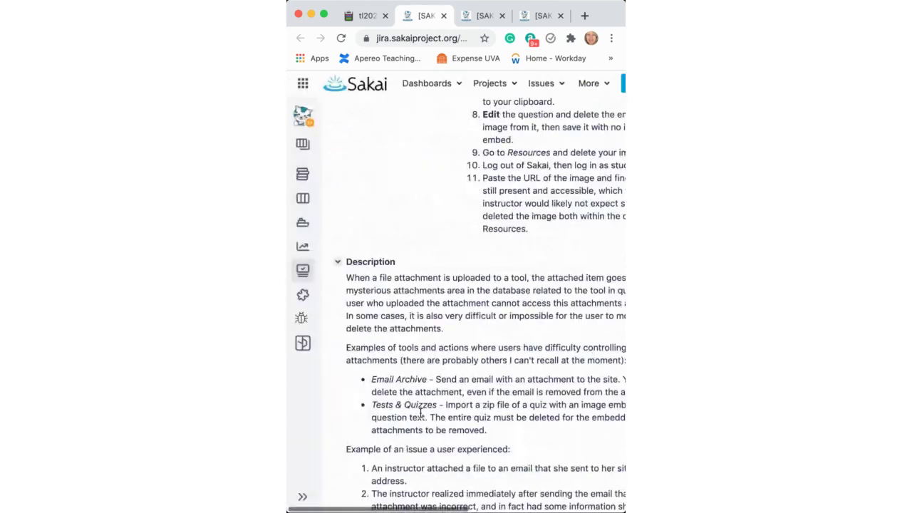
{"action": "scroll", "coordinate": [421, 413], "scroll_direction": "down", "scroll_amount": 15}
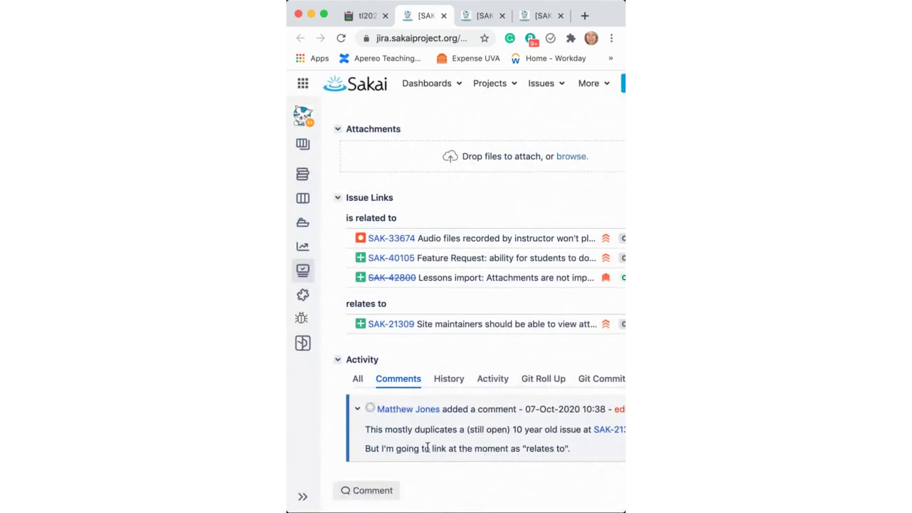
{"action": "scroll", "coordinate": [428, 448], "scroll_direction": "right", "scroll_amount": 2}
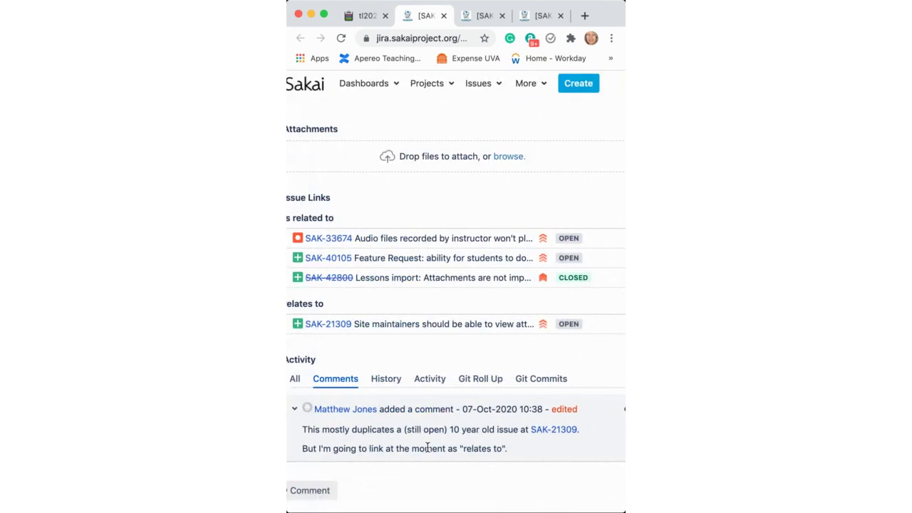
{"action": "scroll", "coordinate": [428, 448], "scroll_direction": "left", "scroll_amount": 2}
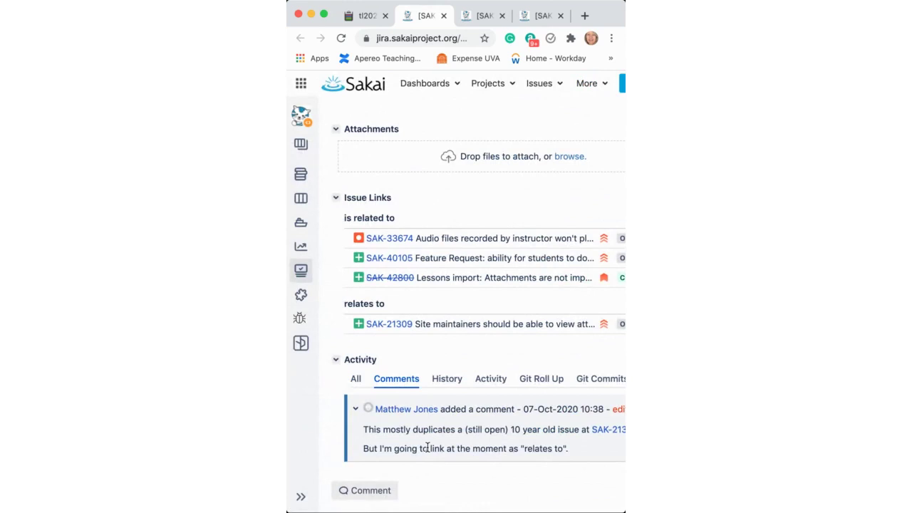
{"action": "scroll", "coordinate": [427, 448], "scroll_direction": "right", "scroll_amount": 2}
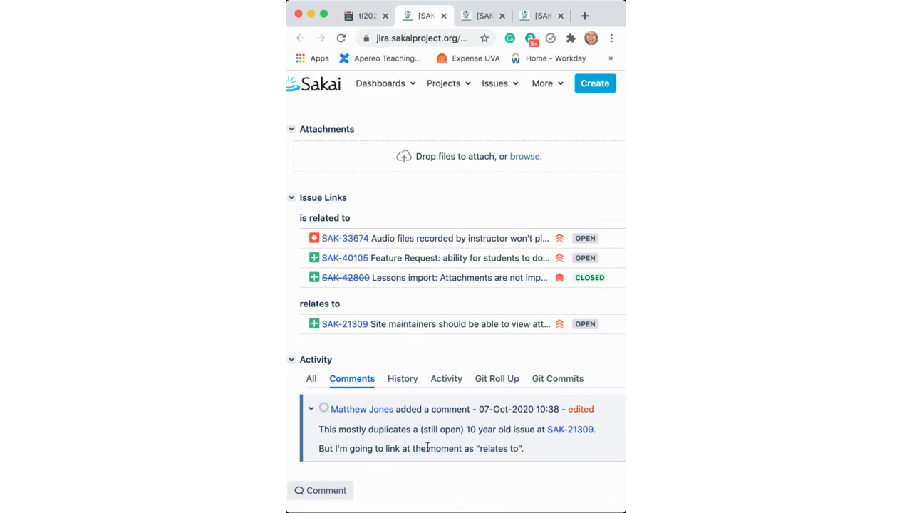
Step: Return to the tl2020 agenda tab and scroll down to the Jiras section
{"action": "left_click", "coordinate": [364, 15]}
{"action": "scroll", "coordinate": [520, 347], "scroll_direction": "down", "scroll_amount": 2}
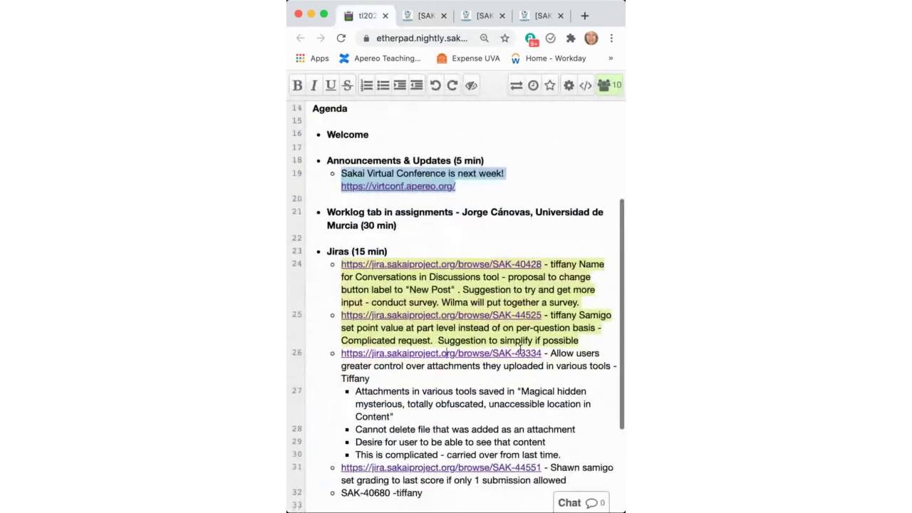
{"action": "scroll", "coordinate": [520, 349], "scroll_direction": "down", "scroll_amount": 4}
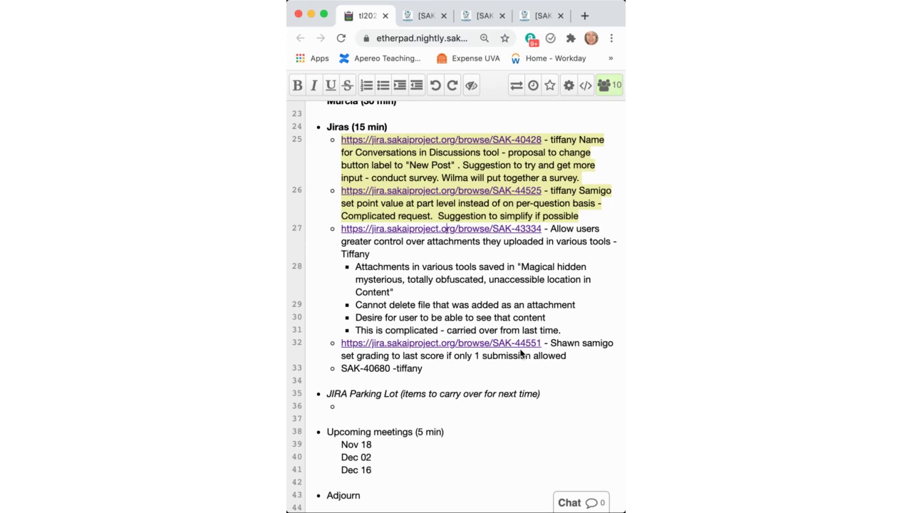
Step: On SAK-43334, replace the TL label with TLReviewed and save the labels
{"action": "left_click", "coordinate": [425, 15]}
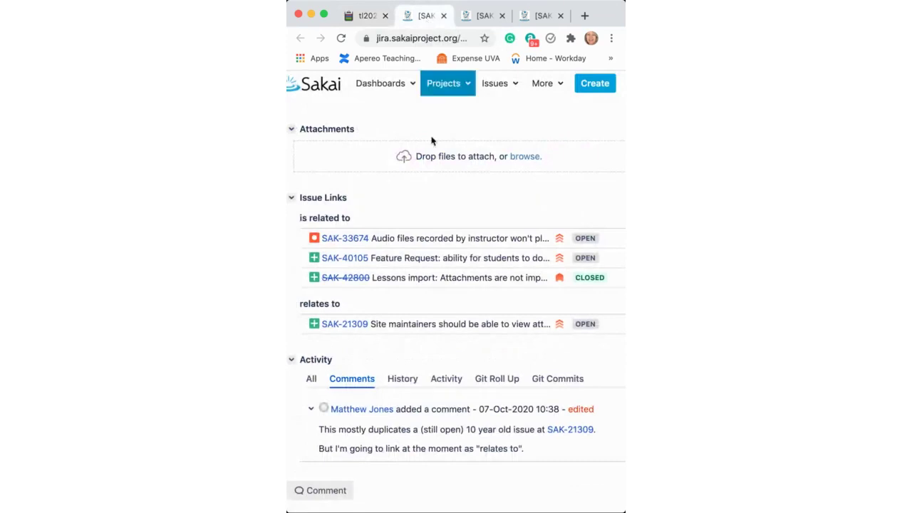
{"action": "scroll", "coordinate": [446, 238], "scroll_direction": "up", "scroll_amount": 5}
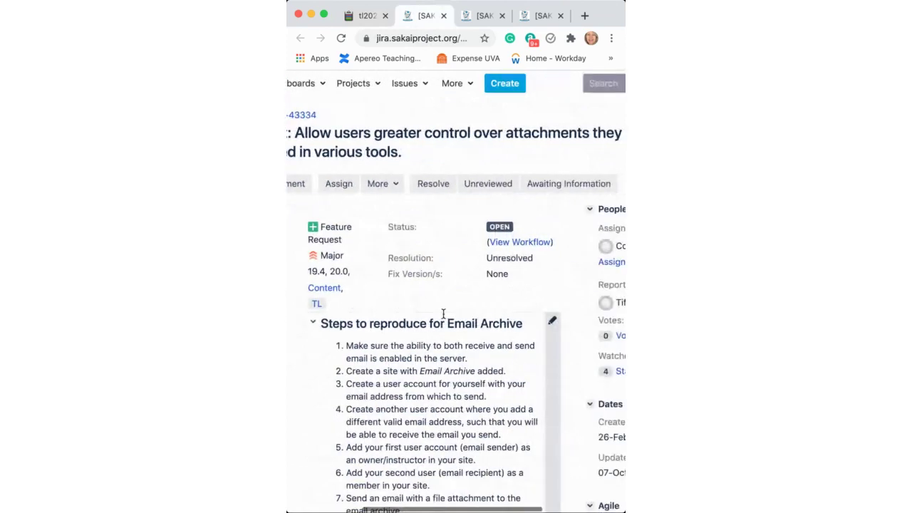
{"action": "left_click", "coordinate": [339, 306]}
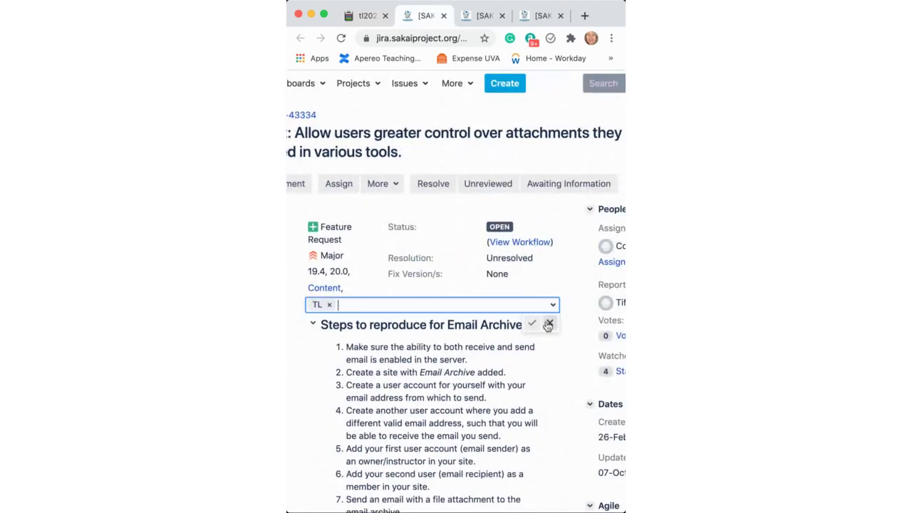
{"action": "left_click", "coordinate": [329, 304]}
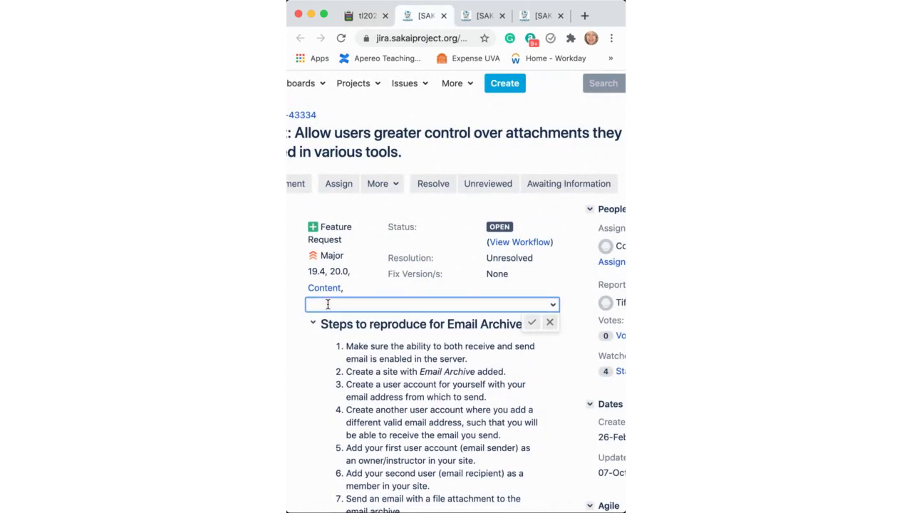
{"action": "type", "text": "tlr"}
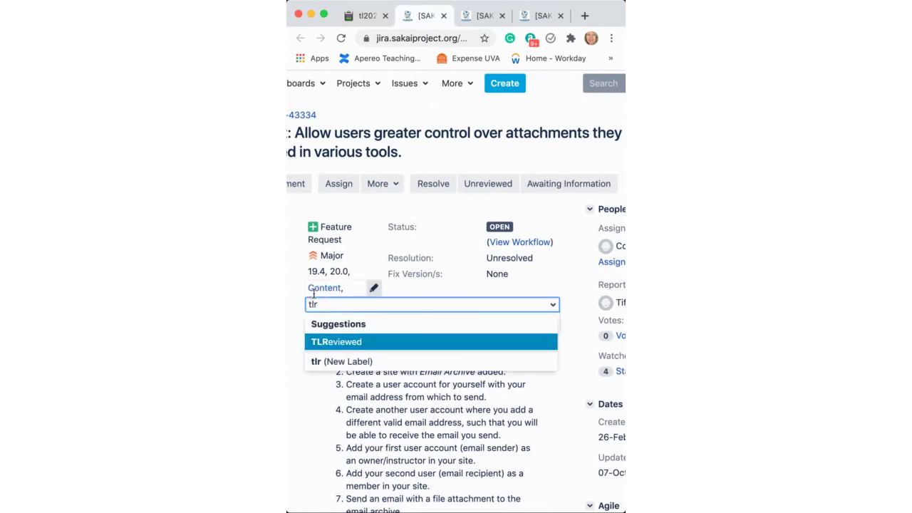
{"action": "key", "text": "Return"}
{"action": "left_click", "coordinate": [531, 323]}
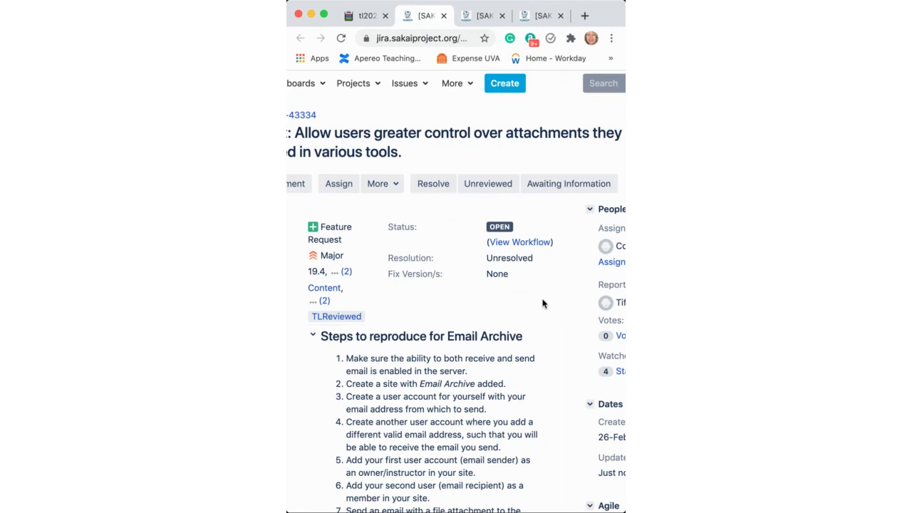
{"action": "scroll", "coordinate": [566, 300], "scroll_direction": "down", "scroll_amount": 5}
{"action": "scroll", "coordinate": [566, 300], "scroll_direction": "down", "scroll_amount": 5}
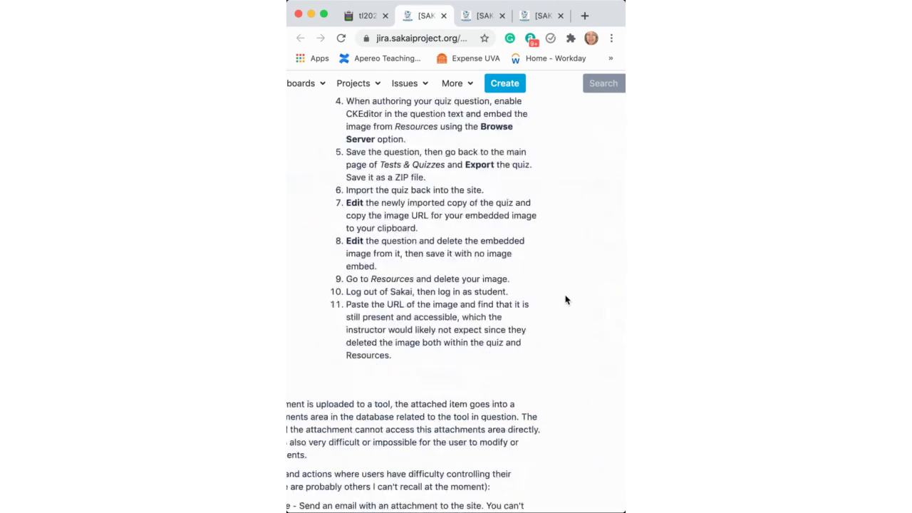
{"action": "scroll", "coordinate": [565, 300], "scroll_direction": "down", "scroll_amount": 4}
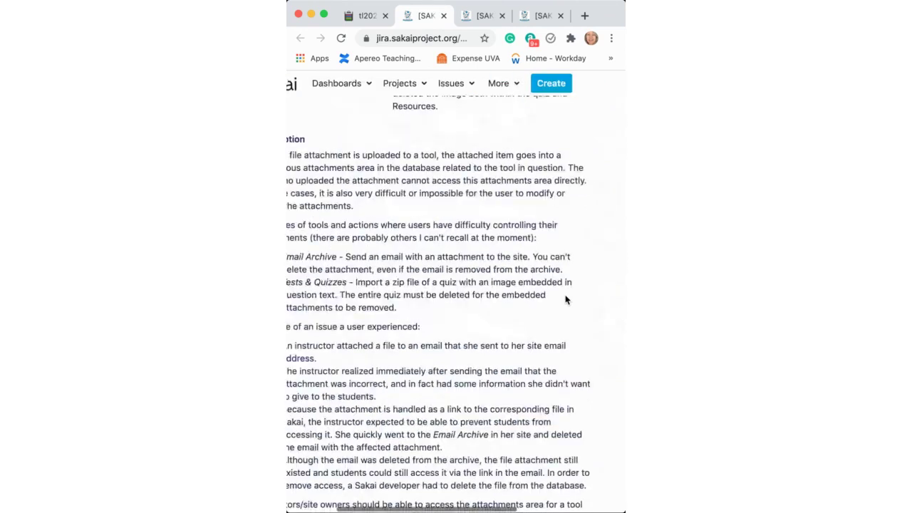
{"action": "scroll", "coordinate": [565, 300], "scroll_direction": "down", "scroll_amount": 6}
{"action": "scroll", "coordinate": [407, 430], "scroll_direction": "down", "scroll_amount": 1}
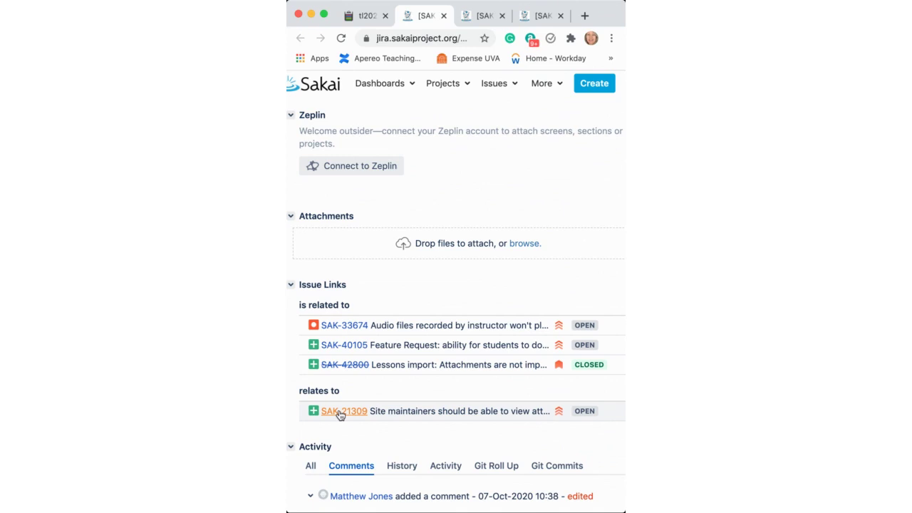
Step: Scroll through SAK-43334's description, attachments, issue links and existing comments
{"action": "scroll", "coordinate": [407, 322], "scroll_direction": "up", "scroll_amount": 5}
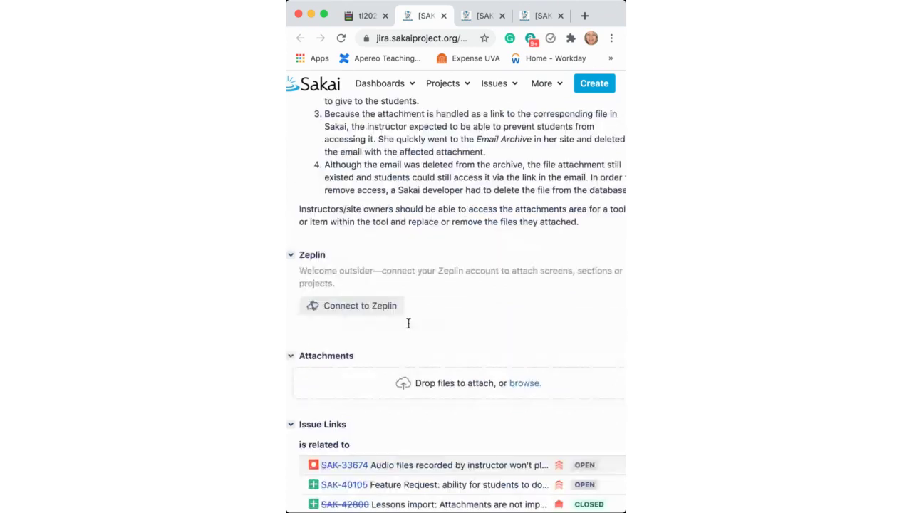
{"action": "scroll", "coordinate": [409, 326], "scroll_direction": "up", "scroll_amount": 5}
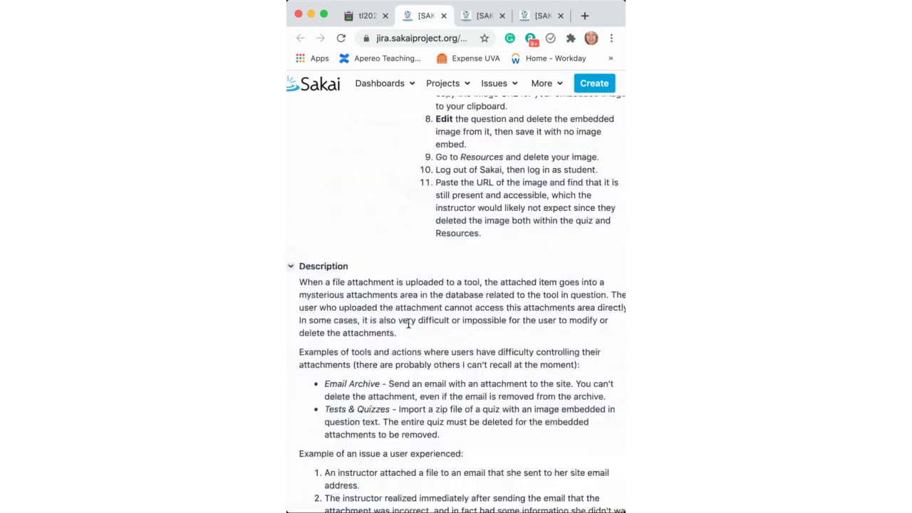
{"action": "scroll", "coordinate": [408, 324], "scroll_direction": "up", "scroll_amount": 1}
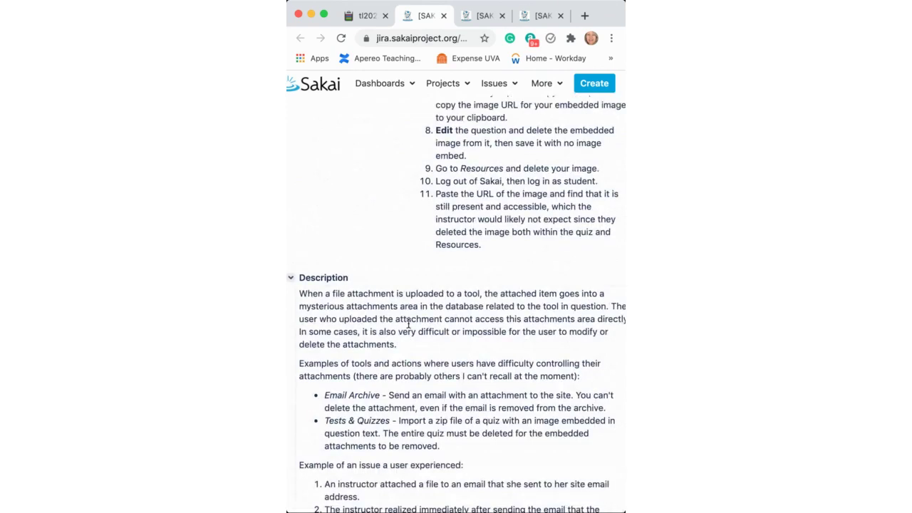
{"action": "scroll", "coordinate": [409, 325], "scroll_direction": "down", "scroll_amount": 5}
{"action": "scroll", "coordinate": [408, 324], "scroll_direction": "down", "scroll_amount": 8}
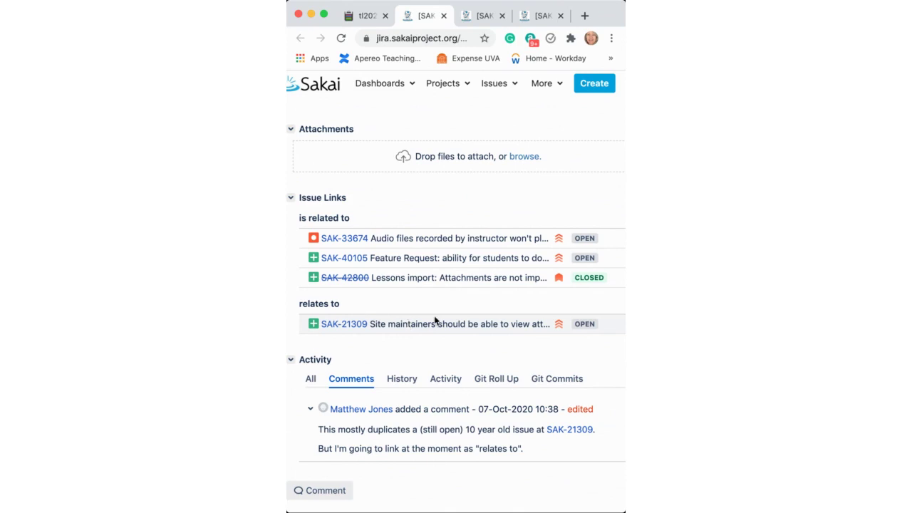
Step: Post a comment mentioning the reporter: 'will split out email-related issue into its own jira.'
{"action": "scroll", "coordinate": [417, 344], "scroll_direction": "down", "scroll_amount": 2}
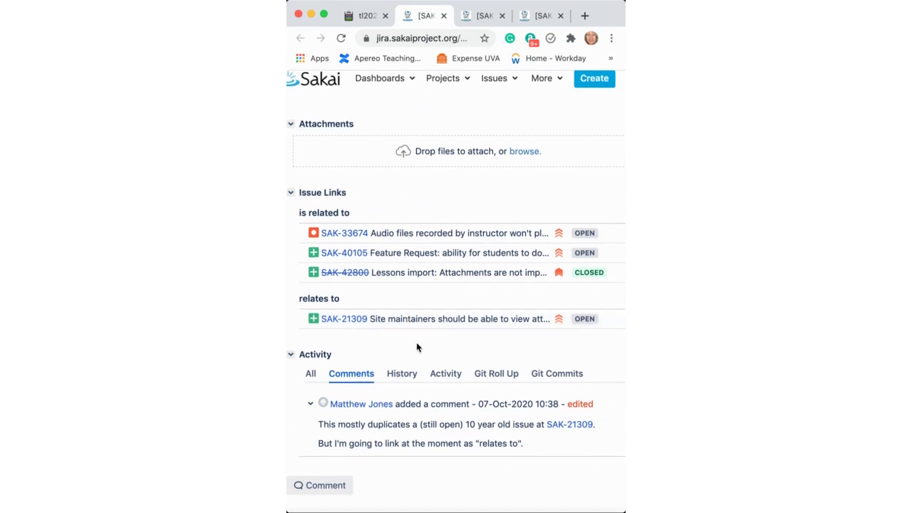
{"action": "left_click", "coordinate": [341, 493]}
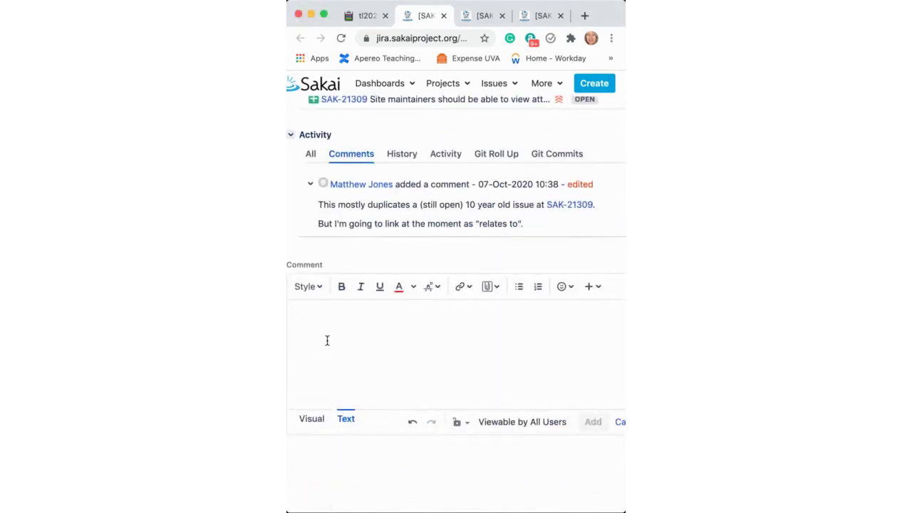
{"action": "type", "text": "@ti"}
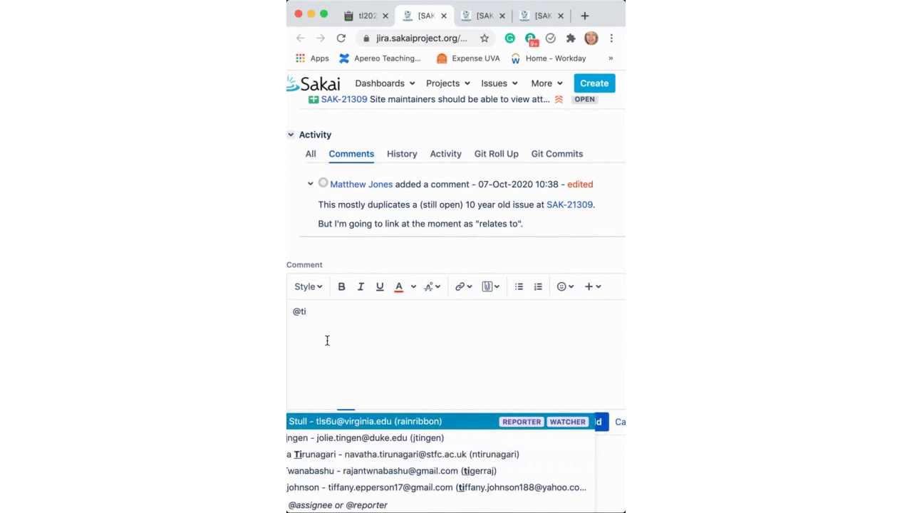
{"action": "key", "text": "Return"}
{"action": "type", "text": "will split out "}
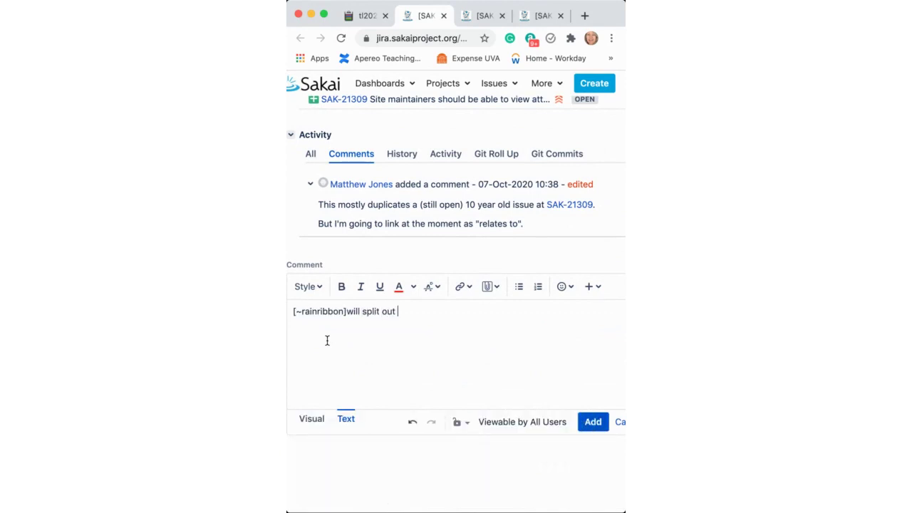
{"action": "type", "text": "email-r4el"}
{"action": "key", "text": "BackSpace"}
{"action": "key", "text": "BackSpace"}
{"action": "key", "text": "BackSpace"}
{"action": "type", "text": "elated issue into"}
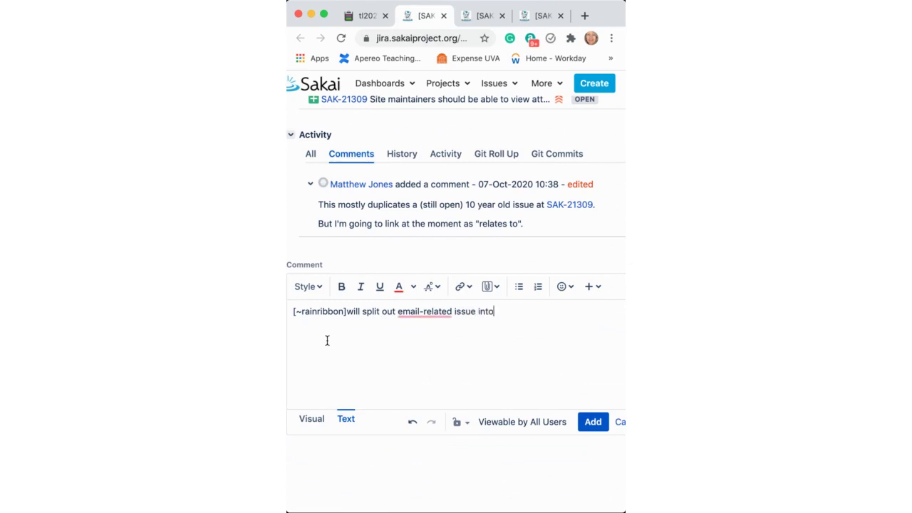
{"action": "type", "text": " its own jira."}
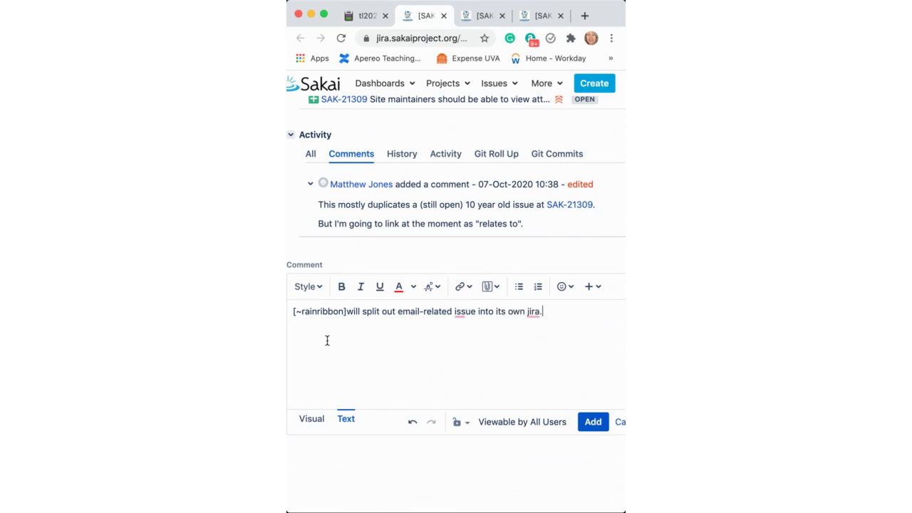
{"action": "left_click", "coordinate": [594, 425]}
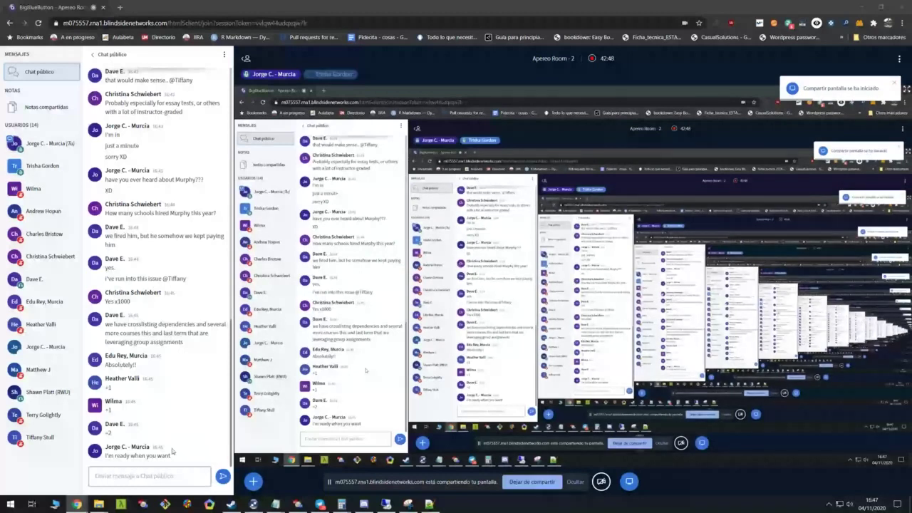
Step: Switch to the desktop showing the two Sakai course Overview windows
{"action": "key", "text": "ctrl+super+Right"}
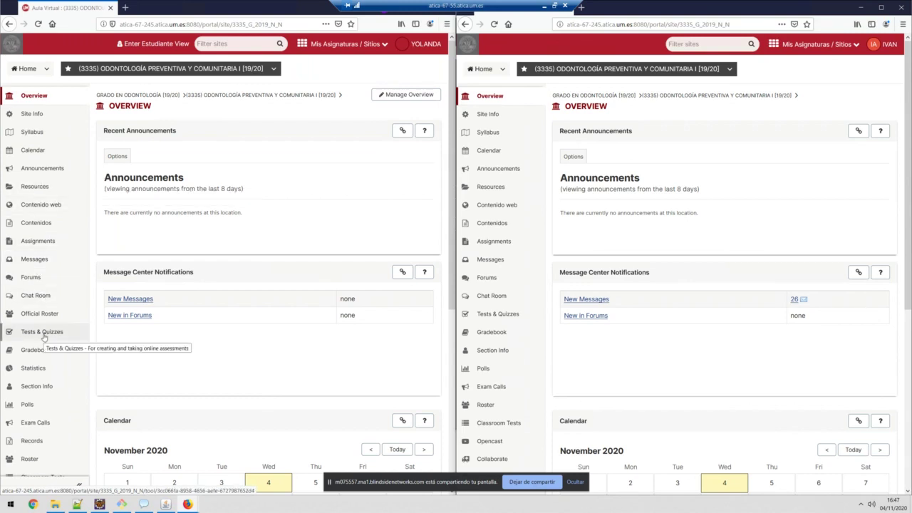
Step: Open the course's Assignments list and maximize its browser window
{"action": "left_click", "coordinate": [44, 243]}
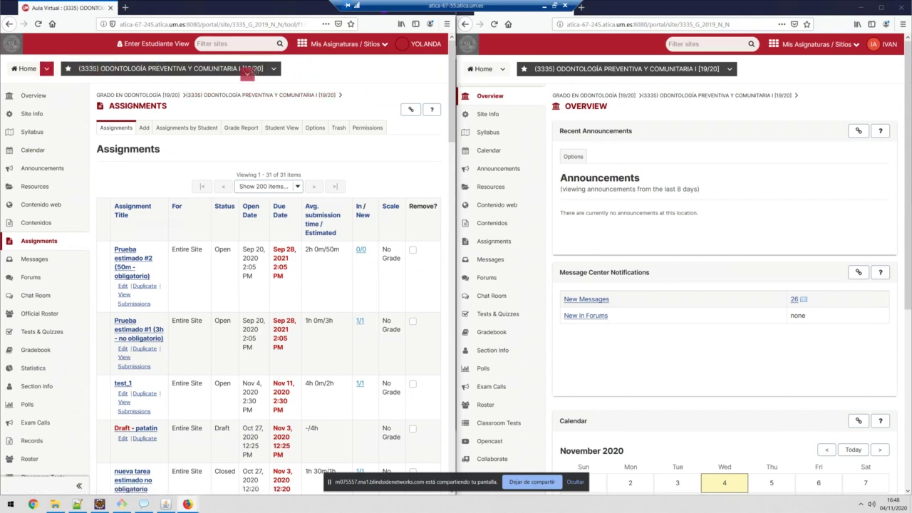
{"action": "left_click_drag", "start_coordinate": [260, 68], "coordinate": [137, 77]}
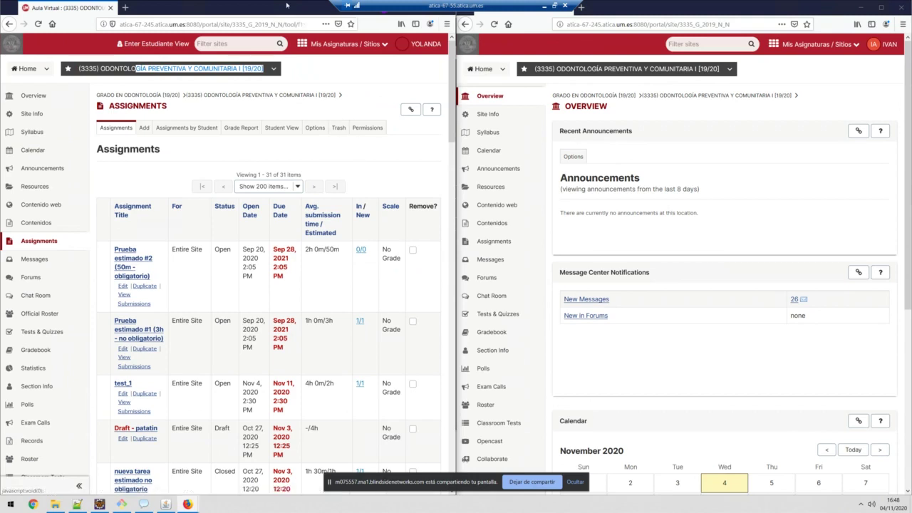
{"action": "left_click_drag", "start_coordinate": [283, 7], "coordinate": [352, 65]}
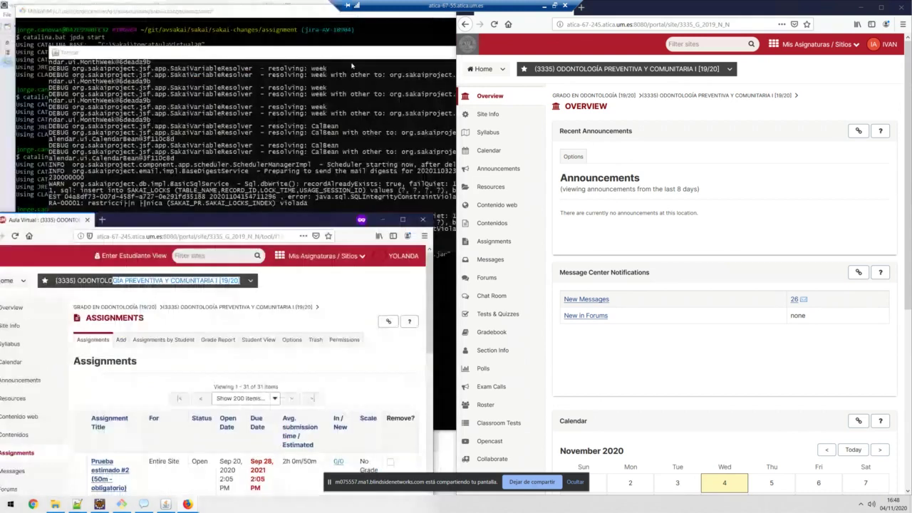
{"action": "key", "text": "super+Up"}
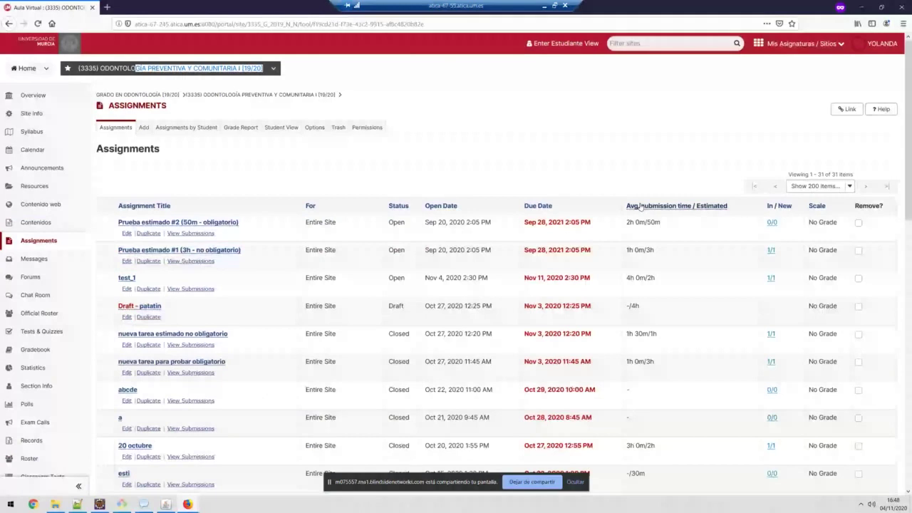
Step: Highlight the first assignment's title, estimated time and 2h 0m average submission time
{"action": "left_click", "coordinate": [660, 225]}
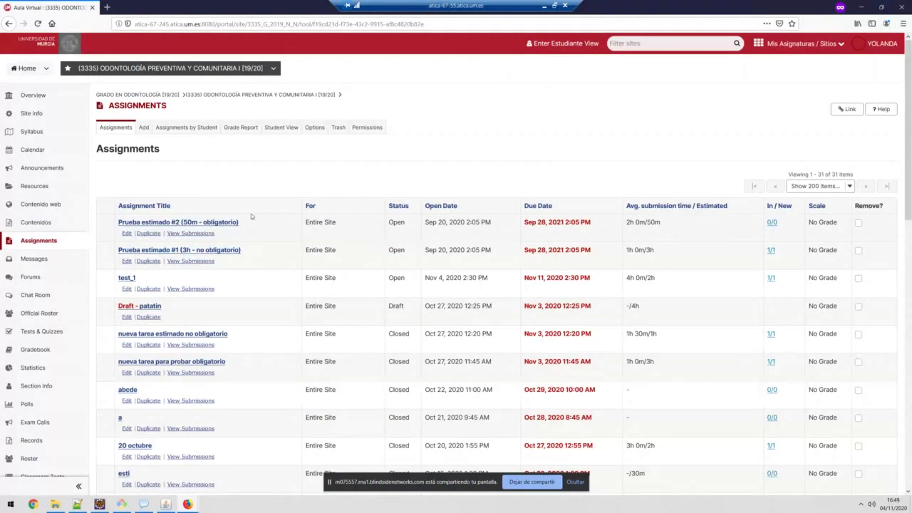
{"action": "left_click_drag", "start_coordinate": [245, 224], "coordinate": [141, 225]}
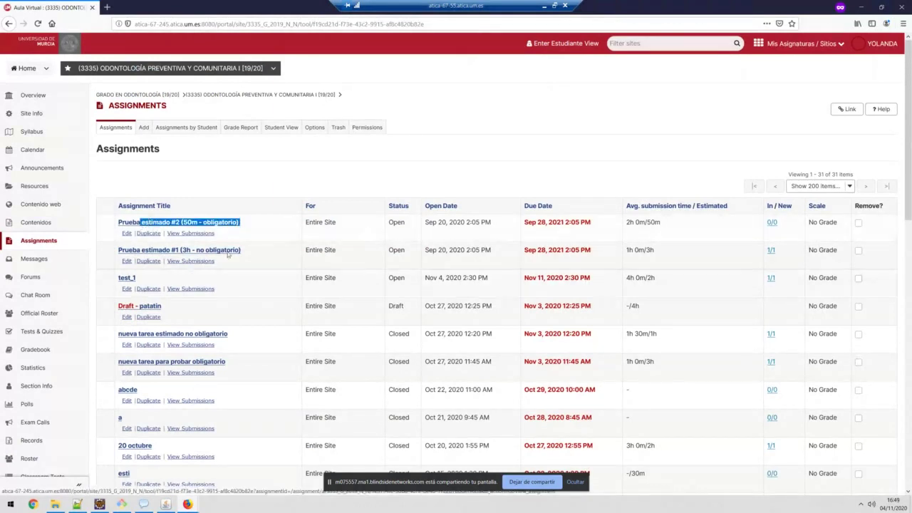
{"action": "left_click", "coordinate": [661, 222]}
{"action": "left_click_drag", "start_coordinate": [661, 222], "coordinate": [650, 222]}
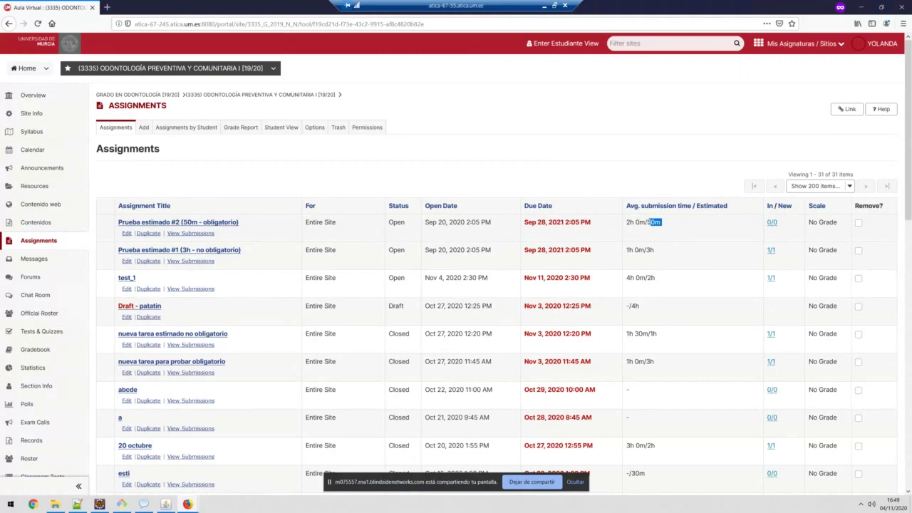
{"action": "left_click", "coordinate": [625, 230]}
{"action": "left_click_drag", "start_coordinate": [626, 223], "coordinate": [644, 223]}
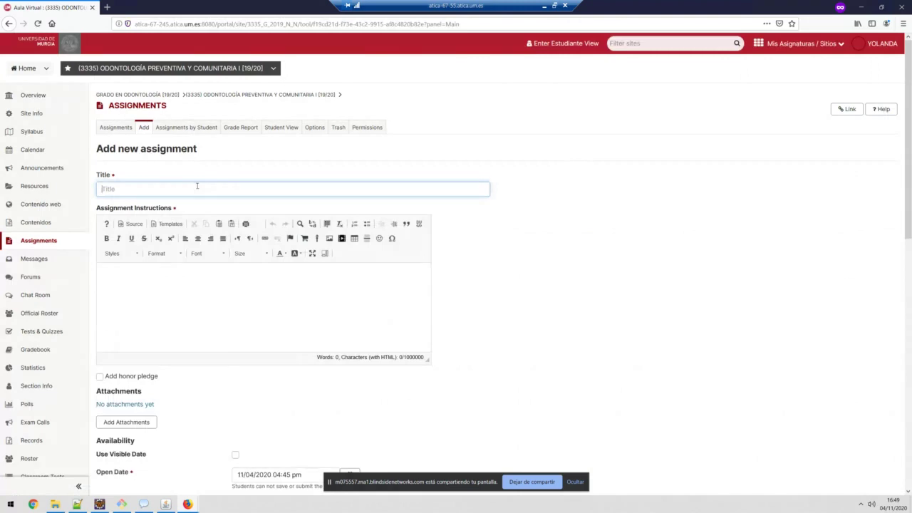
{"action": "type", "text": "T"}
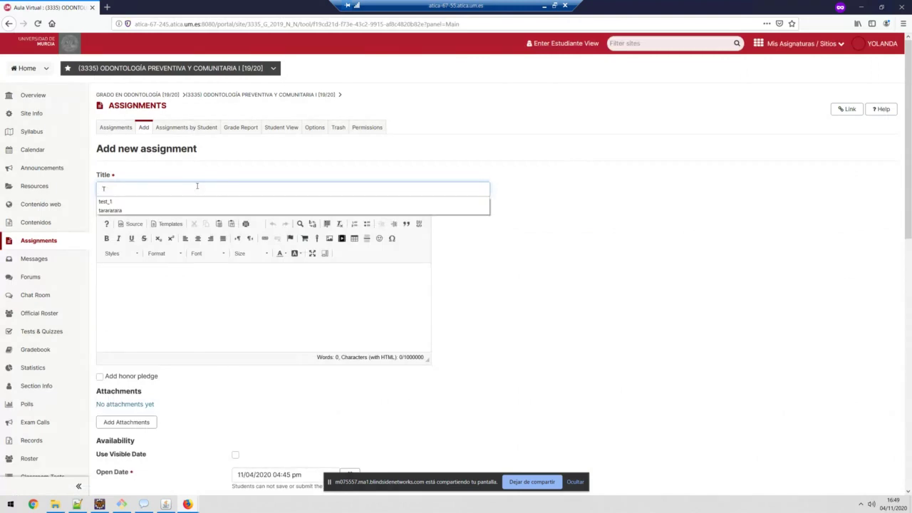
{"action": "type", "text": "&L"}
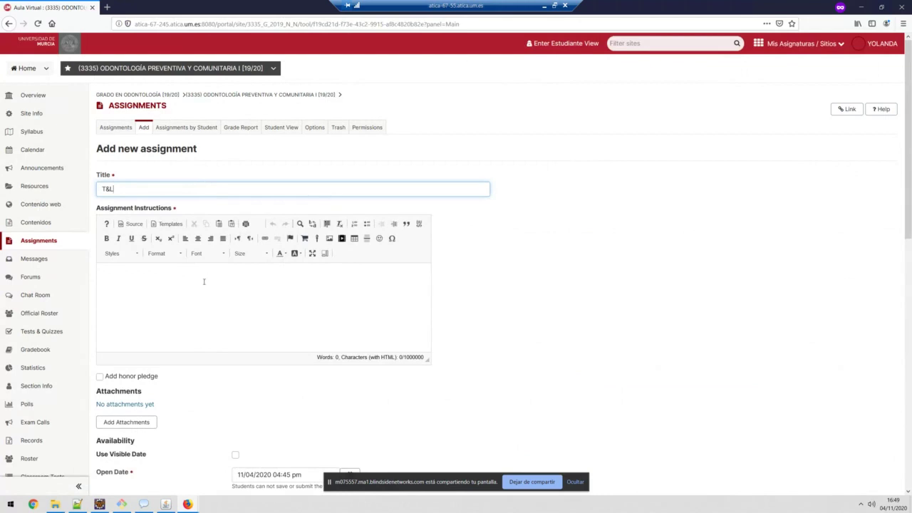
{"action": "left_click", "coordinate": [190, 282]}
{"action": "type", "text": "3423434342"}
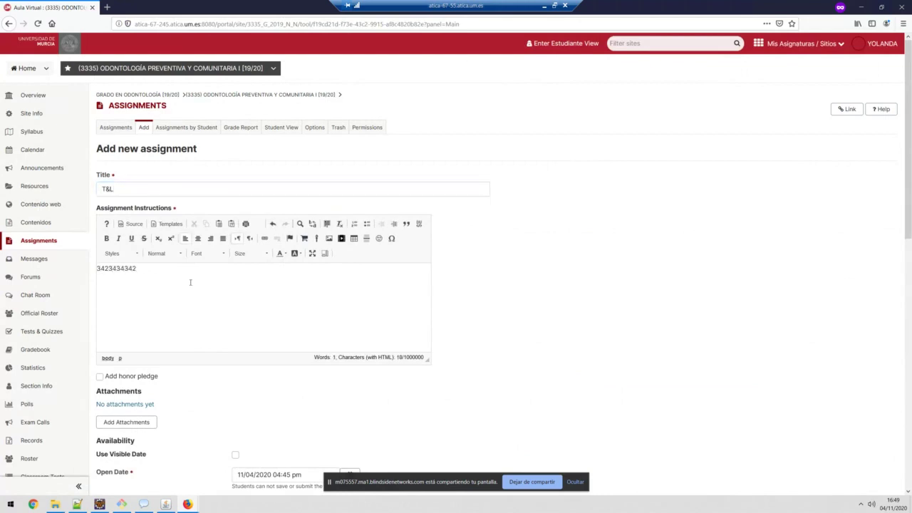
Step: Enable 'Include estimated time to complete the assignment' and point out the Mandatory option
{"action": "scroll", "coordinate": [190, 284], "scroll_direction": "down", "scroll_amount": 3}
{"action": "scroll", "coordinate": [189, 285], "scroll_direction": "down", "scroll_amount": 3}
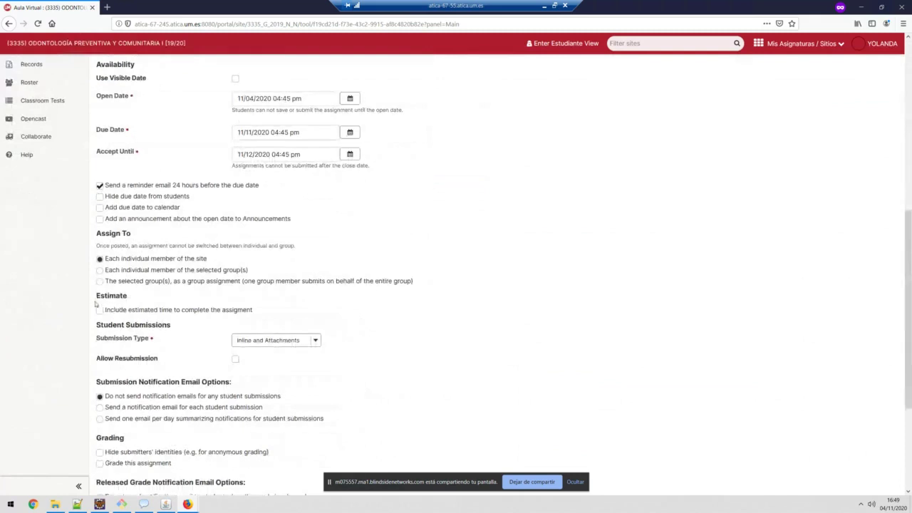
{"action": "left_click", "coordinate": [99, 310]}
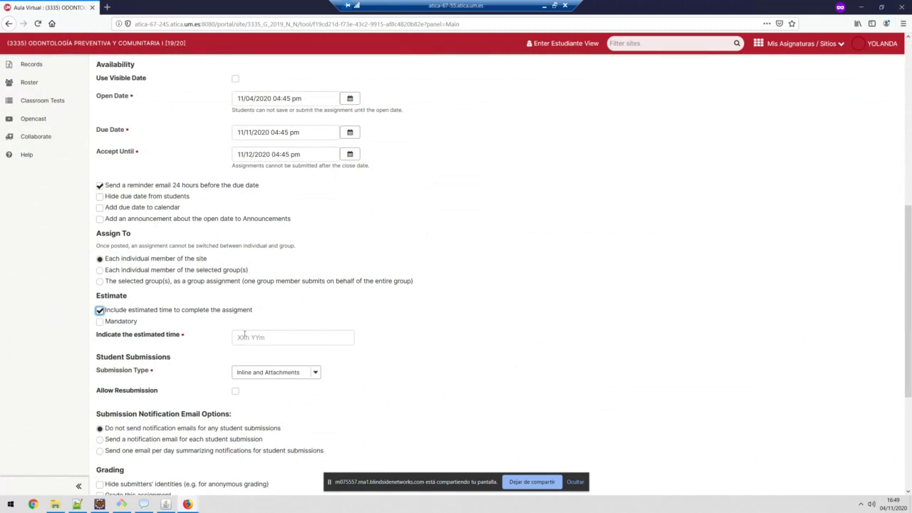
{"action": "left_click_drag", "start_coordinate": [151, 324], "coordinate": [115, 327]}
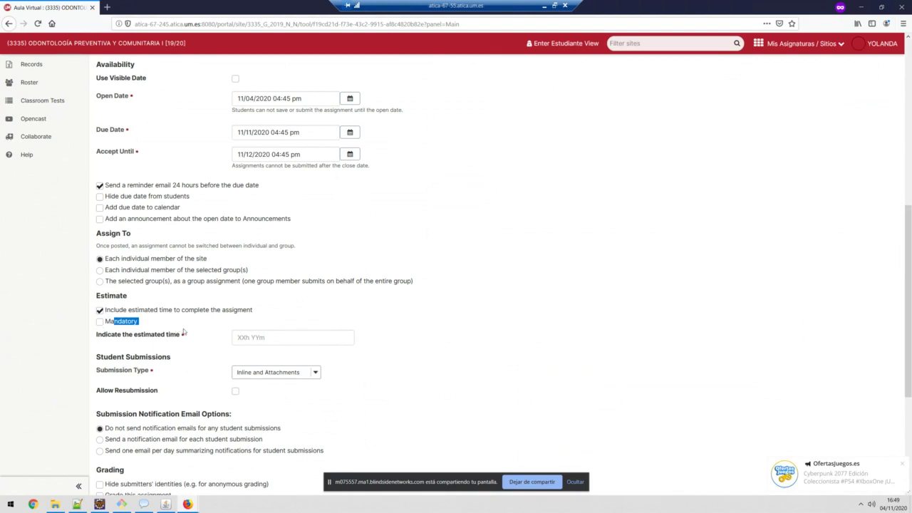
{"action": "left_click", "coordinate": [151, 324]}
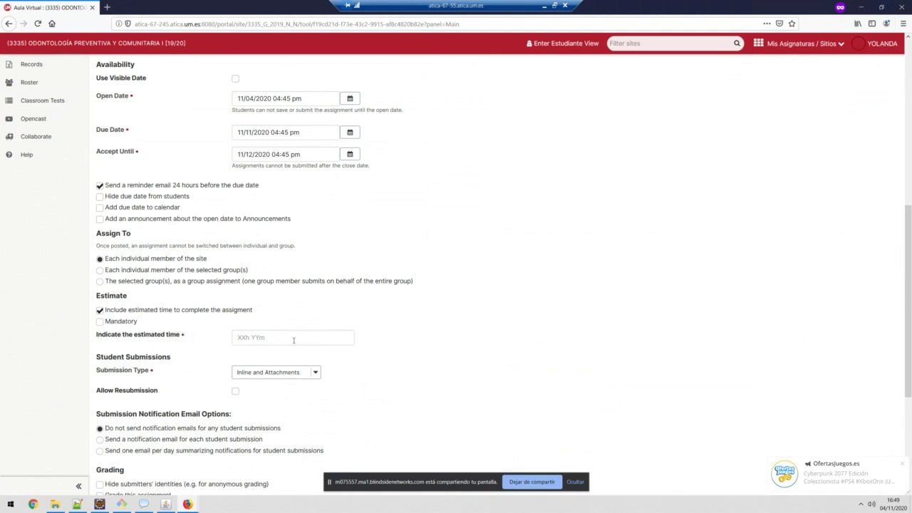
Step: Enter 1h 30M as the new assignment's estimated completion time, correcting the initial 34h 33M
{"action": "left_click", "coordinate": [352, 335]}
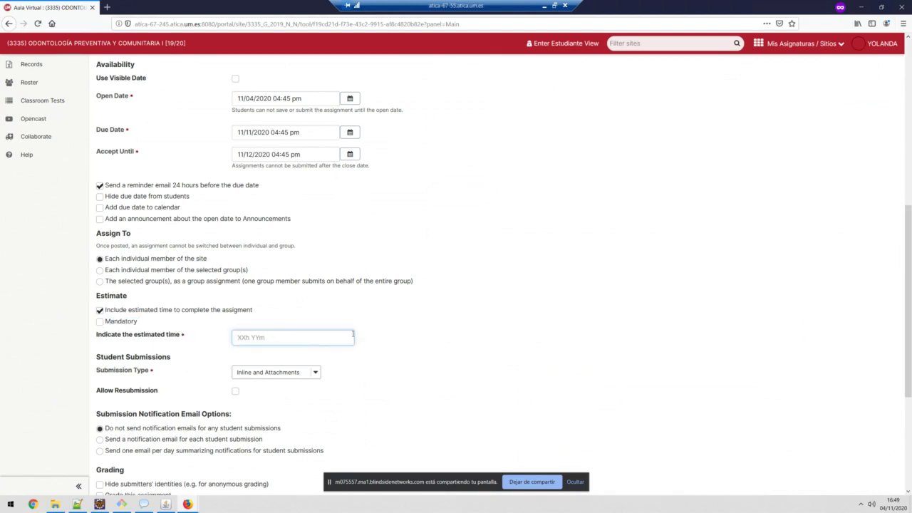
{"action": "type", "text": "34h 33m"}
{"action": "key", "text": "ctrl+a"}
{"action": "key", "text": "Right"}
{"action": "key", "text": "BackSpace"}
{"action": "type", "text": "M"}
{"action": "double_click", "coordinate": [240, 338]}
{"action": "left_click_drag", "start_coordinate": [259, 337], "coordinate": [275, 337]}
{"action": "key", "text": "Left"}
{"action": "key", "text": "Left"}
{"action": "key", "text": "Left"}
{"action": "key", "text": "shift+Home"}
{"action": "type", "text": "9"}
{"action": "key", "text": "shift+Home"}
{"action": "type", "text": "h"}
{"action": "key", "text": "BackSpace"}
{"action": "type", "text": "1h 30"}
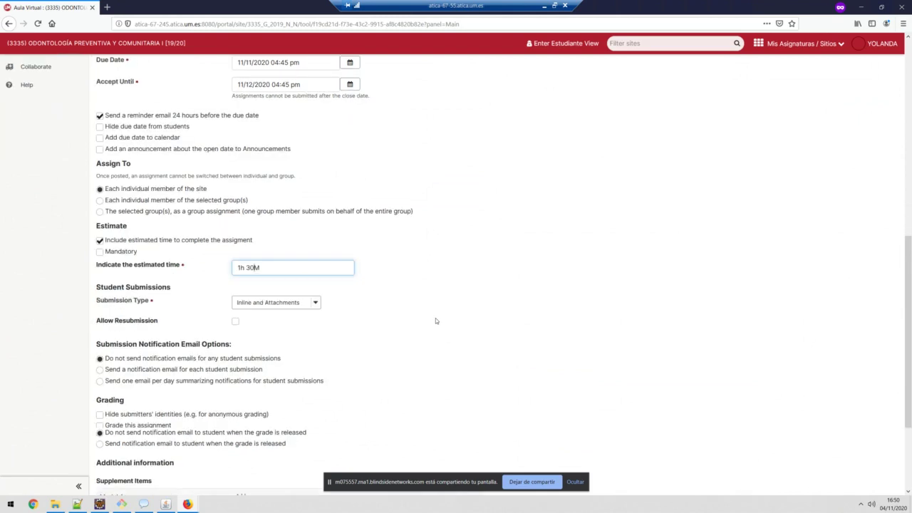
{"action": "scroll", "coordinate": [436, 321], "scroll_direction": "down", "scroll_amount": 4}
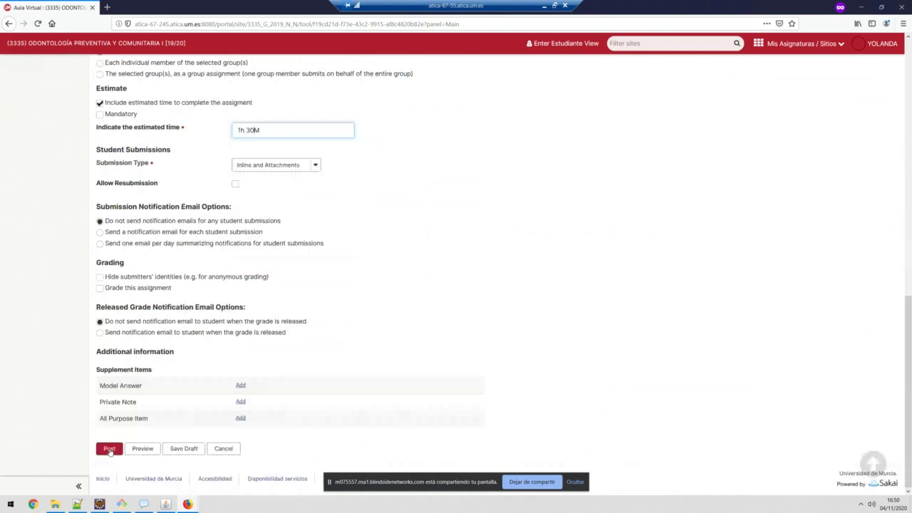
Step: Post T&L, note its -/1h 30M estimate in the list, and switch to the student window
{"action": "left_click", "coordinate": [109, 449]}
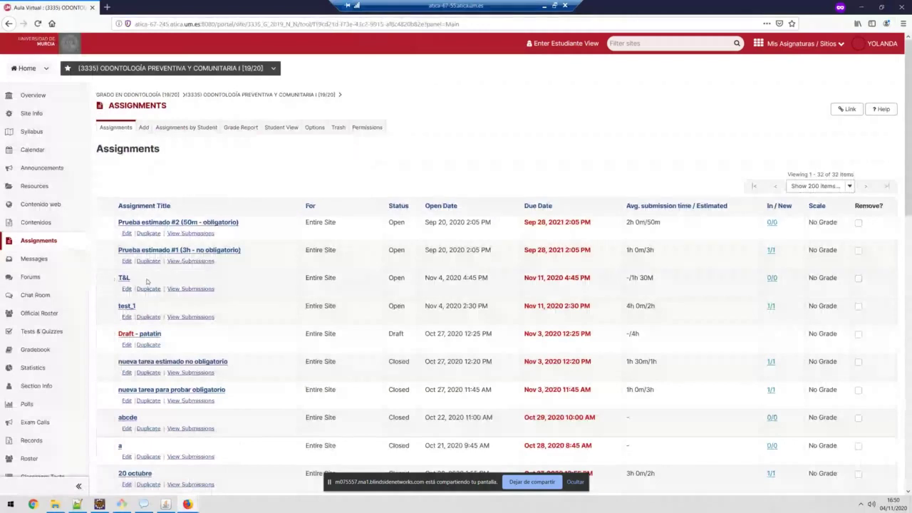
{"action": "left_click_drag", "start_coordinate": [116, 277], "coordinate": [630, 278]}
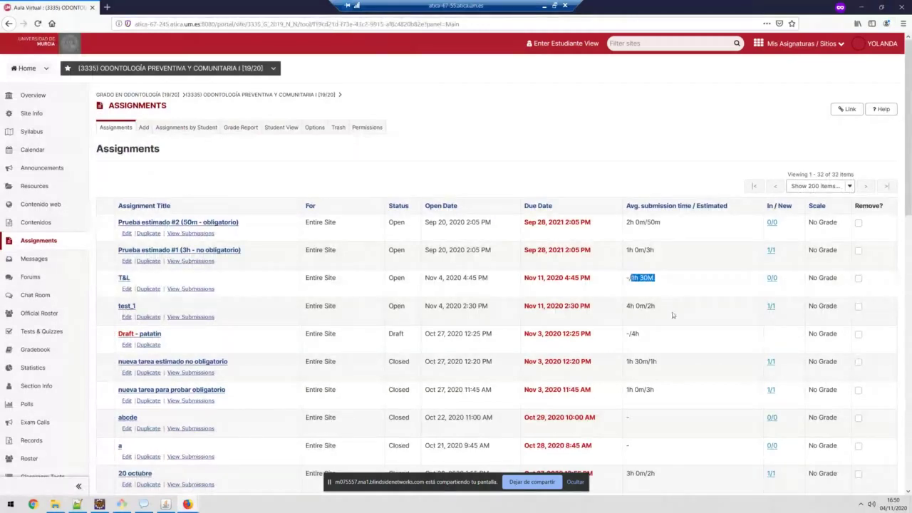
{"action": "key", "text": "alt+Tab"}
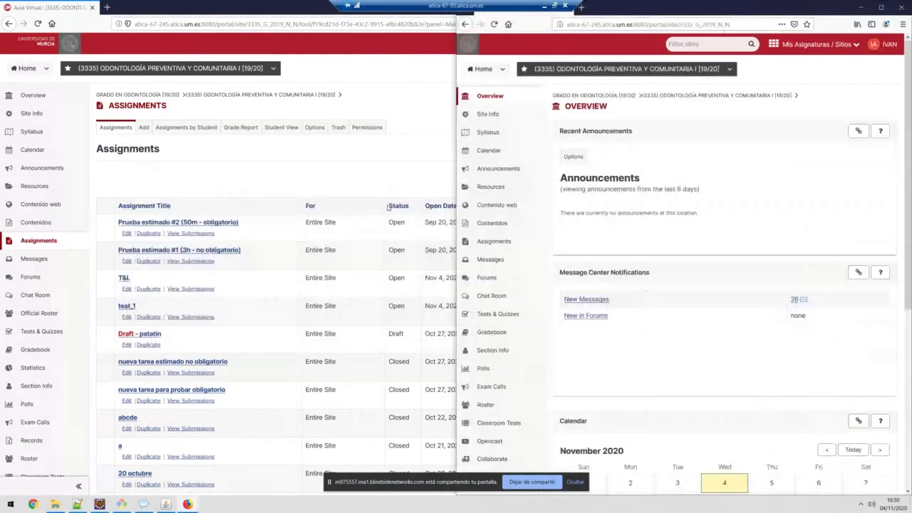
Step: Maximize the student window and show T&L as Not Started with a -/1h 30M estimate
{"action": "key", "text": "super+Up"}
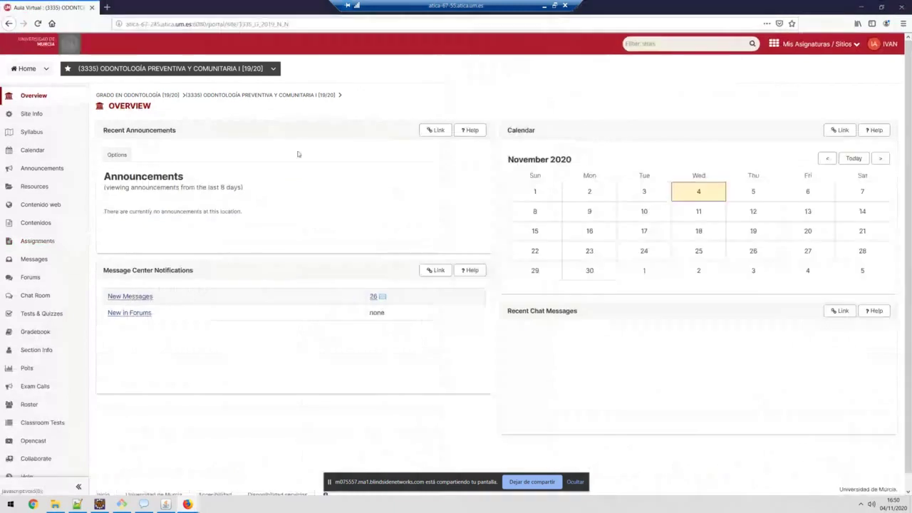
{"action": "left_click", "coordinate": [39, 243]}
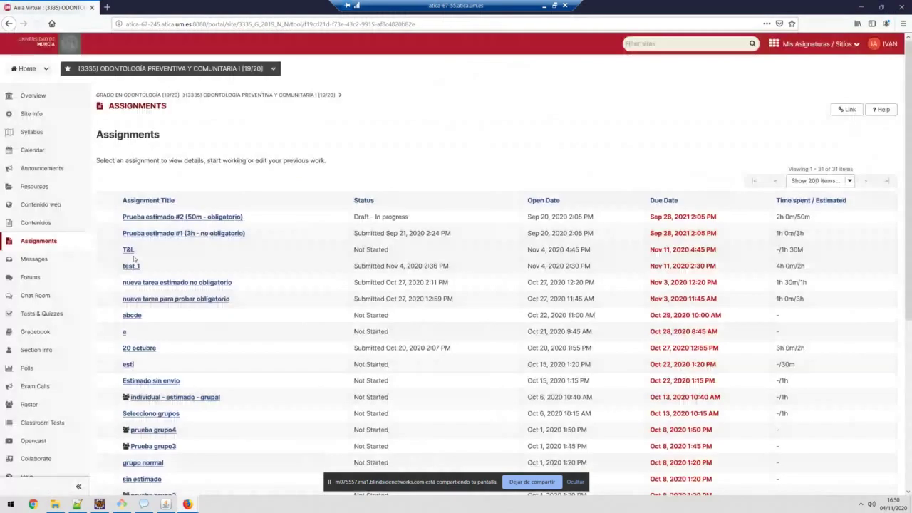
{"action": "left_click", "coordinate": [129, 249]}
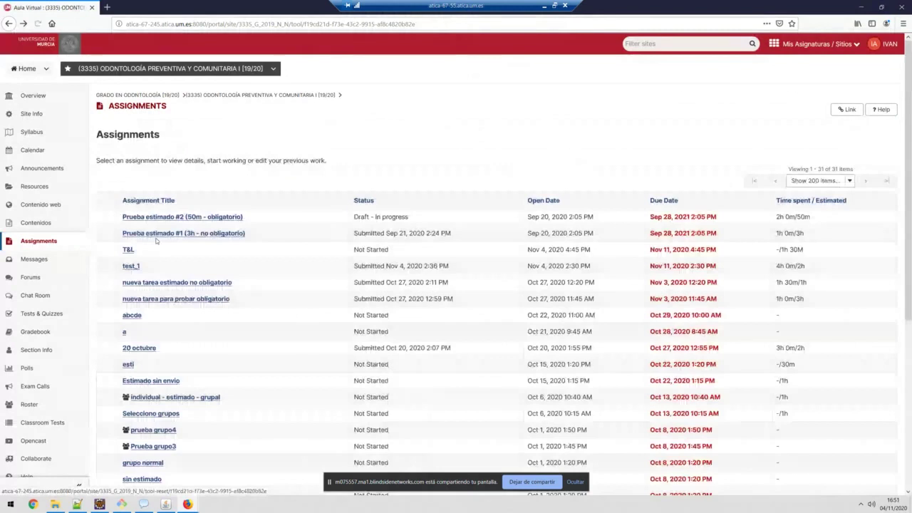
{"action": "left_click_drag", "start_coordinate": [805, 250], "coordinate": [781, 250]}
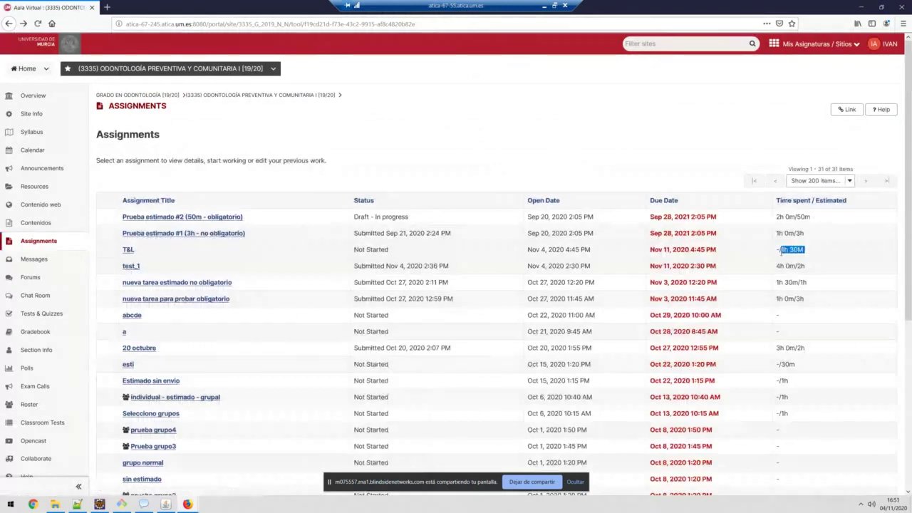
Step: Open T&L as the student, review its 1h 30M estimated self-employed work, and view the empty Time Sheet
{"action": "left_click", "coordinate": [129, 250]}
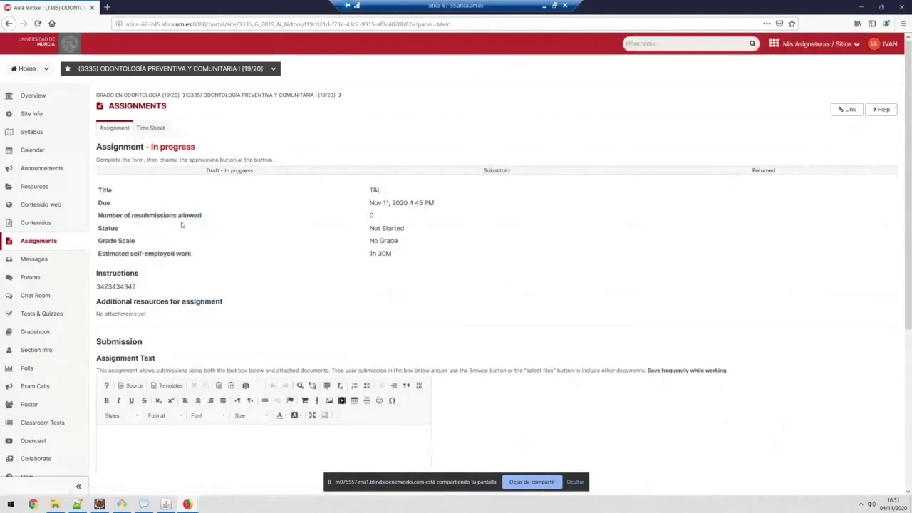
{"action": "scroll", "coordinate": [242, 230], "scroll_direction": "down", "scroll_amount": 1}
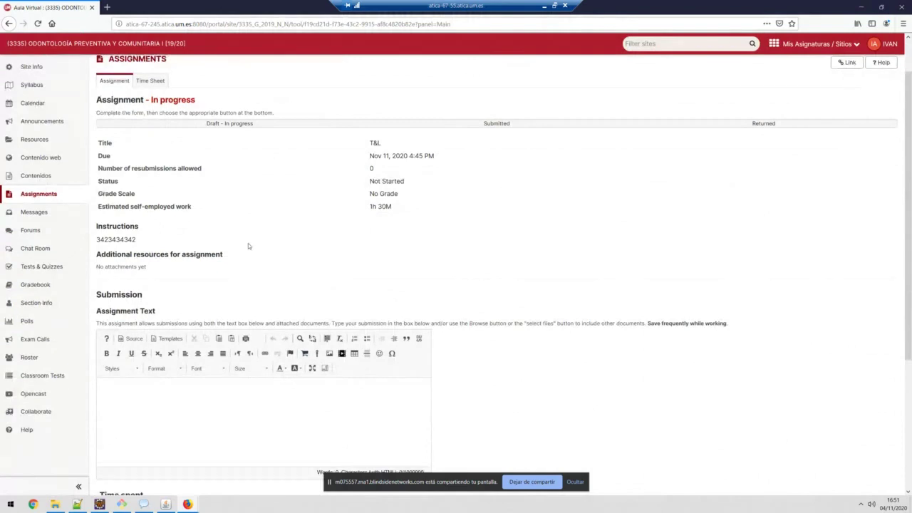
{"action": "scroll", "coordinate": [248, 246], "scroll_direction": "down", "scroll_amount": 1}
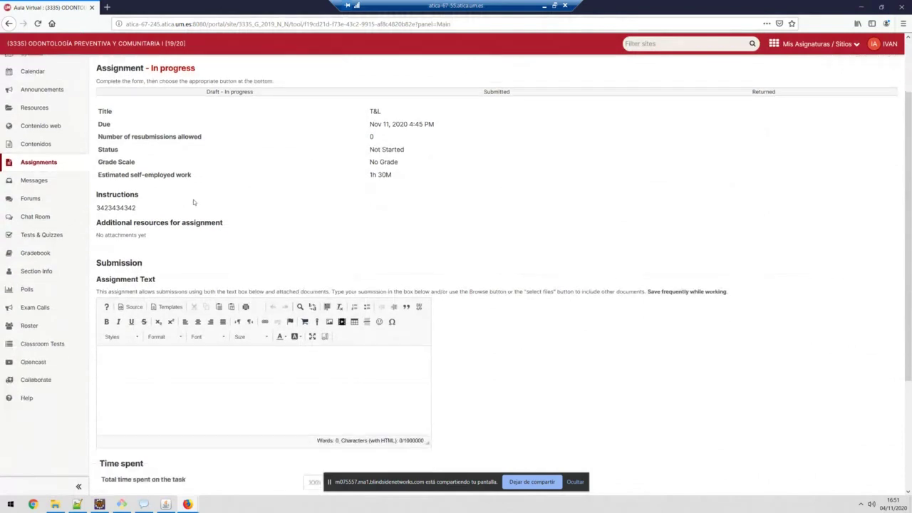
{"action": "scroll", "coordinate": [192, 203], "scroll_direction": "down", "scroll_amount": 1}
{"action": "left_click_drag", "start_coordinate": [105, 95], "coordinate": [347, 187]}
{"action": "left_click", "coordinate": [201, 158]}
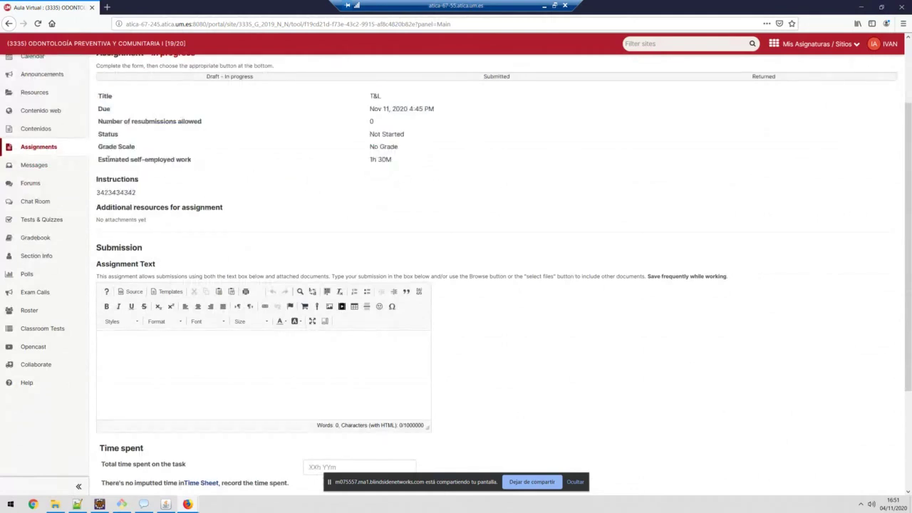
{"action": "left_click_drag", "start_coordinate": [98, 162], "coordinate": [408, 158]}
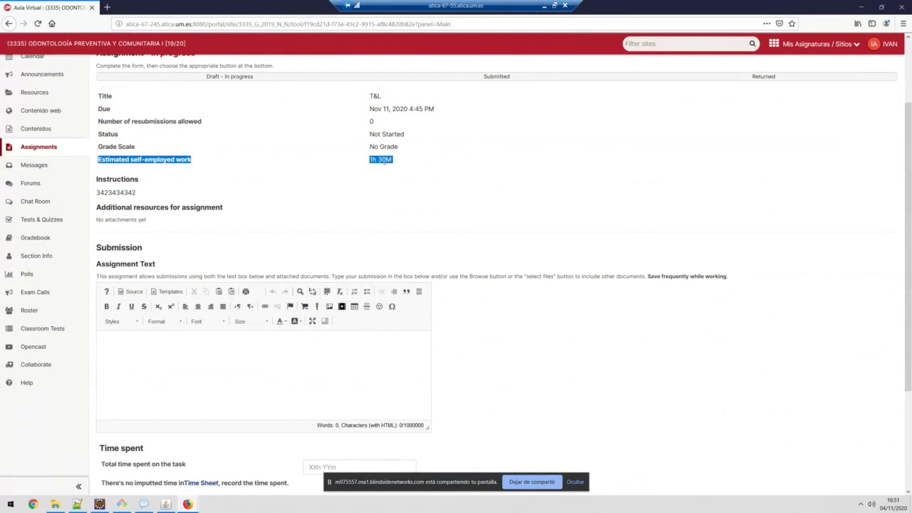
{"action": "left_click", "coordinate": [380, 160]}
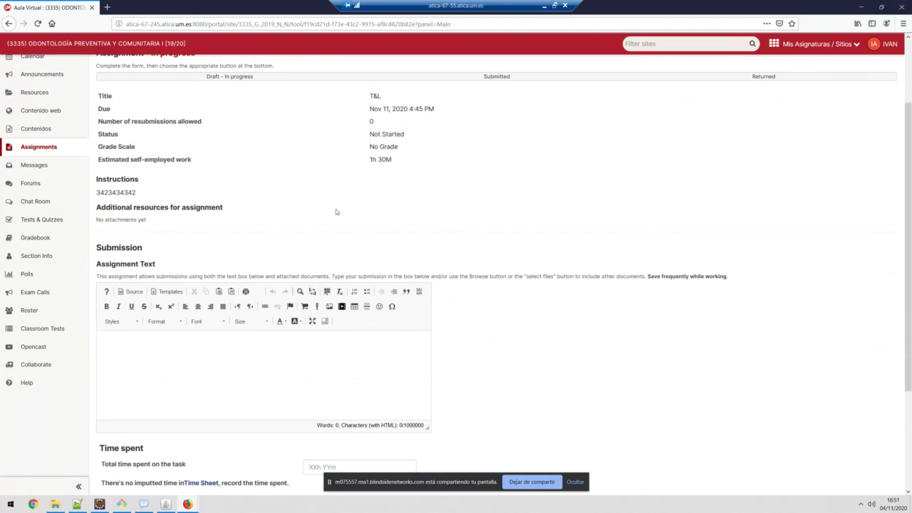
{"action": "scroll", "coordinate": [335, 202], "scroll_direction": "up", "scroll_amount": 3}
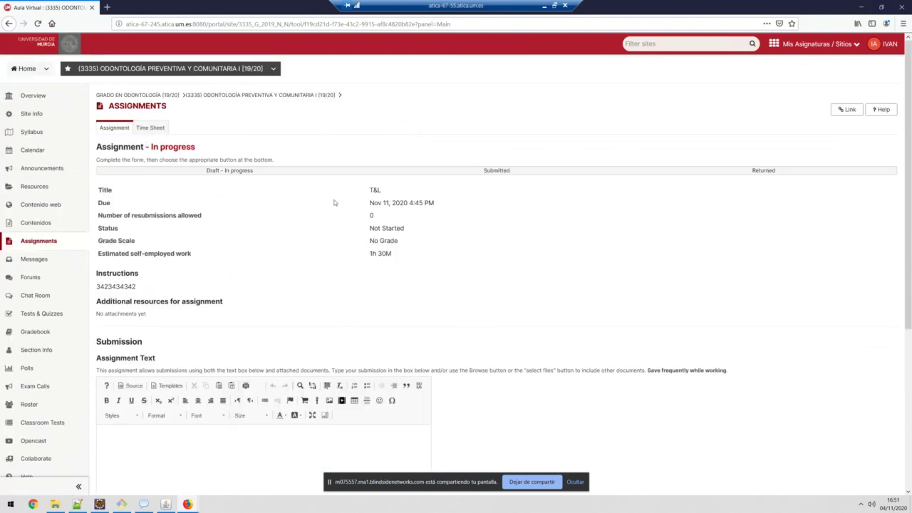
{"action": "left_click", "coordinate": [158, 129]}
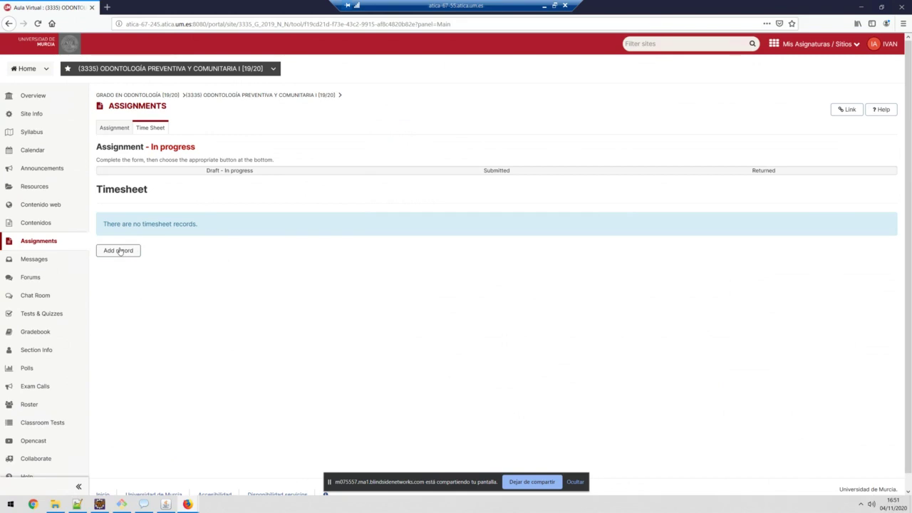
Step: Add a time sheet record dated 11/11/2020 with comment 3434342 and 2h spent
{"action": "left_click", "coordinate": [119, 251]}
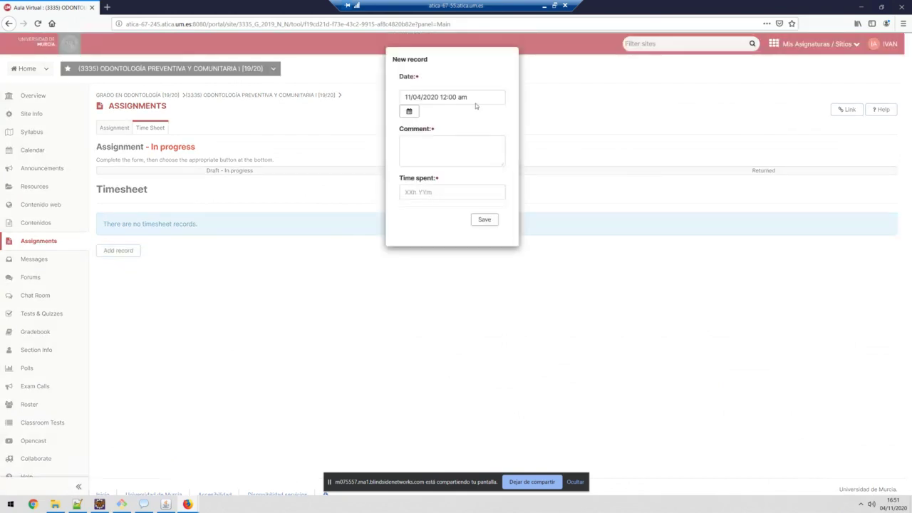
{"action": "left_click", "coordinate": [409, 111]}
{"action": "left_click", "coordinate": [455, 162]}
{"action": "left_click", "coordinate": [489, 266]}
{"action": "left_click", "coordinate": [438, 152]}
{"action": "type", "text": "3434342"}
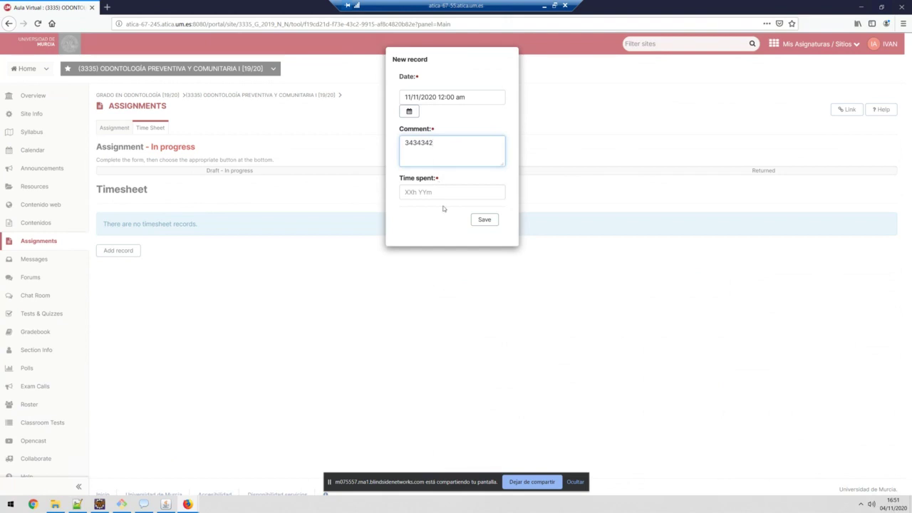
{"action": "left_click", "coordinate": [450, 192]}
{"action": "type", "text": "2h"}
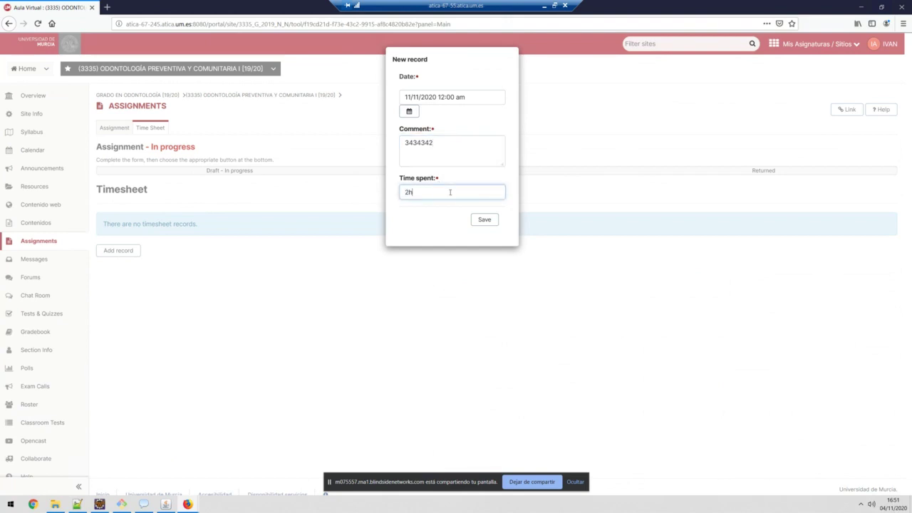
{"action": "left_click", "coordinate": [486, 220]}
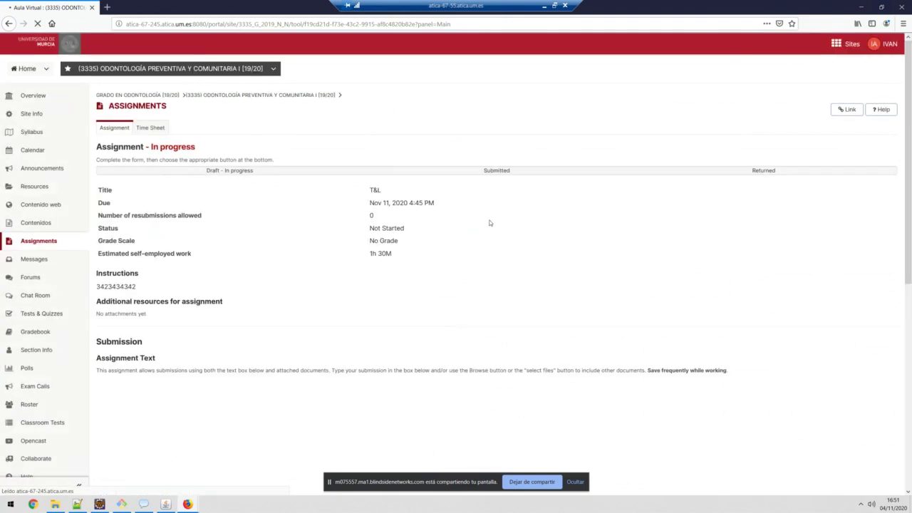
{"action": "left_click", "coordinate": [150, 127]}
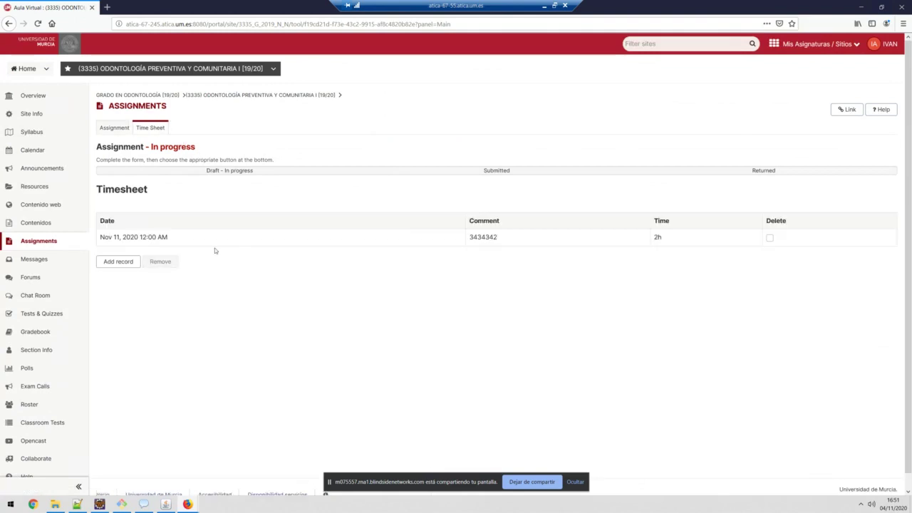
Step: Add a second record dated 11/08/2020 with comment 234234234 and 12m spent
{"action": "left_click", "coordinate": [120, 262]}
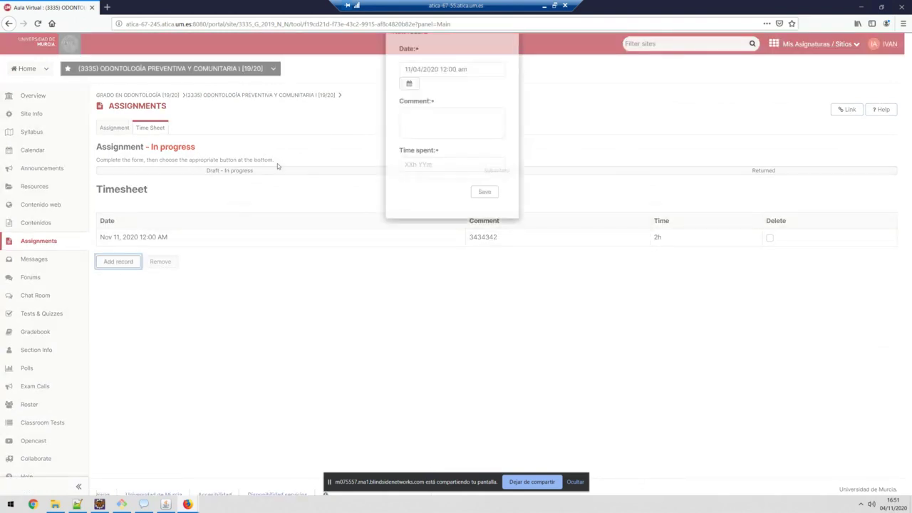
{"action": "left_click", "coordinate": [410, 111]}
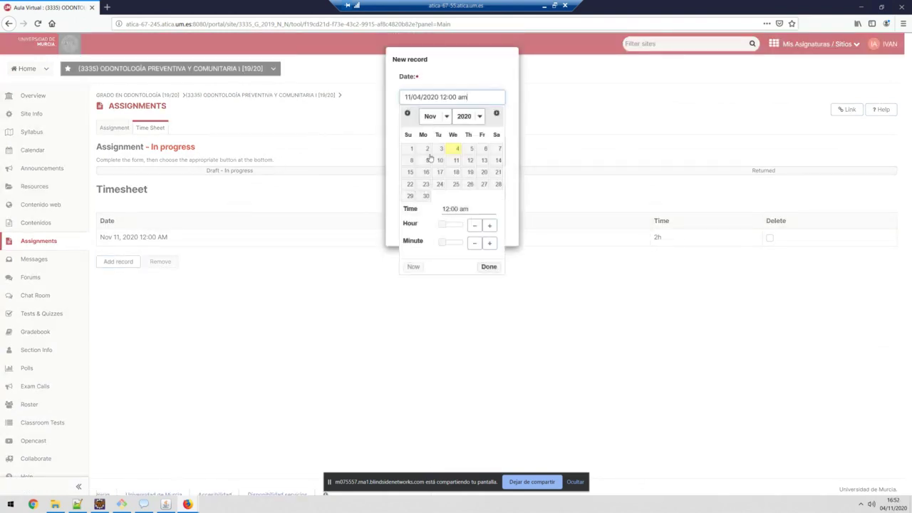
{"action": "left_click", "coordinate": [412, 161]}
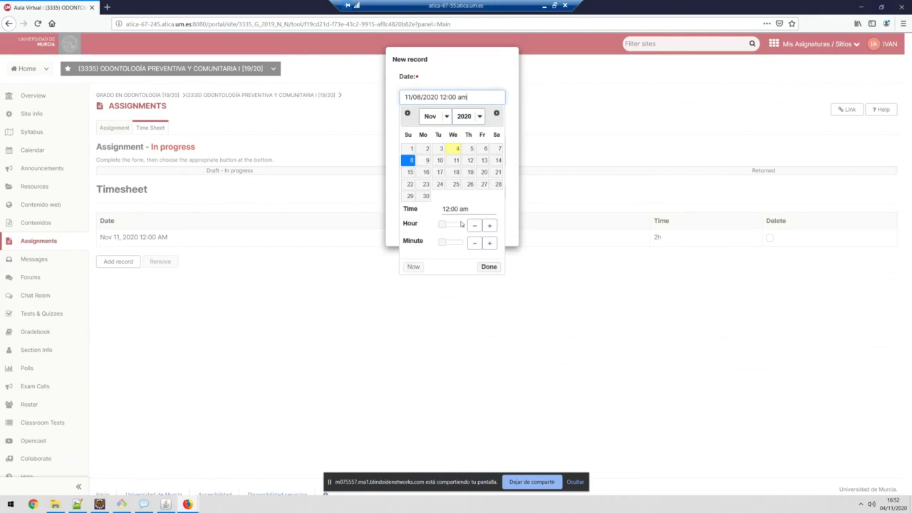
{"action": "left_click", "coordinate": [488, 266]}
{"action": "left_click", "coordinate": [441, 158]}
{"action": "type", "text": "234234234"}
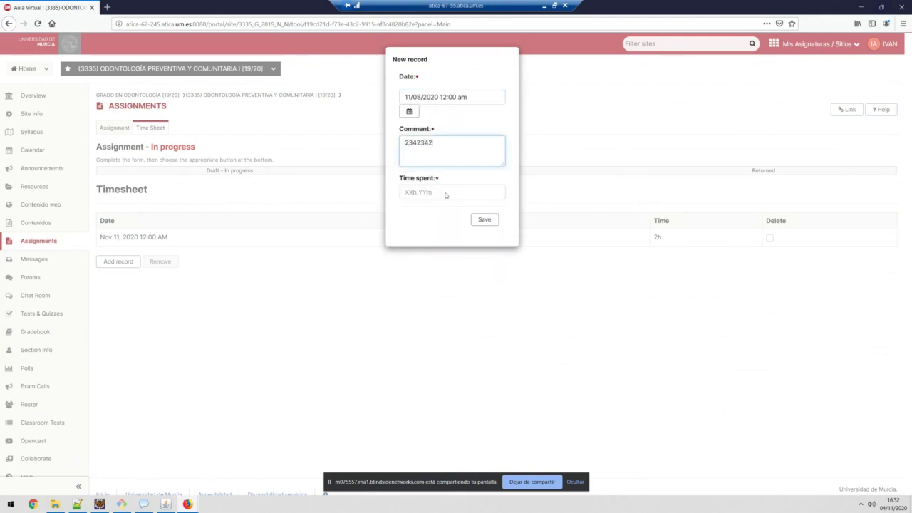
{"action": "left_click", "coordinate": [448, 190]}
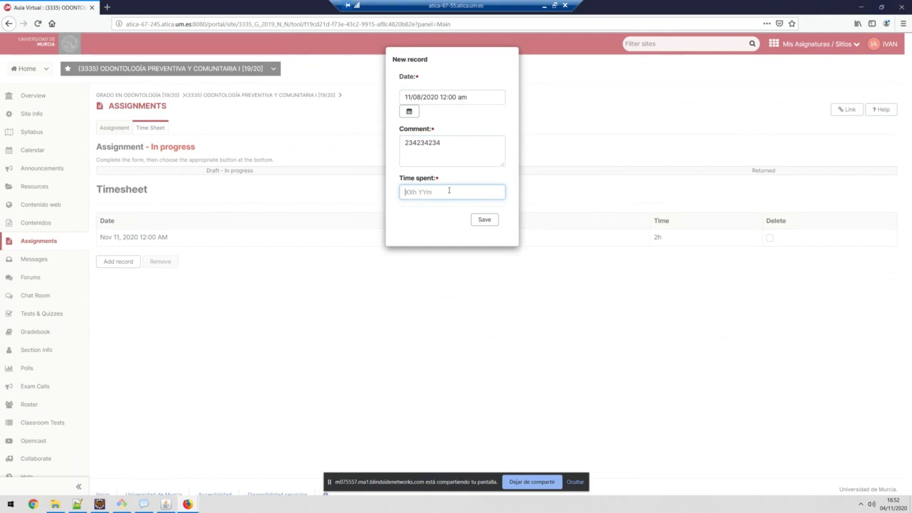
{"action": "type", "text": "12m"}
{"action": "left_click", "coordinate": [484, 220]}
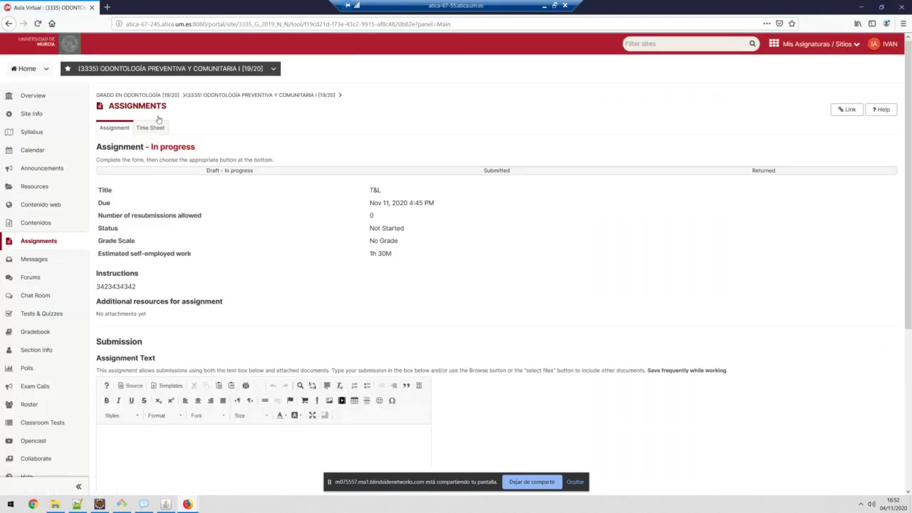
Step: Check both time sheet records, then type 'asñlkfañsldkfjañ' as the T&L submission text
{"action": "left_click", "coordinate": [150, 127]}
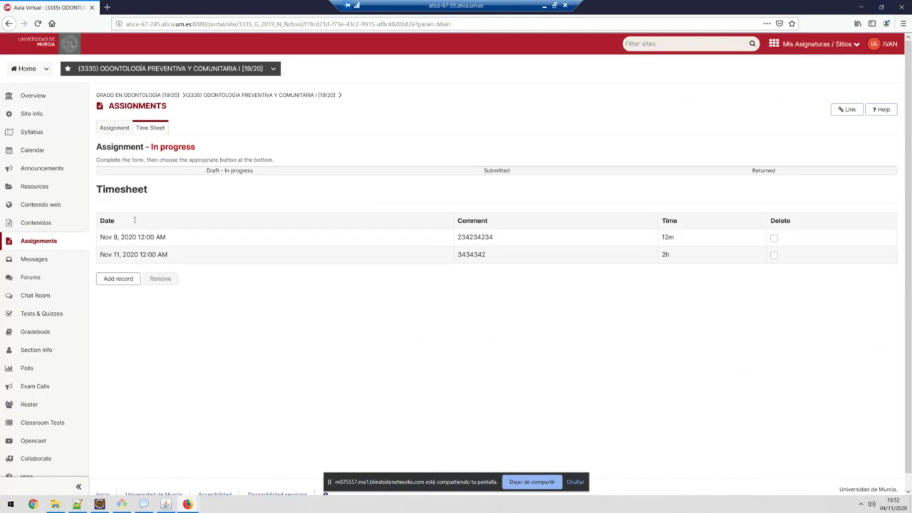
{"action": "left_click", "coordinate": [115, 128]}
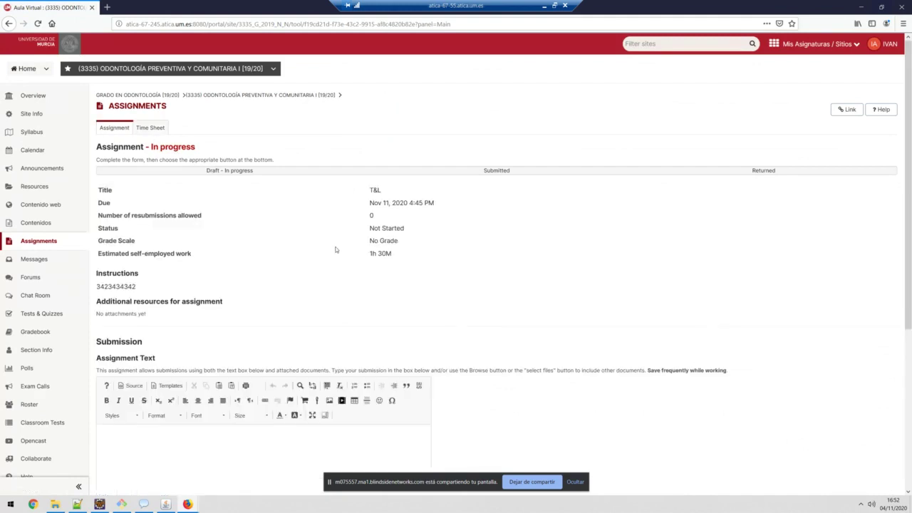
{"action": "scroll", "coordinate": [336, 250], "scroll_direction": "down", "scroll_amount": 3}
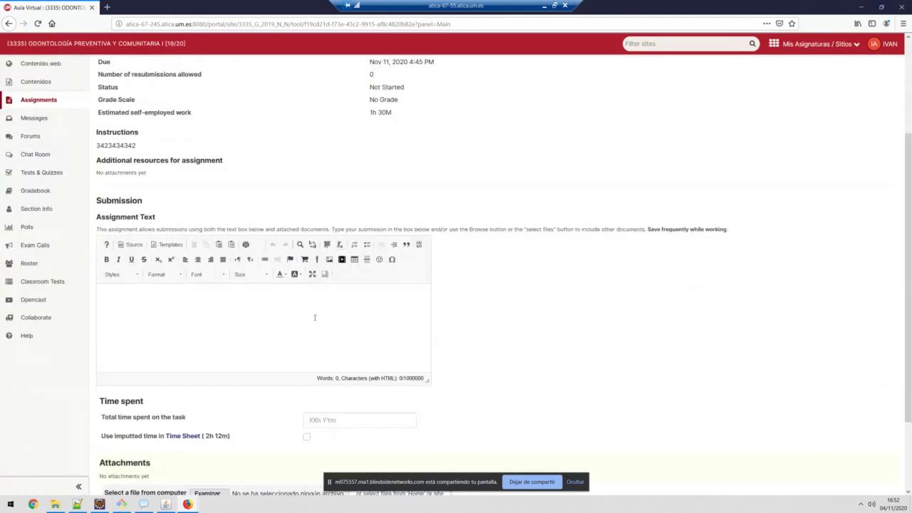
{"action": "left_click", "coordinate": [314, 317]}
{"action": "type", "text": "asñlkfañsldkfjañ"}
Step: Set time spent to the time sheet's 2h 12m total instead of the typed 5h
{"action": "scroll", "coordinate": [298, 324], "scroll_direction": "down", "scroll_amount": 2}
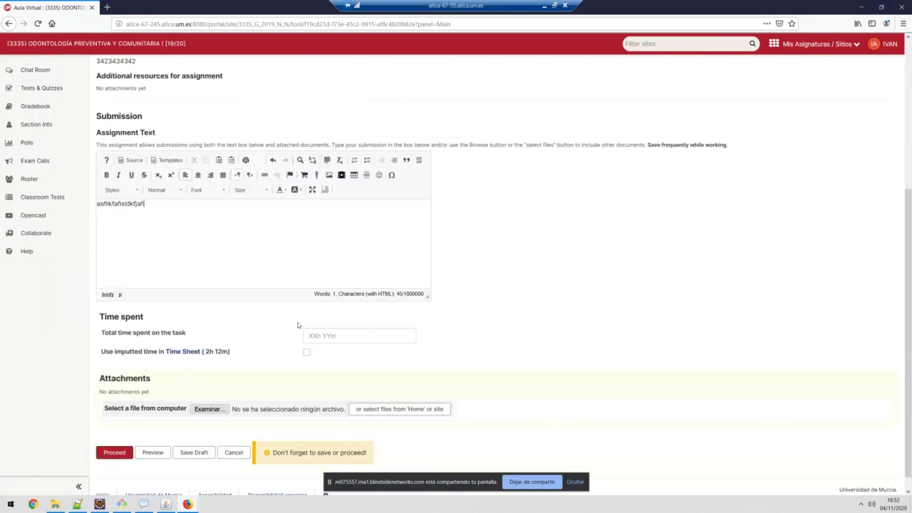
{"action": "scroll", "coordinate": [297, 325], "scroll_direction": "down", "scroll_amount": 1}
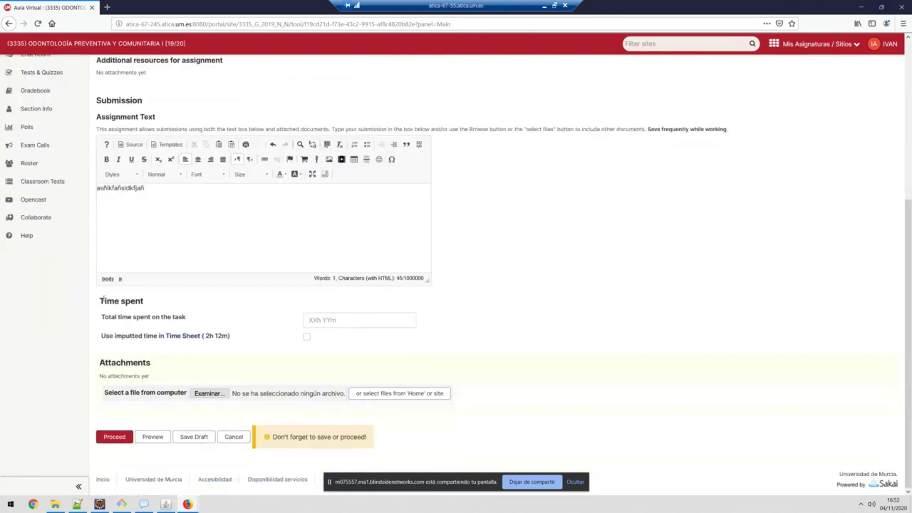
{"action": "left_click_drag", "start_coordinate": [103, 300], "coordinate": [248, 333]}
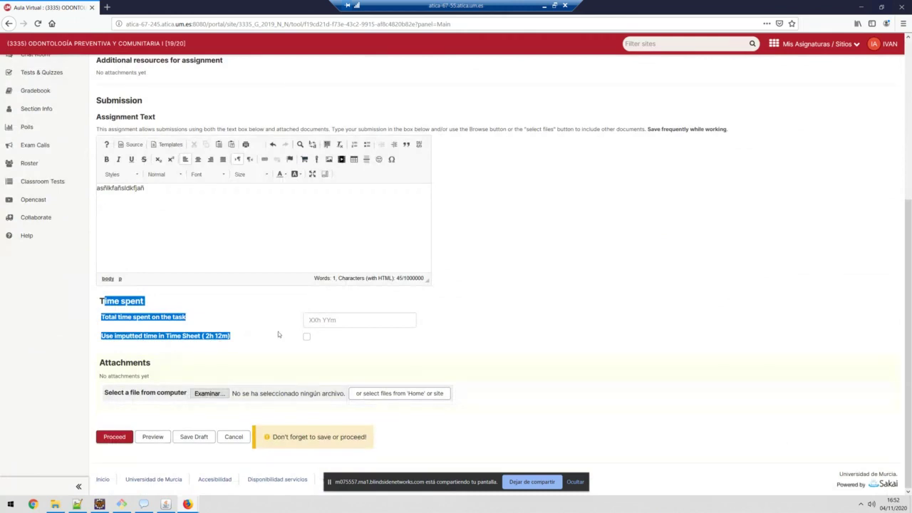
{"action": "left_click", "coordinate": [333, 318]}
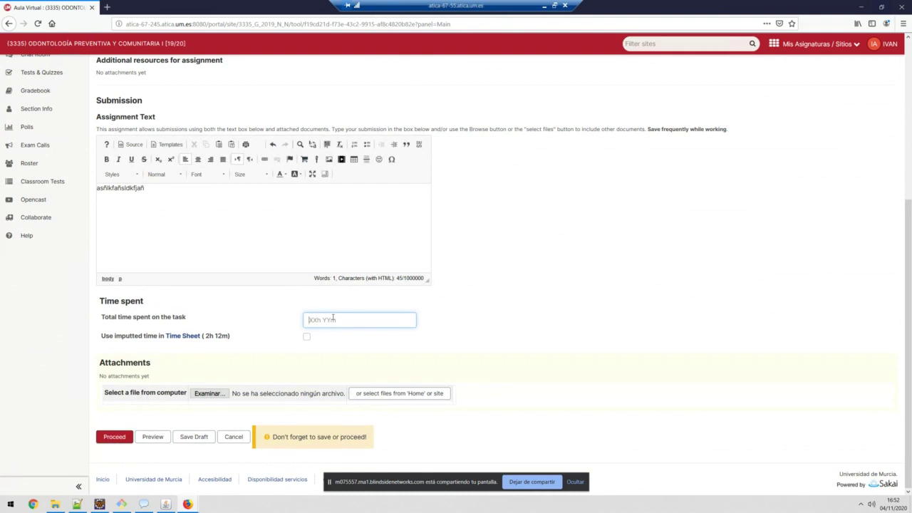
{"action": "type", "text": "5h"}
{"action": "left_click", "coordinate": [497, 316]}
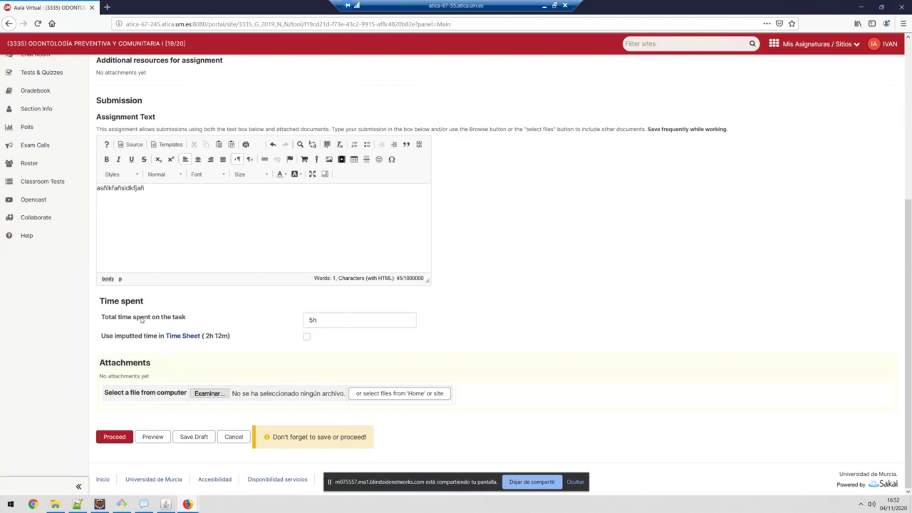
{"action": "left_click_drag", "start_coordinate": [105, 336], "coordinate": [160, 336]}
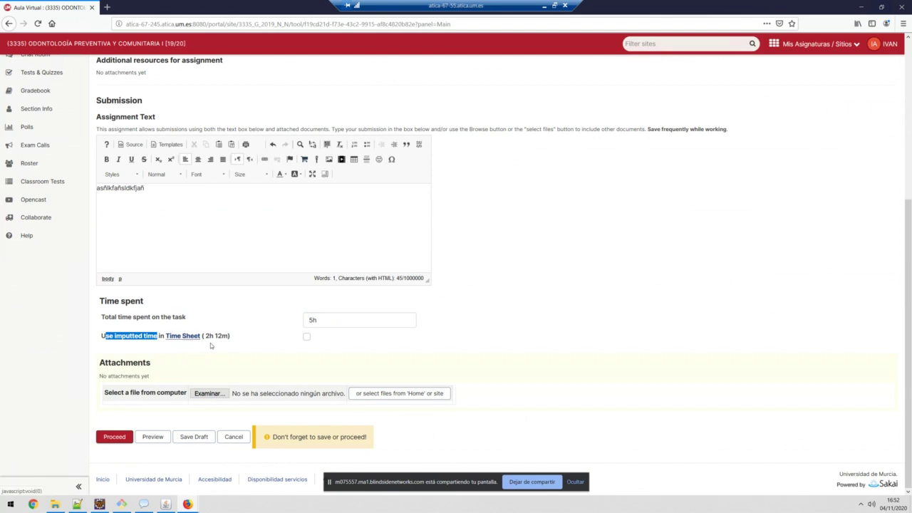
{"action": "left_click", "coordinate": [307, 336]}
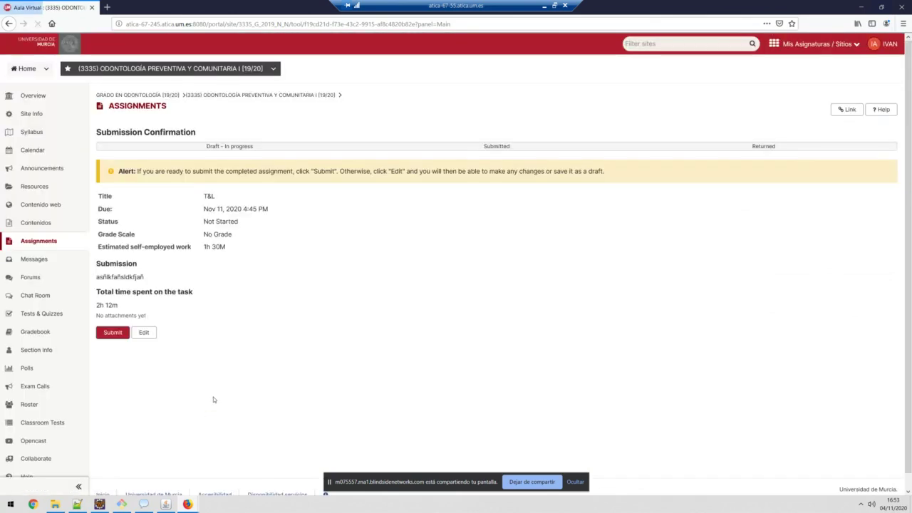
Step: Submit T&L and compare its 2h 12m spent against the 1h 30M estimate in the list
{"action": "left_click", "coordinate": [111, 333]}
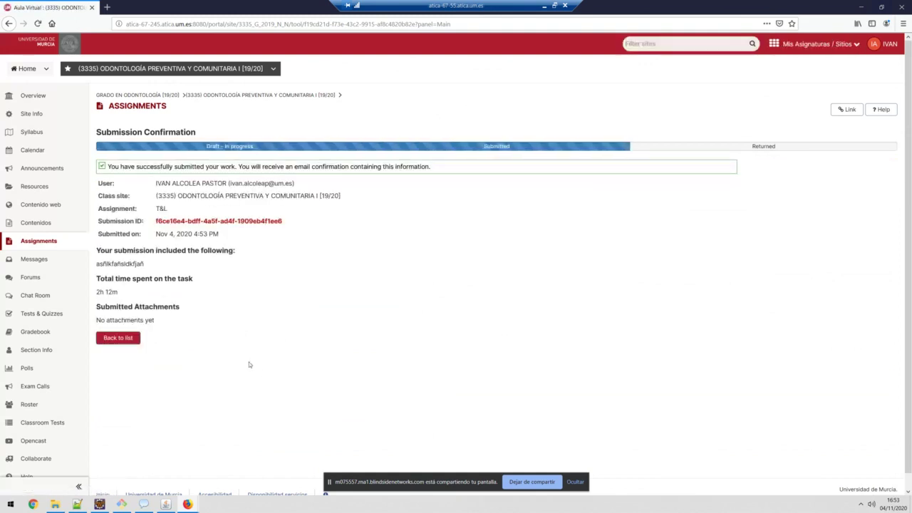
{"action": "left_click", "coordinate": [129, 337]}
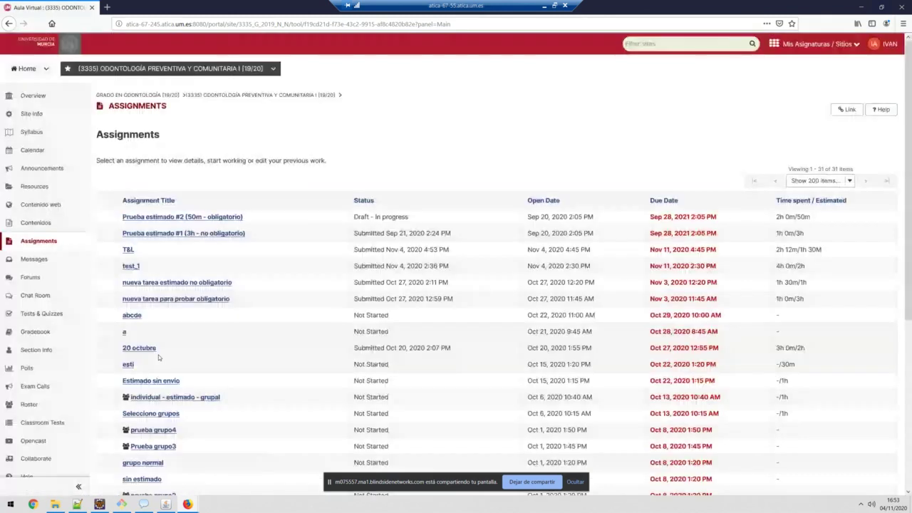
{"action": "left_click_drag", "start_coordinate": [813, 216], "coordinate": [775, 219]}
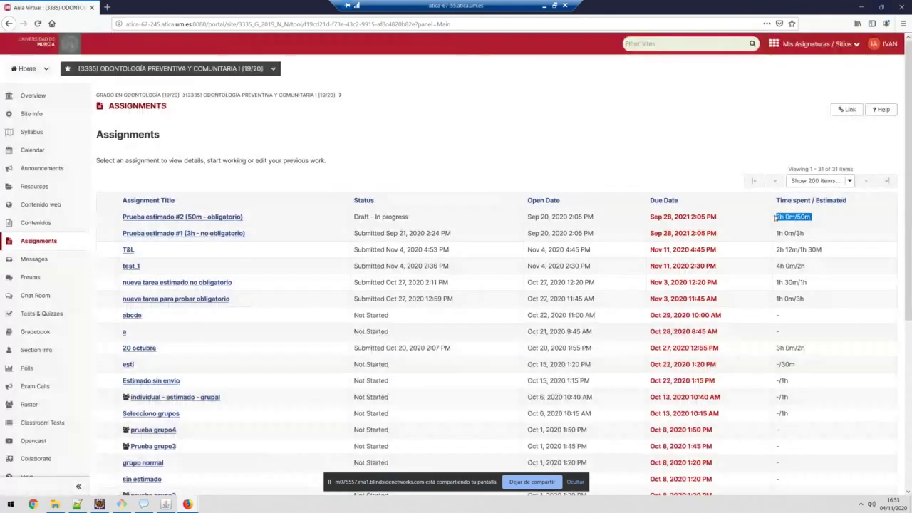
{"action": "left_click_drag", "start_coordinate": [824, 250], "coordinate": [775, 251]}
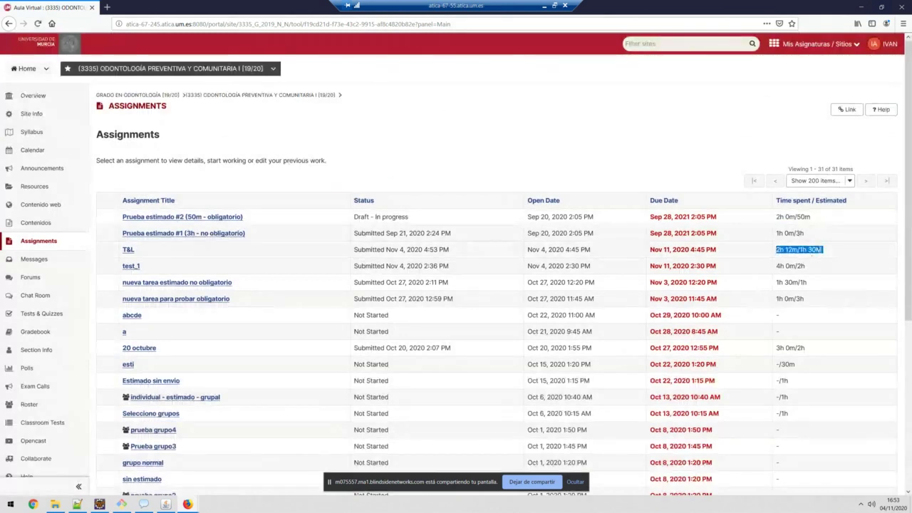
{"action": "key", "text": "alt+Tab"}
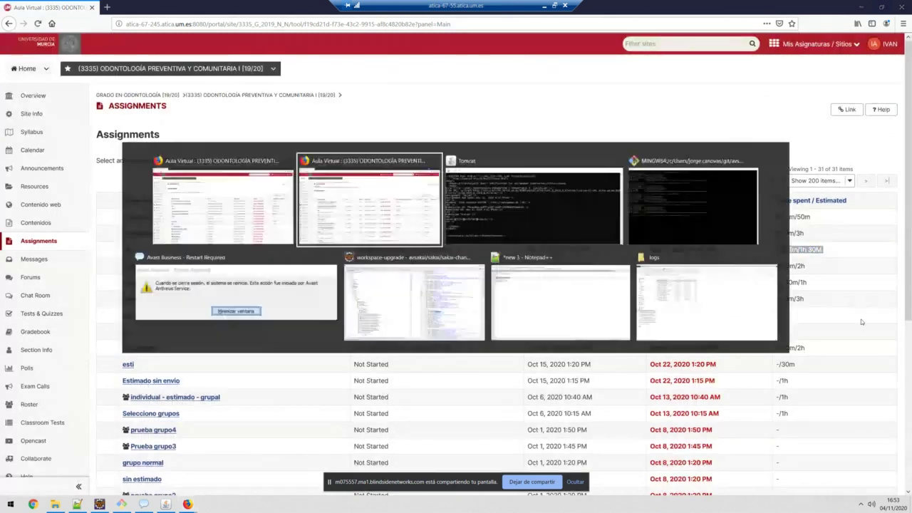
Step: Reload the instructor's list to show T&L averaging 2h 12m with 1/1 submitted
{"action": "left_click", "coordinate": [391, 192]}
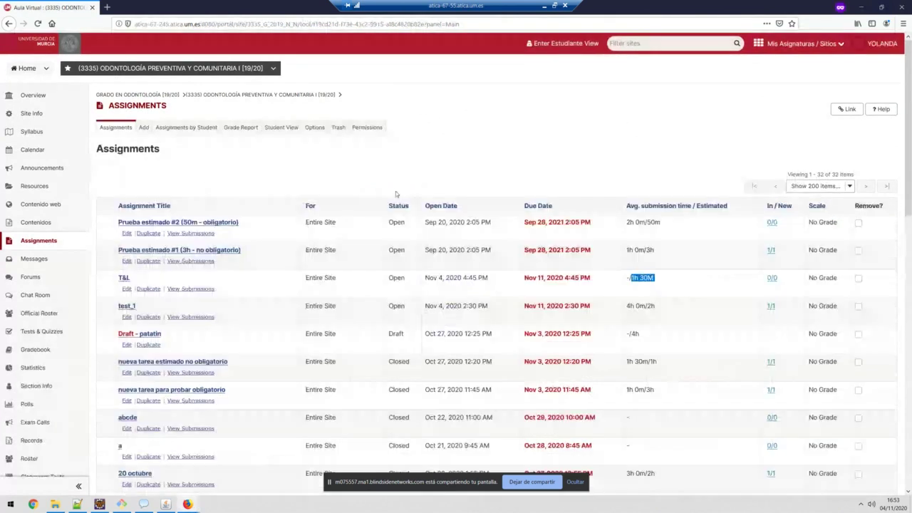
{"action": "left_click", "coordinate": [630, 206]}
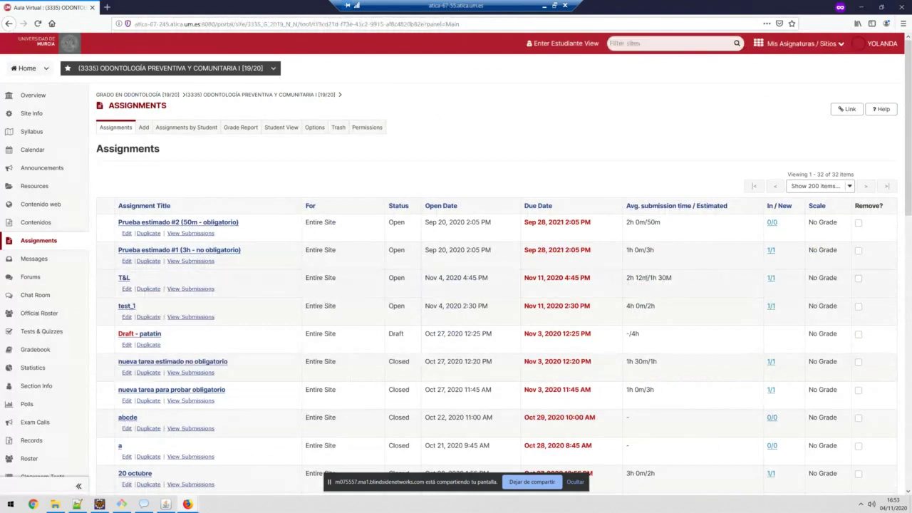
{"action": "left_click_drag", "start_coordinate": [647, 277], "coordinate": [626, 278]}
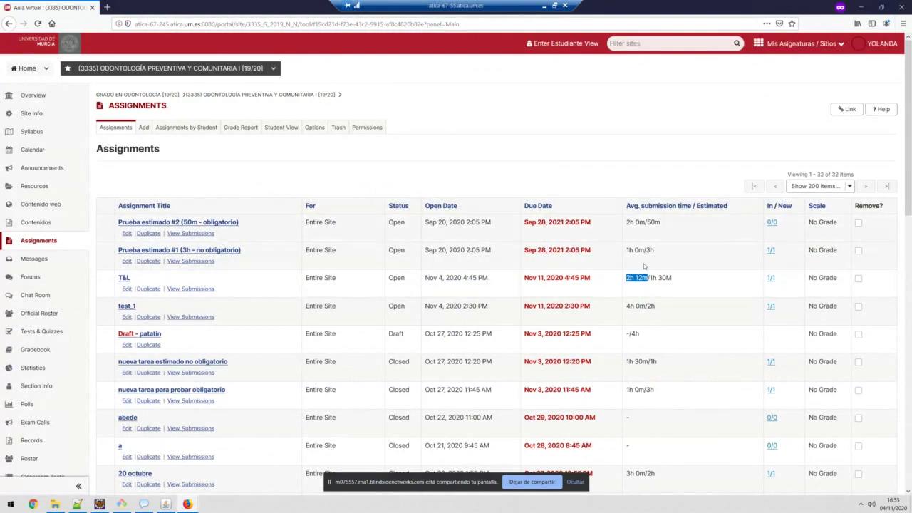
{"action": "left_click_drag", "start_coordinate": [778, 278], "coordinate": [766, 282]}
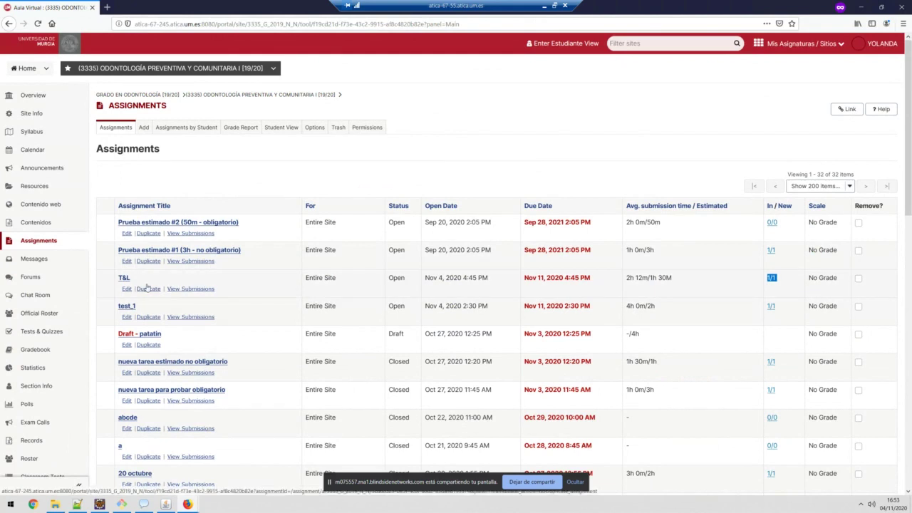
Step: Open T&L's details and expand its student view to review the 1h 30M estimate
{"action": "left_click", "coordinate": [123, 278]}
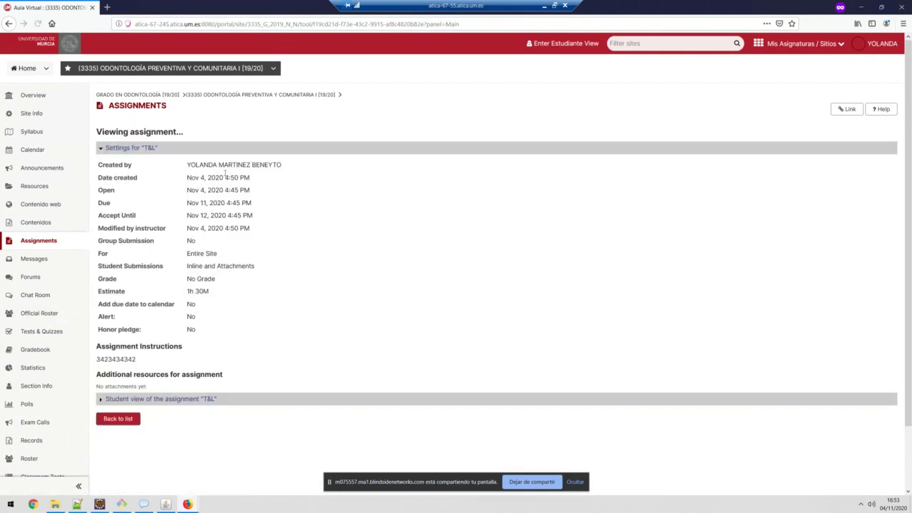
{"action": "left_click", "coordinate": [101, 400]}
{"action": "scroll", "coordinate": [222, 250], "scroll_direction": "down", "scroll_amount": 1}
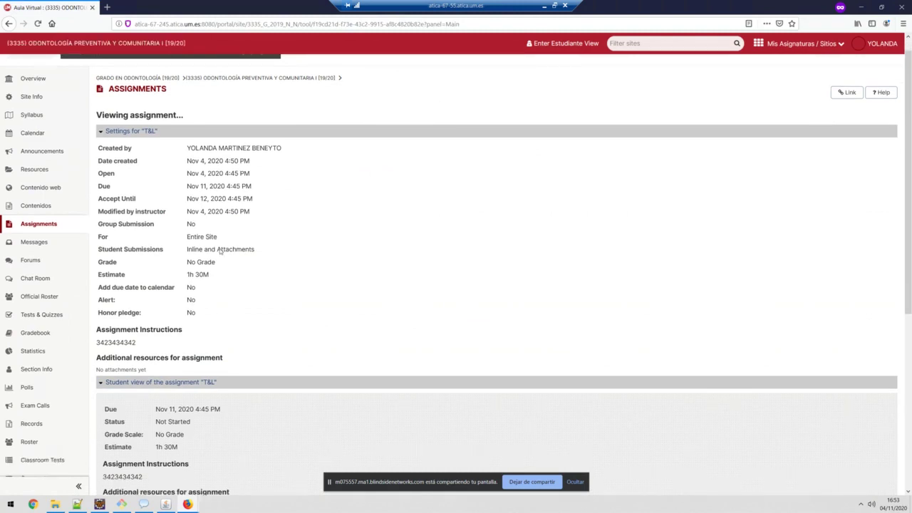
{"action": "scroll", "coordinate": [221, 250], "scroll_direction": "down", "scroll_amount": 2}
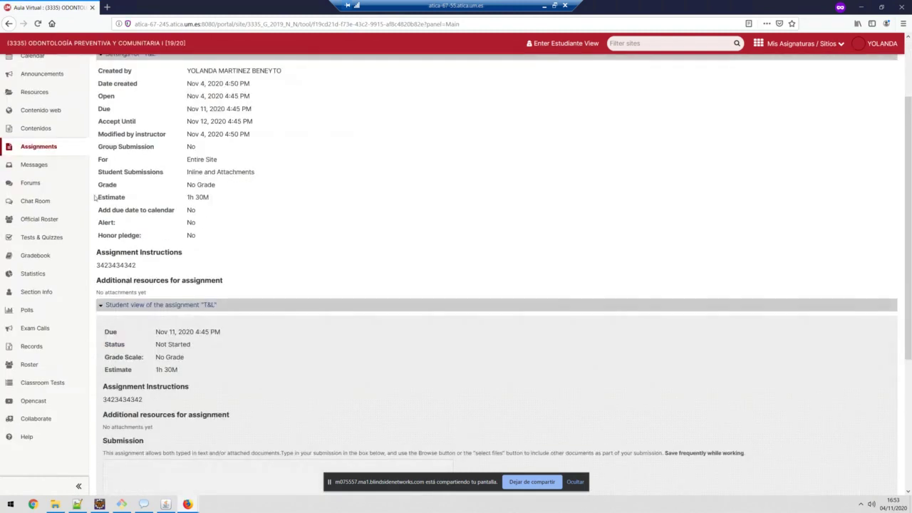
{"action": "left_click_drag", "start_coordinate": [94, 198], "coordinate": [237, 198]}
{"action": "scroll", "coordinate": [154, 339], "scroll_direction": "down", "scroll_amount": 1}
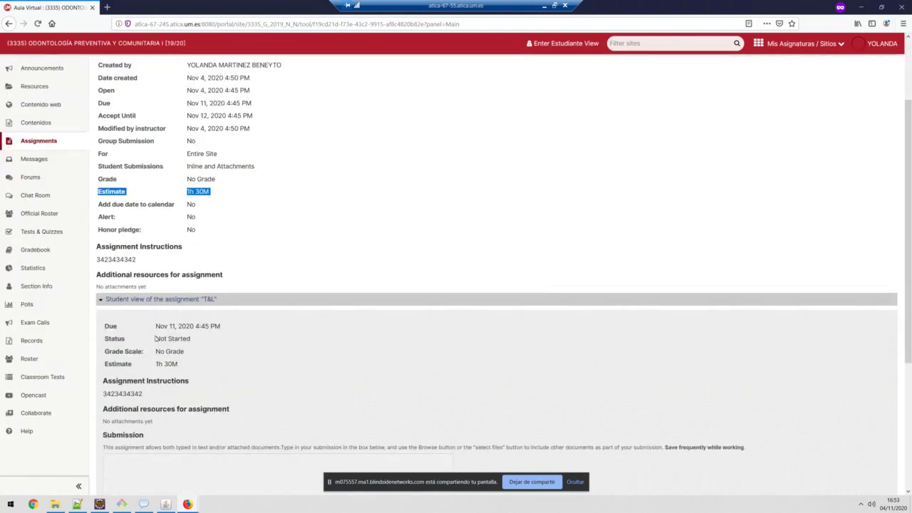
{"action": "scroll", "coordinate": [155, 338], "scroll_direction": "down", "scroll_amount": 2}
{"action": "left_click_drag", "start_coordinate": [109, 277], "coordinate": [186, 277]}
{"action": "scroll", "coordinate": [183, 281], "scroll_direction": "up", "scroll_amount": 5}
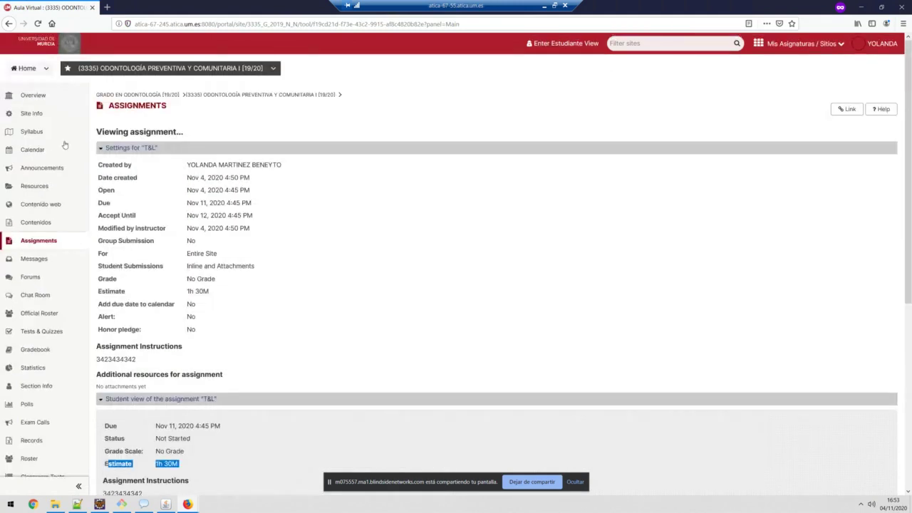
{"action": "left_click", "coordinate": [48, 242]}
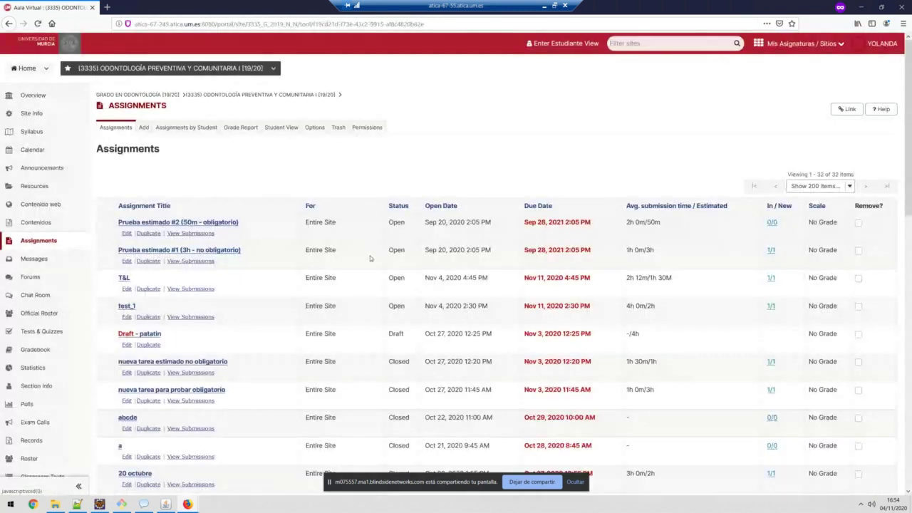
Step: Note T&L's time against its estimate and open its submissions list
{"action": "left_click_drag", "start_coordinate": [672, 280], "coordinate": [638, 279]}
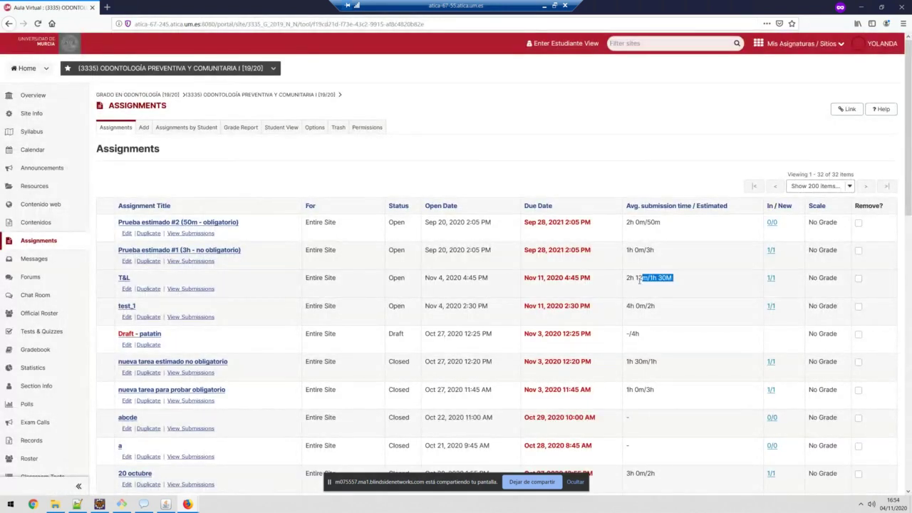
{"action": "left_click", "coordinate": [193, 289]}
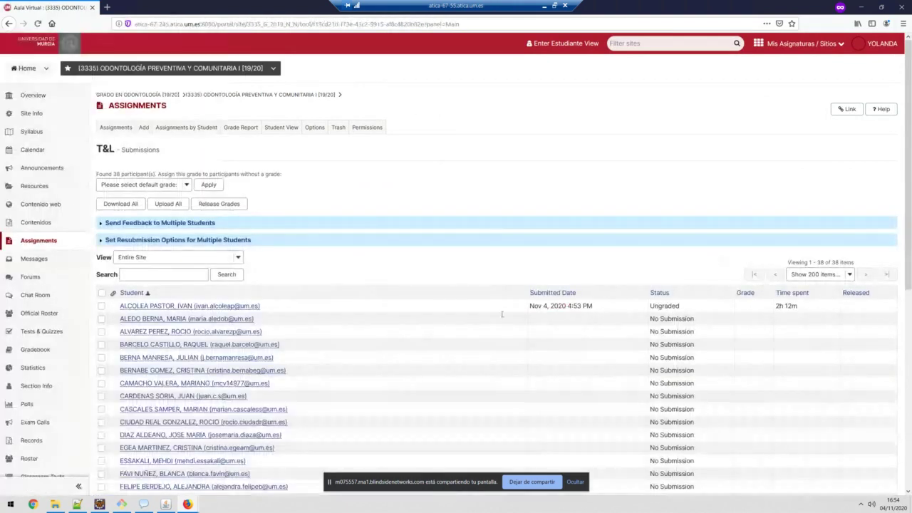
Step: Open the submitting student's grading page and check the 2h 12m total time spent
{"action": "left_click", "coordinate": [158, 306]}
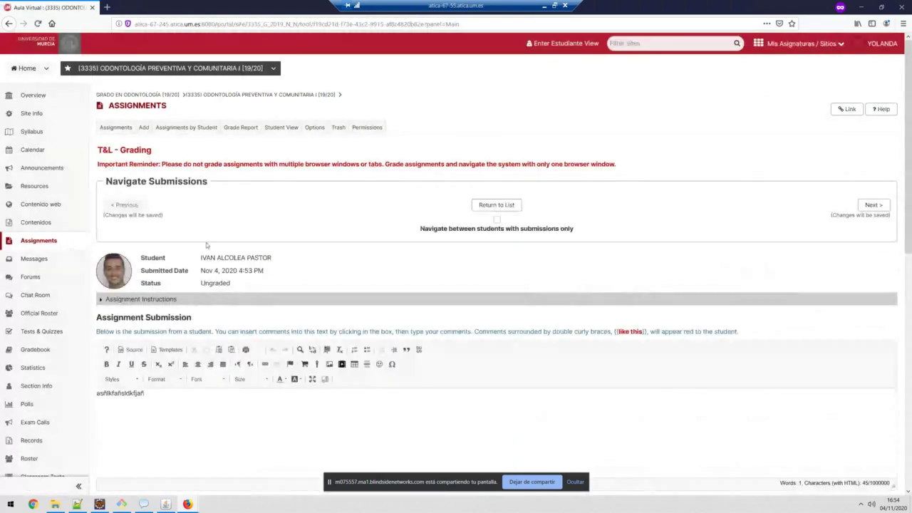
{"action": "scroll", "coordinate": [247, 294], "scroll_direction": "down", "scroll_amount": 1}
{"action": "scroll", "coordinate": [247, 294], "scroll_direction": "down", "scroll_amount": 6}
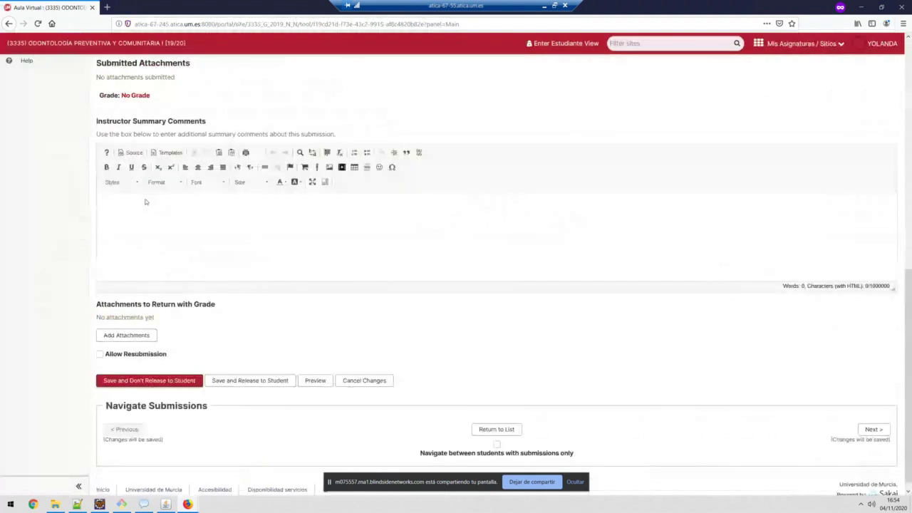
{"action": "scroll", "coordinate": [168, 252], "scroll_direction": "up", "scroll_amount": 2}
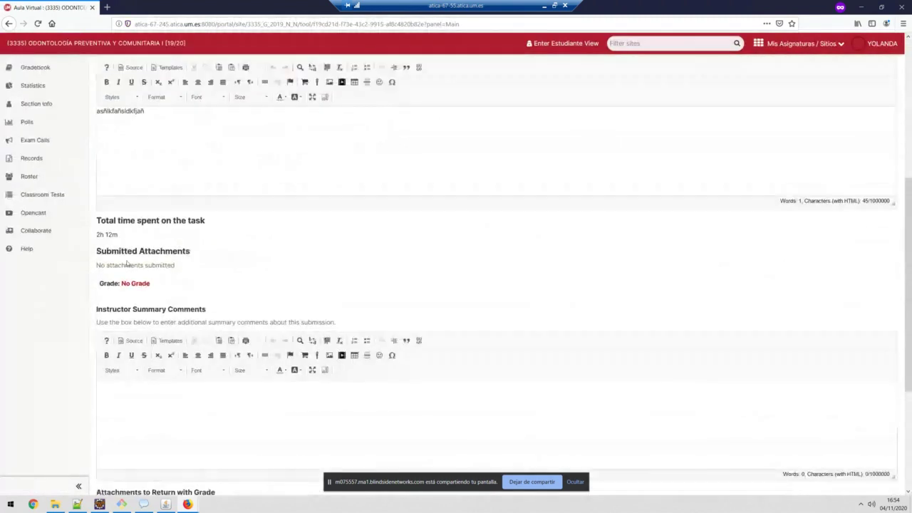
{"action": "left_click_drag", "start_coordinate": [119, 236], "coordinate": [97, 219]}
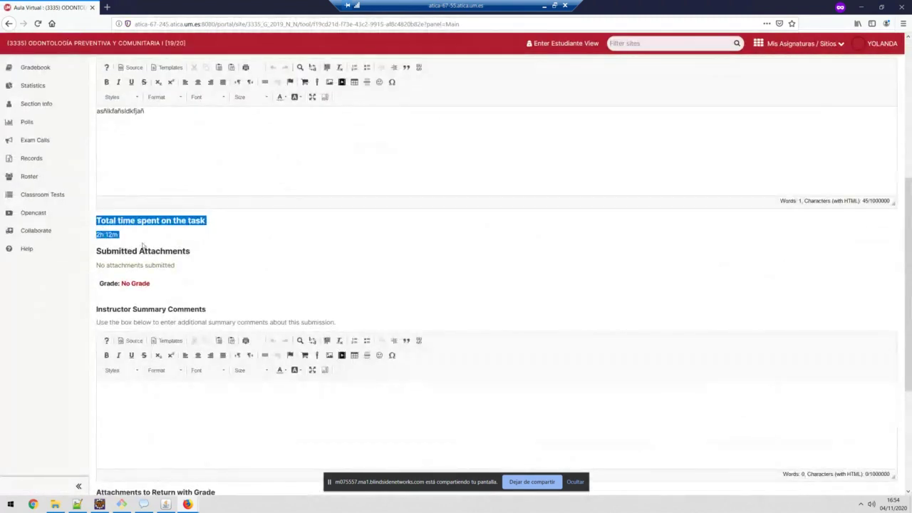
{"action": "scroll", "coordinate": [144, 245], "scroll_direction": "up", "scroll_amount": 2}
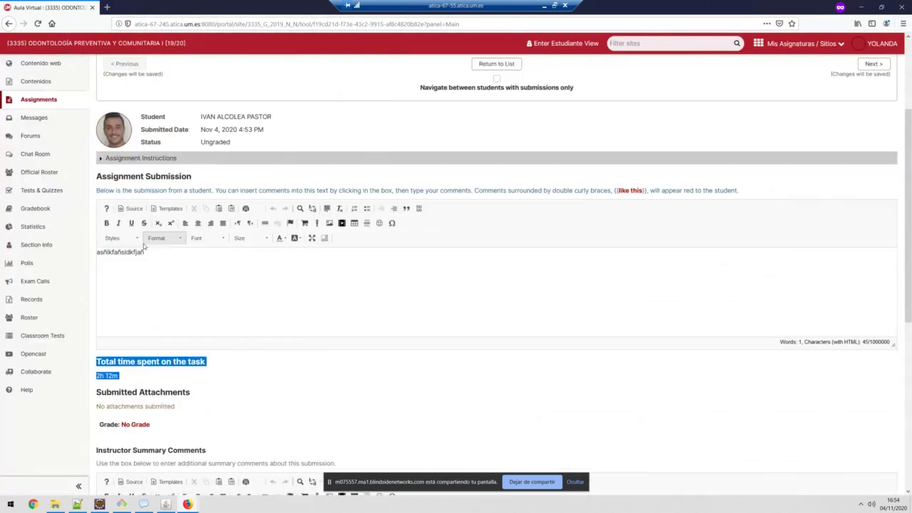
{"action": "scroll", "coordinate": [144, 246], "scroll_direction": "up", "scroll_amount": 2}
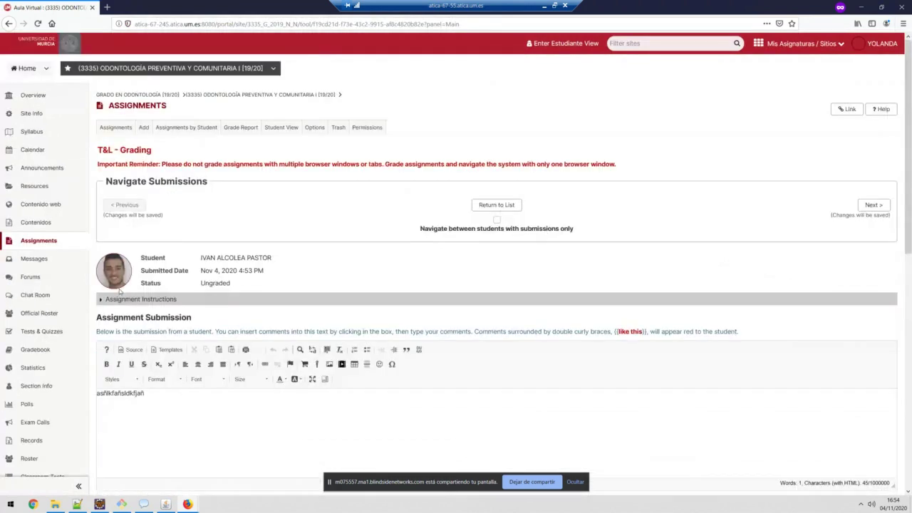
{"action": "scroll", "coordinate": [120, 290], "scroll_direction": "down", "scroll_amount": 2}
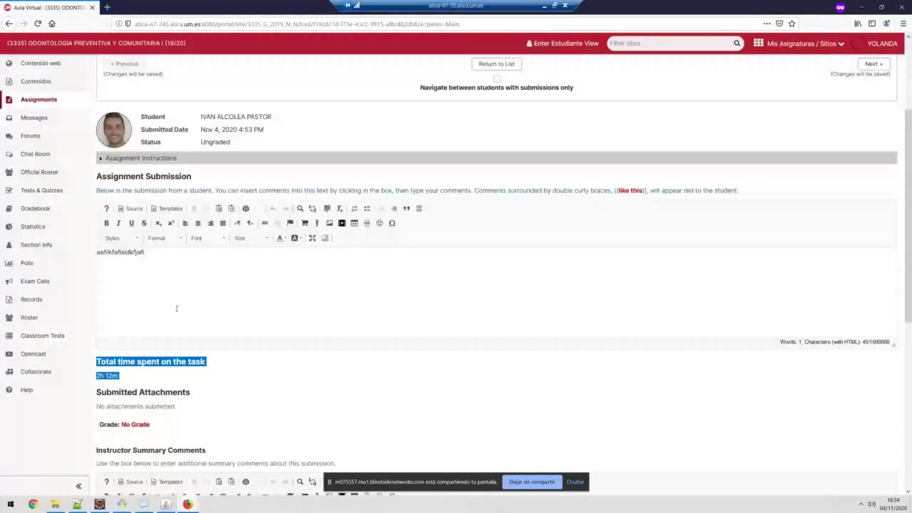
{"action": "scroll", "coordinate": [179, 274], "scroll_direction": "down", "scroll_amount": 5}
Step: Enter 42342342 as the instructor summary comment and review the grading page
{"action": "left_click", "coordinate": [207, 237]}
{"action": "type", "text": "42342342"}
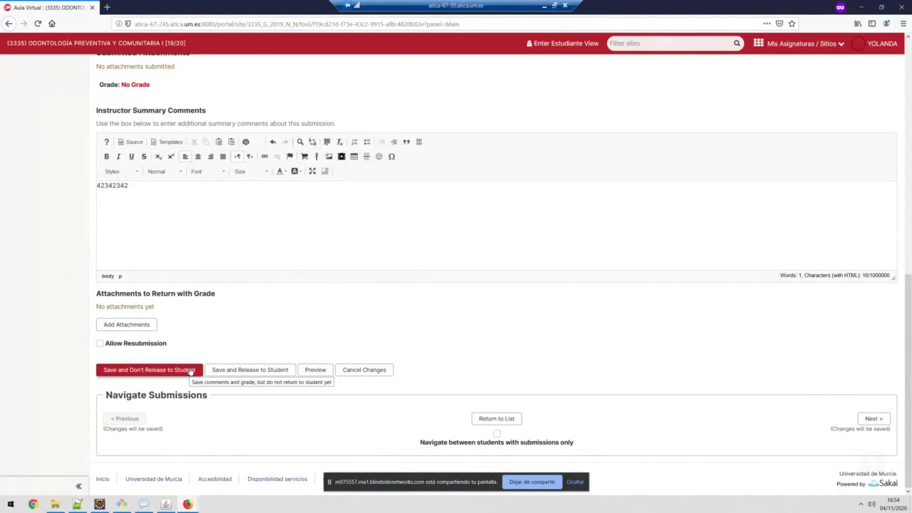
{"action": "scroll", "coordinate": [210, 246], "scroll_direction": "up", "scroll_amount": 2}
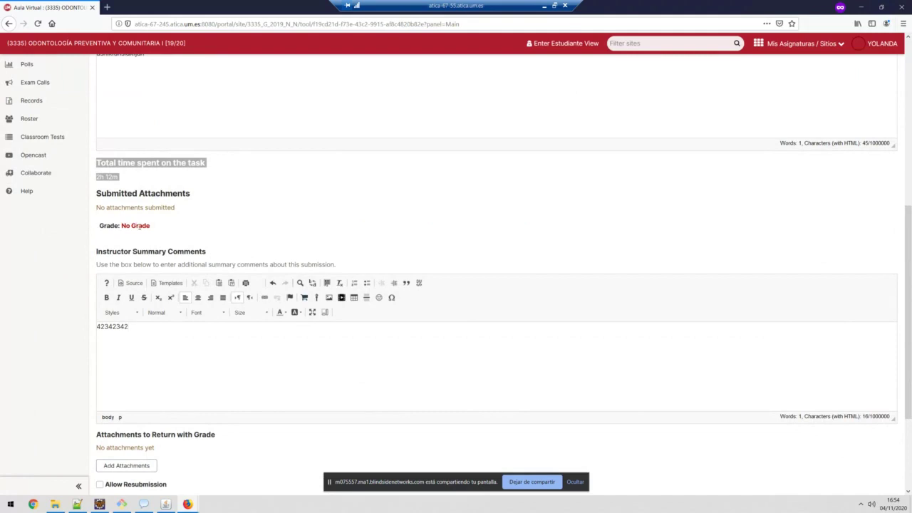
{"action": "scroll", "coordinate": [140, 226], "scroll_direction": "up", "scroll_amount": 2}
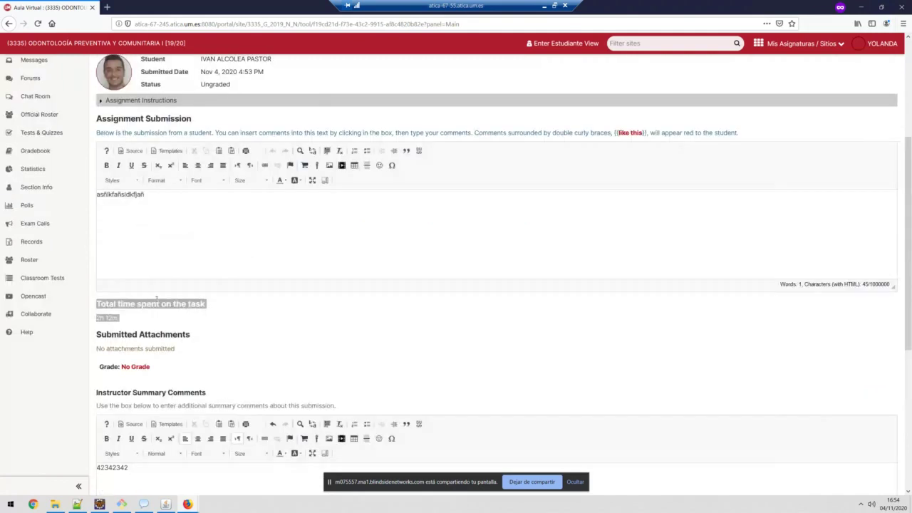
{"action": "scroll", "coordinate": [156, 300], "scroll_direction": "down", "scroll_amount": 4}
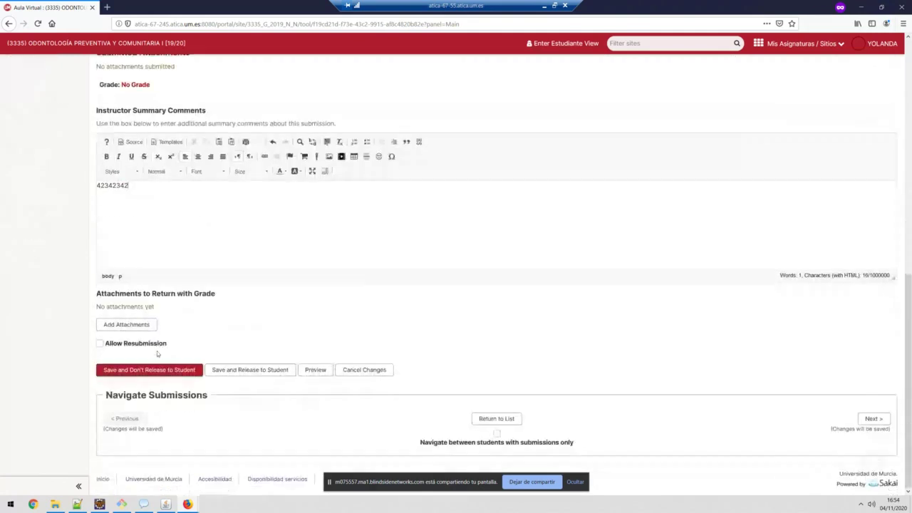
{"action": "scroll", "coordinate": [163, 223], "scroll_direction": "up", "scroll_amount": 1}
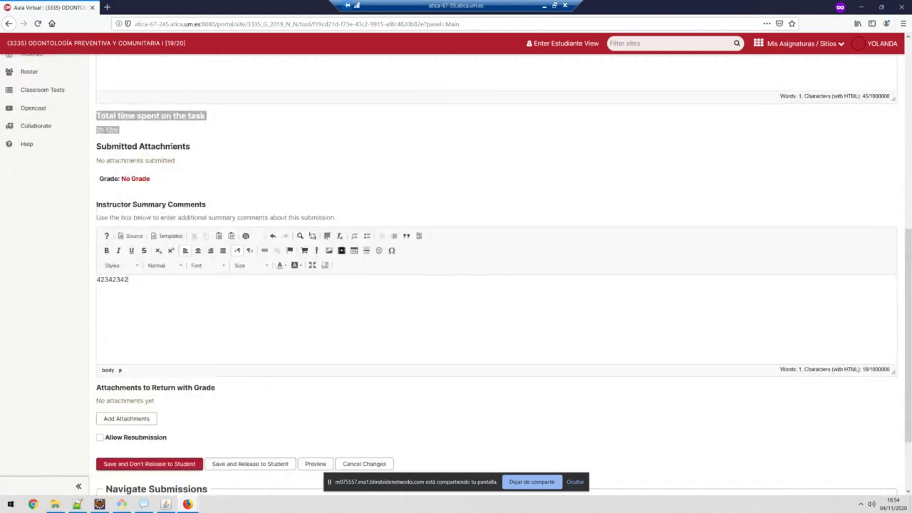
{"action": "scroll", "coordinate": [184, 208], "scroll_direction": "down", "scroll_amount": 1}
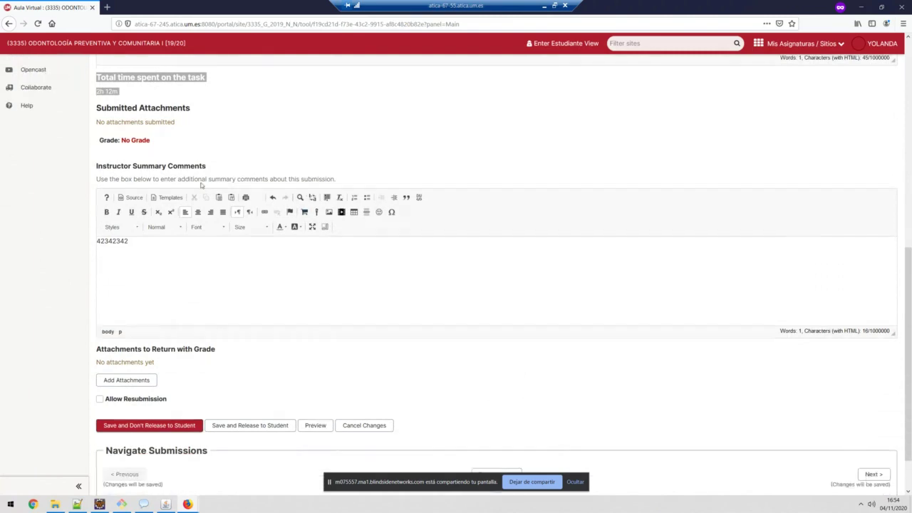
{"action": "scroll", "coordinate": [178, 142], "scroll_direction": "up", "scroll_amount": 1}
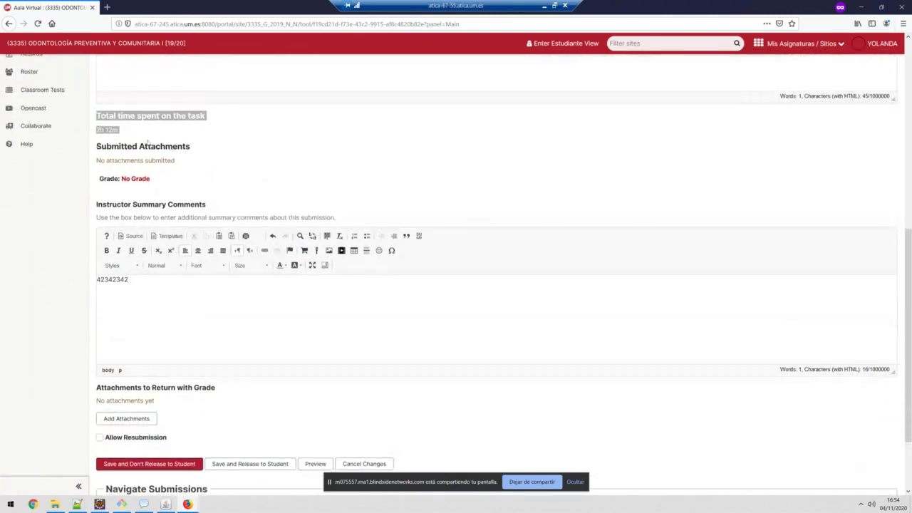
{"action": "left_click_drag", "start_coordinate": [148, 146], "coordinate": [162, 147]}
{"action": "scroll", "coordinate": [142, 172], "scroll_direction": "up", "scroll_amount": 2}
{"action": "scroll", "coordinate": [142, 172], "scroll_direction": "up", "scroll_amount": 7}
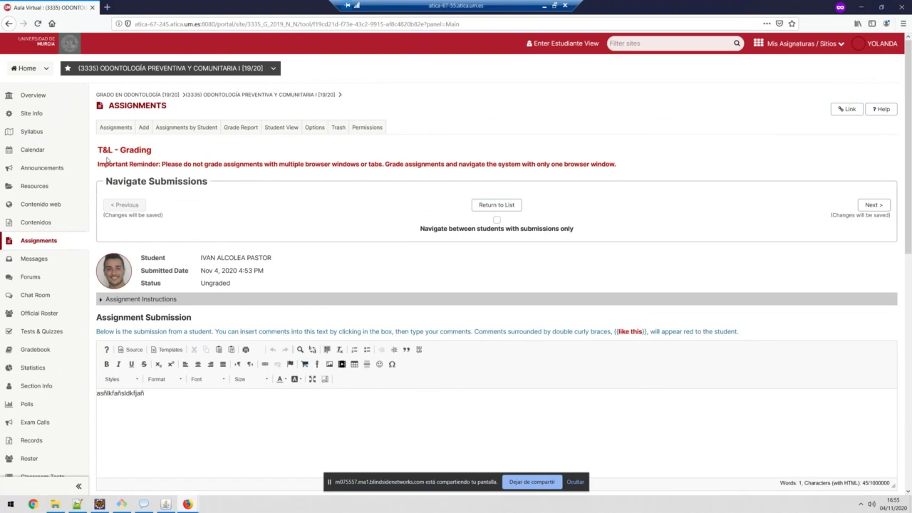
Step: Start a new assignment titled 't&L 2()' and fill in its instructions text
{"action": "left_click", "coordinate": [40, 241]}
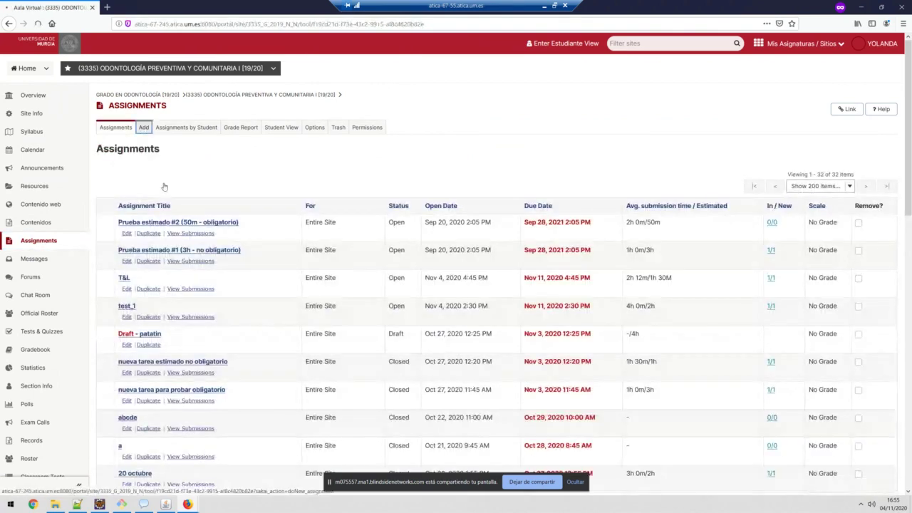
{"action": "left_click", "coordinate": [190, 191]}
{"action": "type", "text": "t&L"}
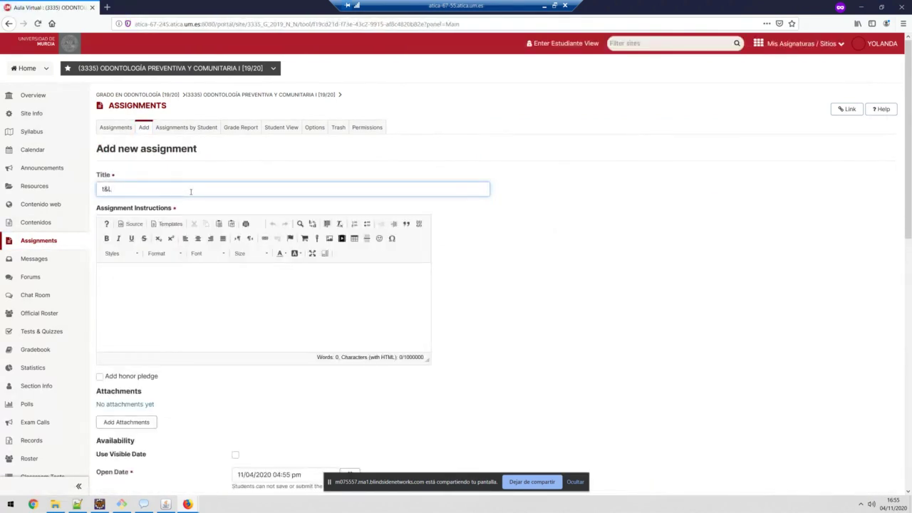
{"action": "type", "text": " 2()"}
{"action": "left_click", "coordinate": [169, 306]}
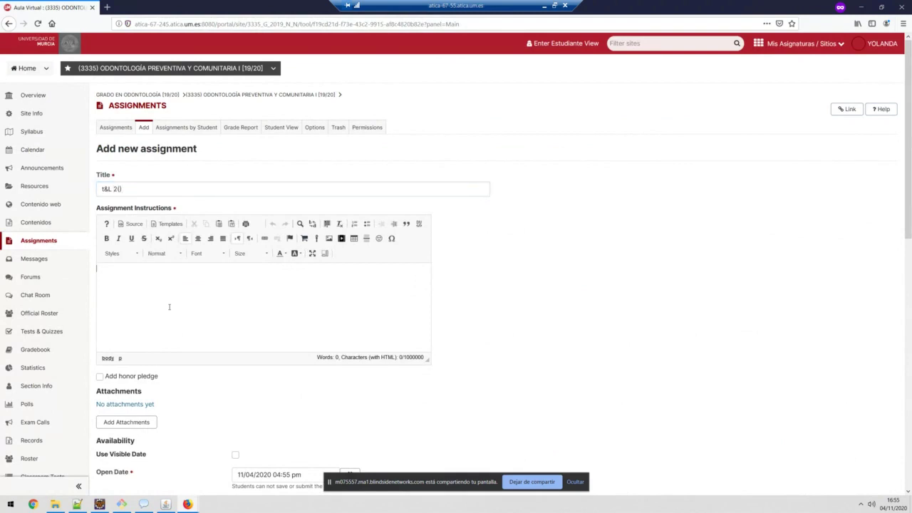
{"action": "type", "text": "lñksjflaksdjfñaskdf"}
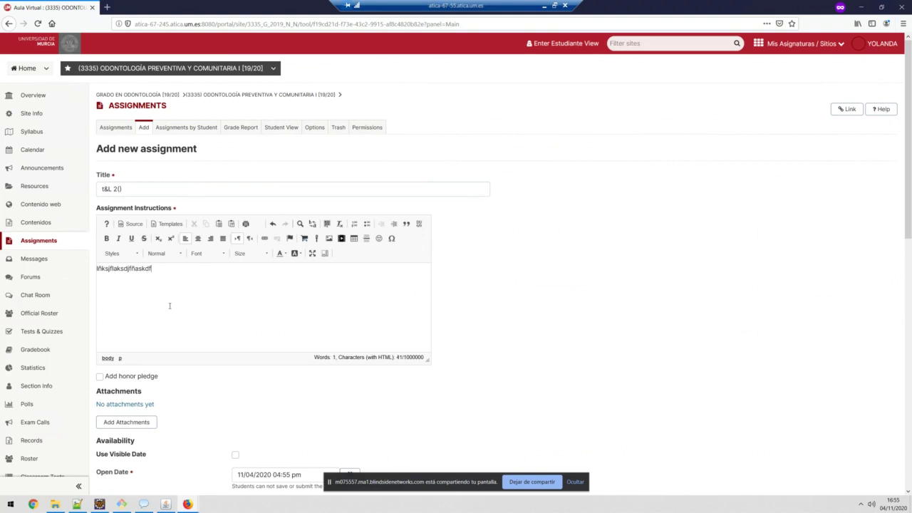
Step: Require a mandatory estimated time of 23h for the assignment
{"action": "scroll", "coordinate": [154, 296], "scroll_direction": "down", "scroll_amount": 3}
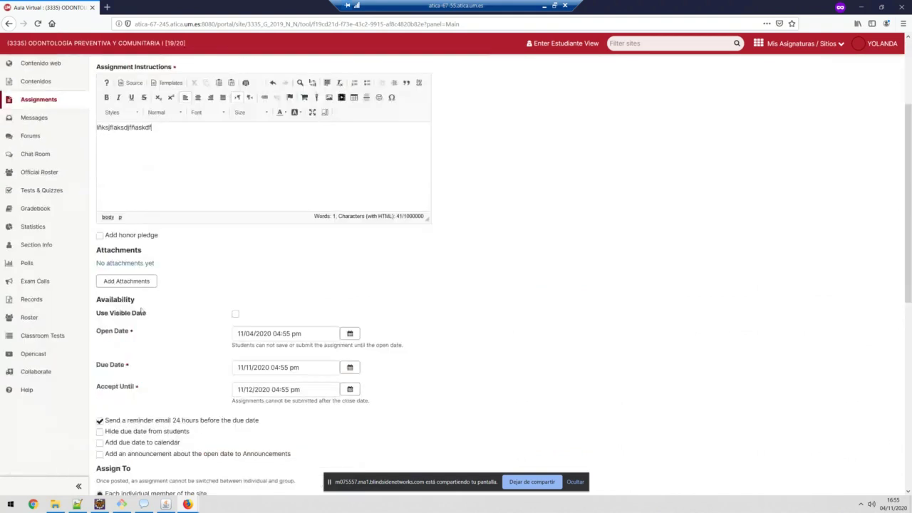
{"action": "scroll", "coordinate": [145, 391], "scroll_direction": "down", "scroll_amount": 3}
{"action": "scroll", "coordinate": [146, 393], "scroll_direction": "down", "scroll_amount": 1}
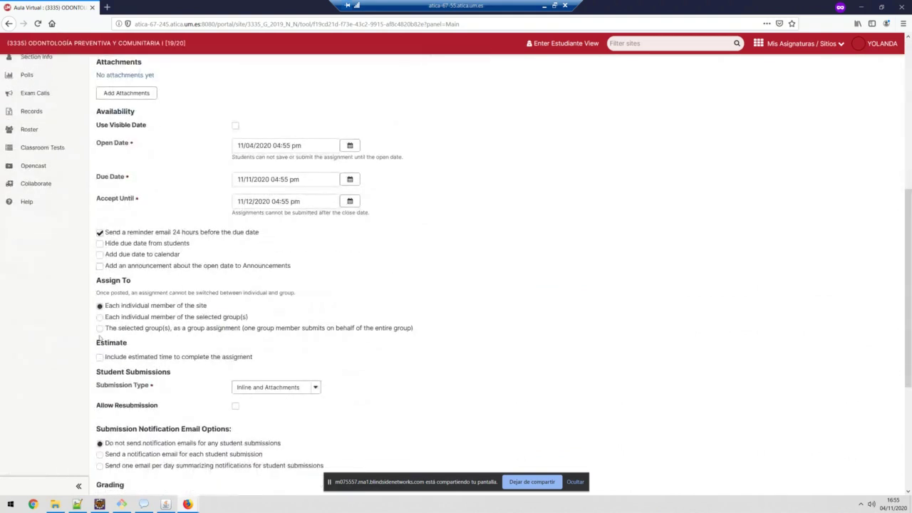
{"action": "left_click", "coordinate": [99, 357]}
{"action": "left_click", "coordinate": [99, 368]}
{"action": "left_click", "coordinate": [310, 386]}
{"action": "type", "text": "23"}
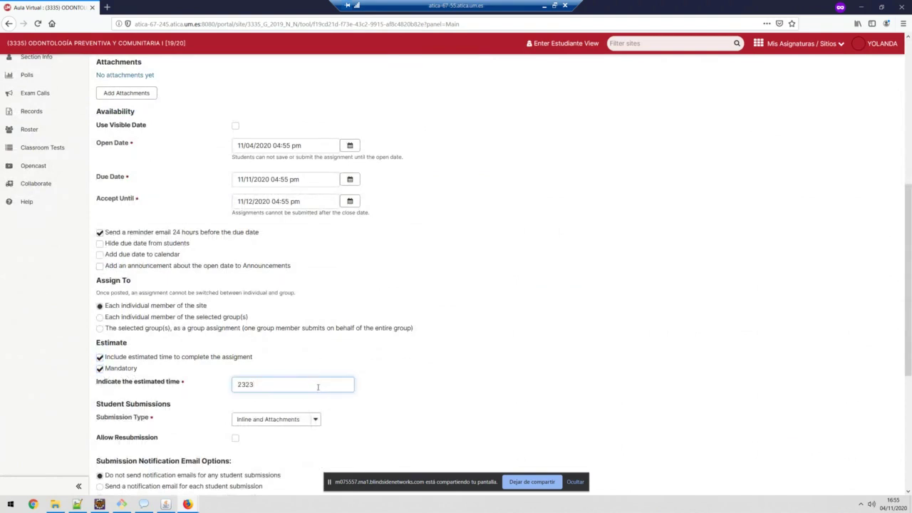
{"action": "type", "text": "h"}
{"action": "left_click", "coordinate": [418, 367]}
{"action": "scroll", "coordinate": [421, 368], "scroll_direction": "down", "scroll_amount": 1}
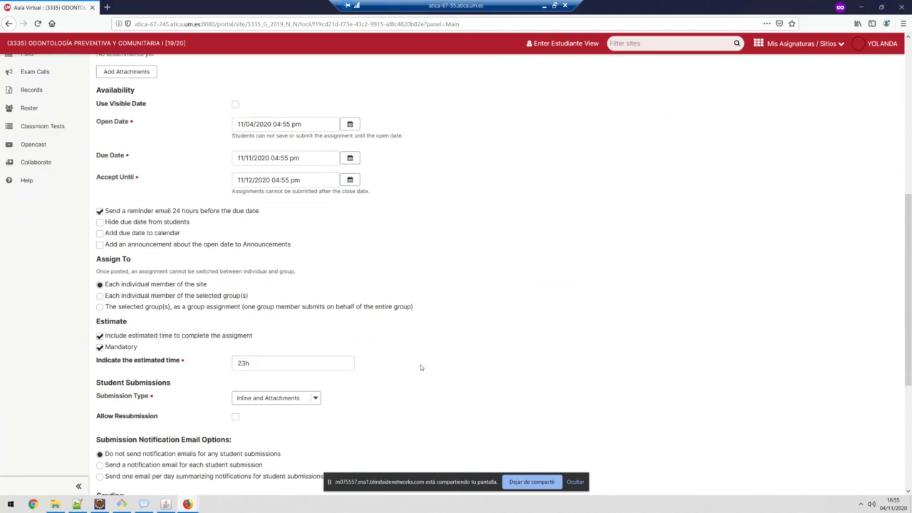
{"action": "scroll", "coordinate": [420, 367], "scroll_direction": "down", "scroll_amount": 3}
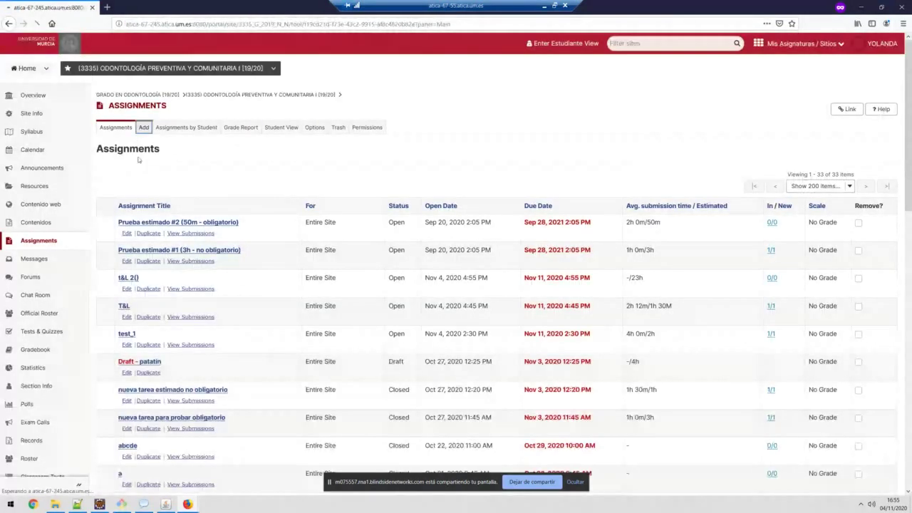
Step: Begin another assignment set as a group assignment, then cancel it without posting
{"action": "left_click", "coordinate": [143, 127]}
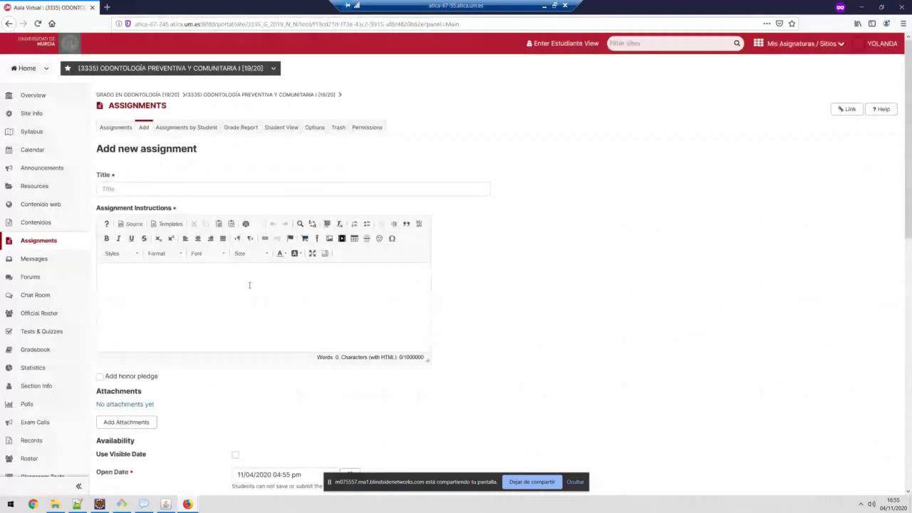
{"action": "scroll", "coordinate": [250, 285], "scroll_direction": "down", "scroll_amount": 1}
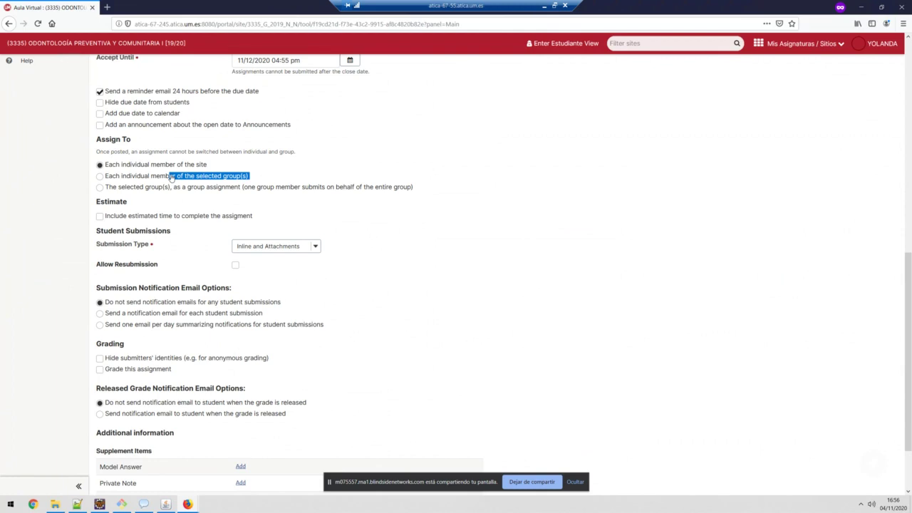
{"action": "left_click", "coordinate": [396, 182]}
{"action": "left_click", "coordinate": [118, 186]}
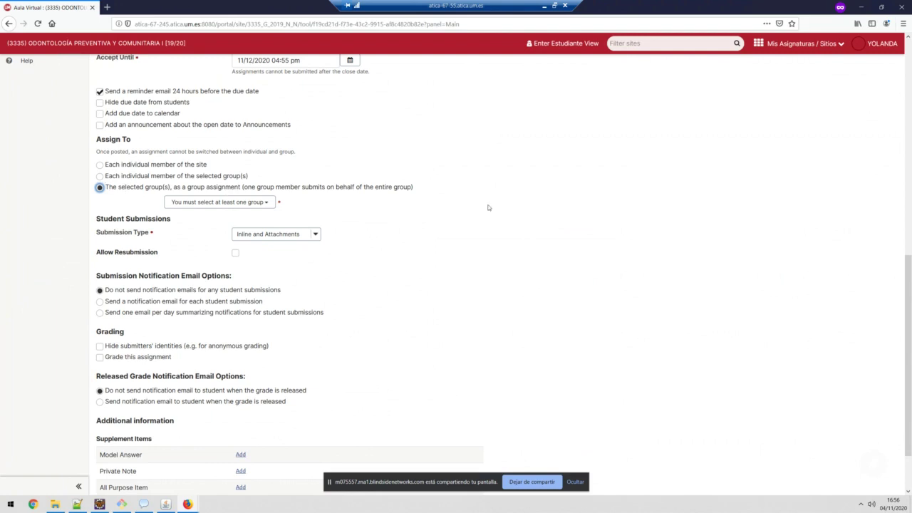
{"action": "scroll", "coordinate": [496, 220], "scroll_direction": "down", "scroll_amount": 1}
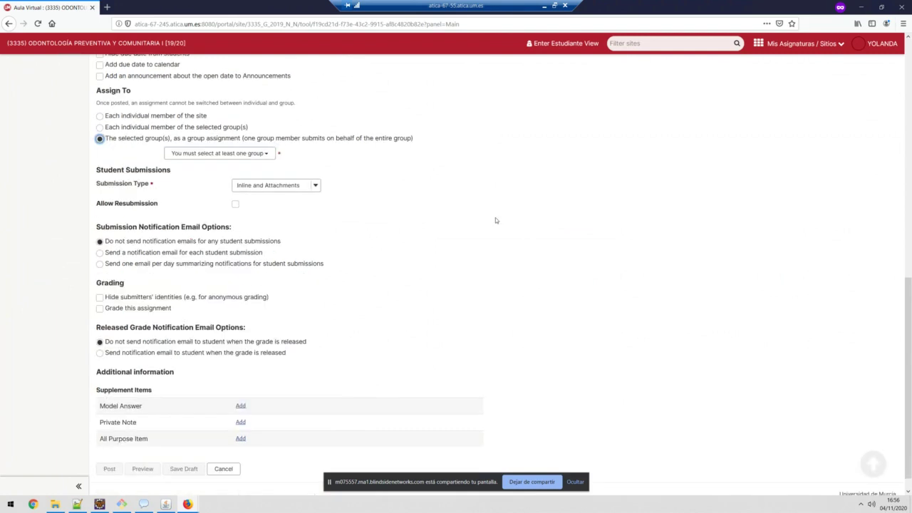
{"action": "scroll", "coordinate": [496, 221], "scroll_direction": "down", "scroll_amount": 1}
{"action": "left_click", "coordinate": [223, 449]}
Step: As the student, submit t&L 2() with 33m time spent, then return to the instructor window
{"action": "key", "text": "alt+Tab"}
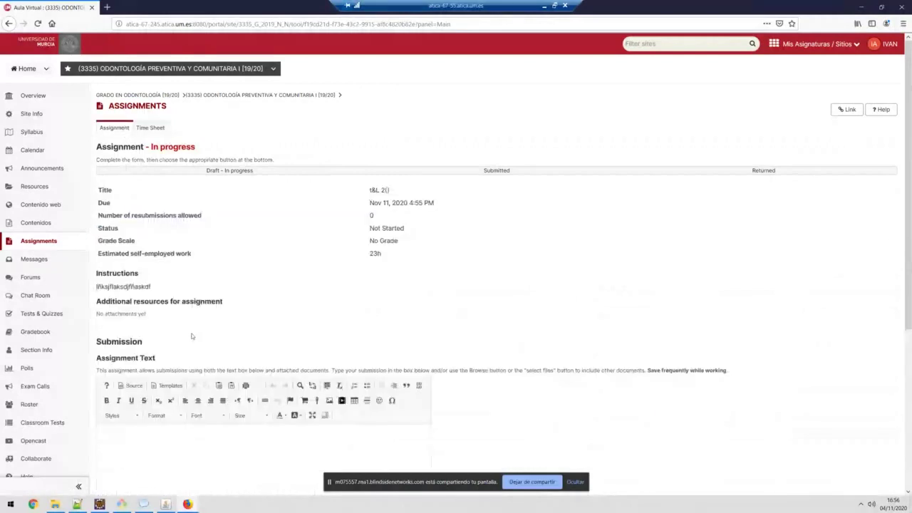
{"action": "scroll", "coordinate": [211, 300], "scroll_direction": "down", "scroll_amount": 2}
{"action": "left_click", "coordinate": [356, 419]}
{"action": "type", "text": "33m"}
{"action": "left_click", "coordinate": [483, 427]}
{"action": "scroll", "coordinate": [483, 427], "scroll_direction": "down", "scroll_amount": 2}
{"action": "left_click", "coordinate": [115, 437]}
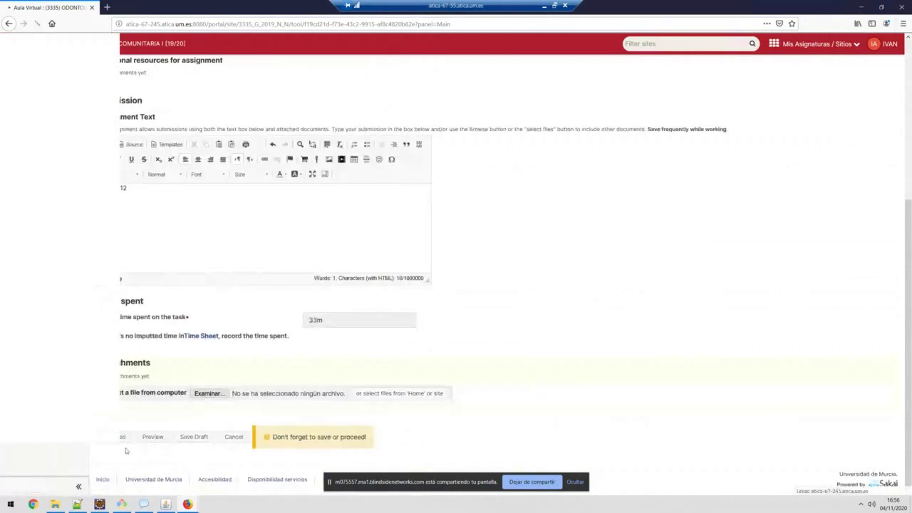
{"action": "left_click", "coordinate": [114, 333]}
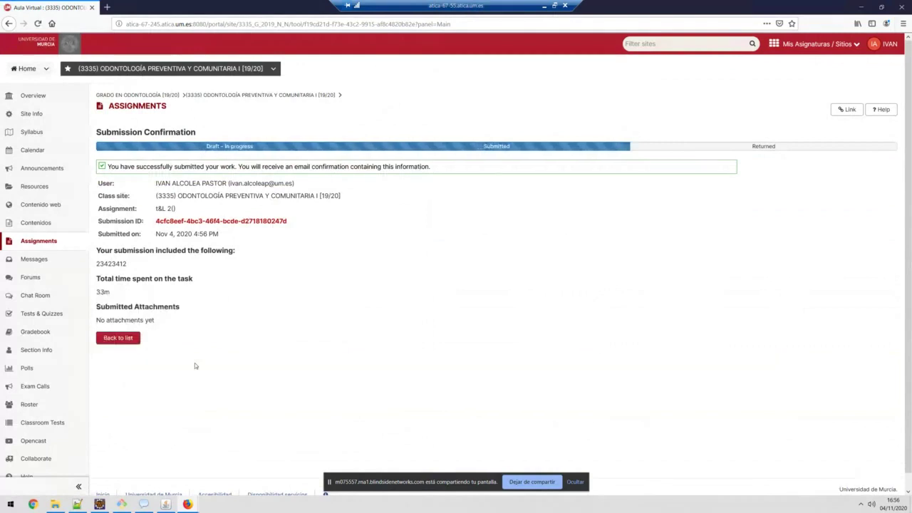
{"action": "key", "text": "alt+Tab"}
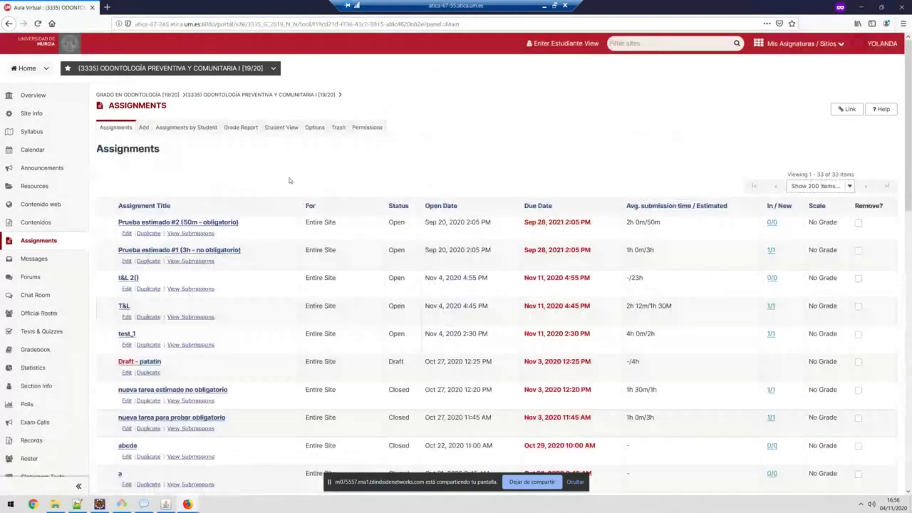
Step: Open the student's t&L 2() submission for grading and review its 33m time spent
{"action": "left_click", "coordinate": [196, 288]}
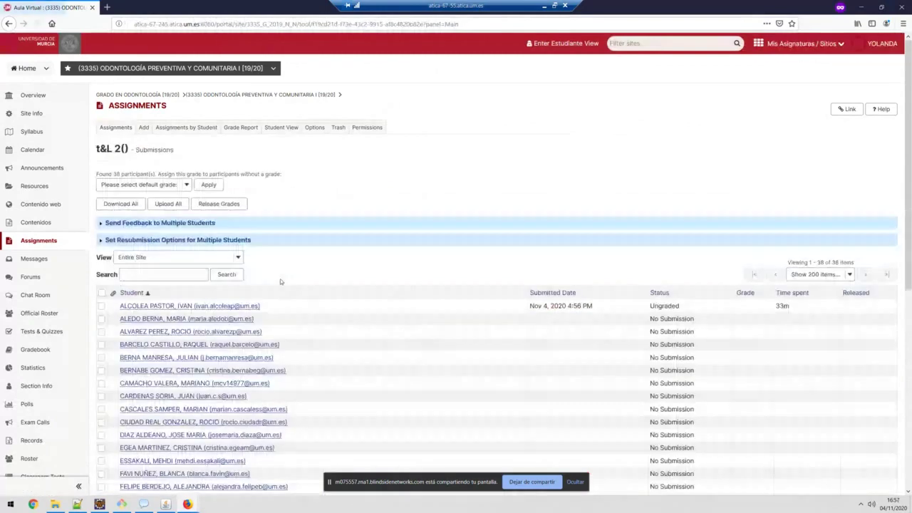
{"action": "left_click", "coordinate": [158, 307]}
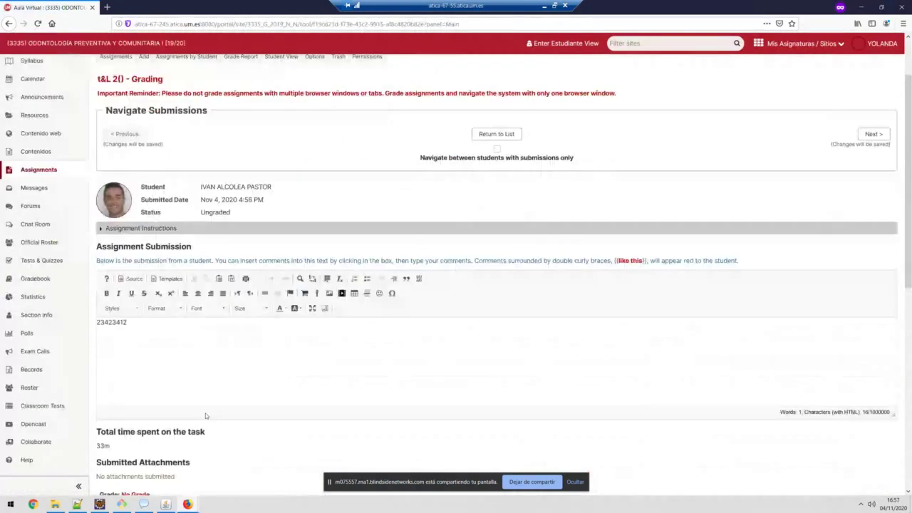
{"action": "scroll", "coordinate": [185, 320], "scroll_direction": "down", "scroll_amount": 5}
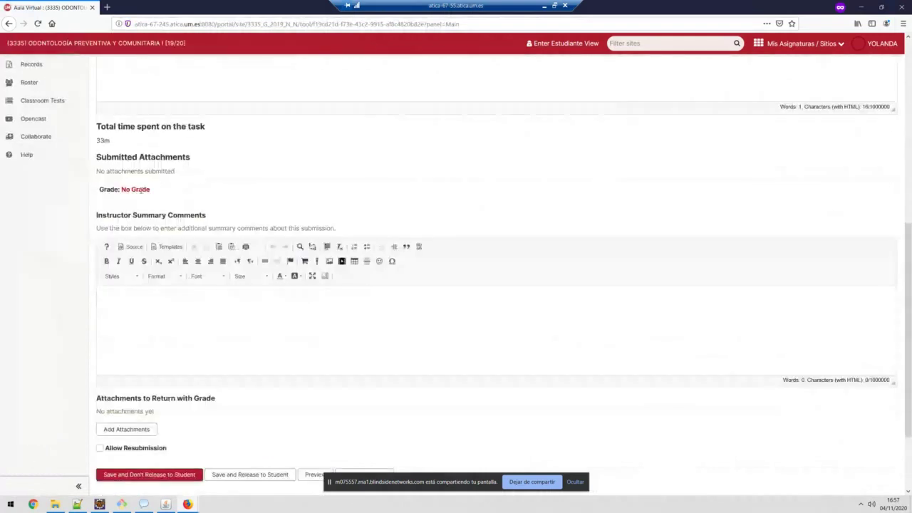
{"action": "left_click", "coordinate": [197, 316]}
{"action": "scroll", "coordinate": [229, 424], "scroll_direction": "down", "scroll_amount": 1}
{"action": "scroll", "coordinate": [229, 424], "scroll_direction": "down", "scroll_amount": 1}
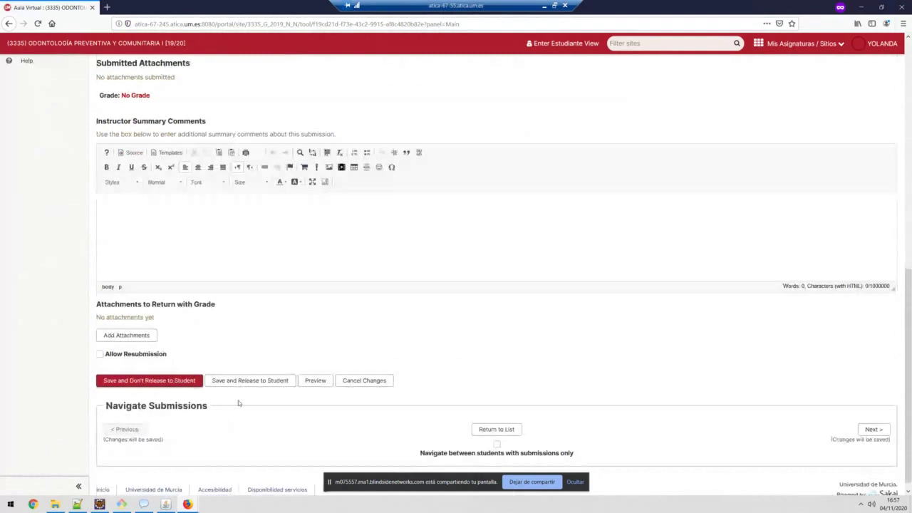
{"action": "scroll", "coordinate": [229, 396], "scroll_direction": "up", "scroll_amount": 1}
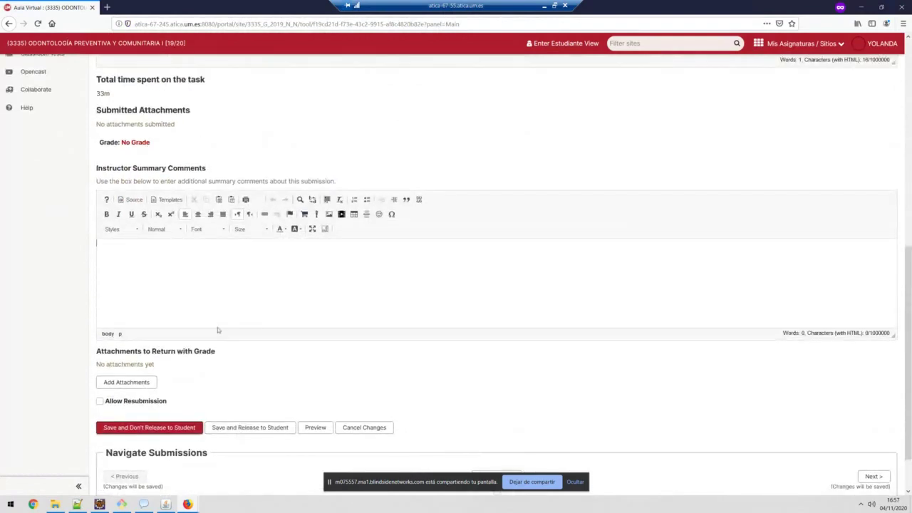
Step: Return to the Assignments tool
{"action": "key", "text": "alt+Tab"}
{"action": "key", "text": "alt+Tab"}
{"action": "scroll", "coordinate": [192, 218], "scroll_direction": "up", "scroll_amount": 5}
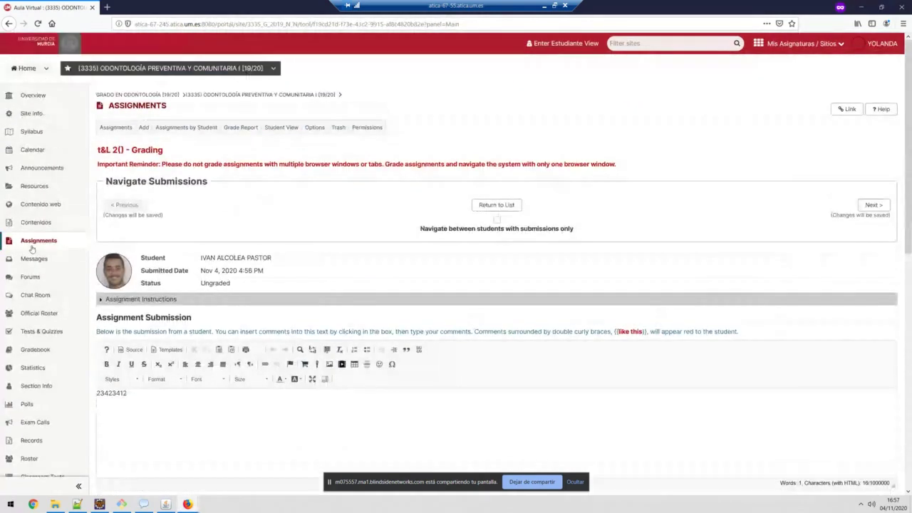
{"action": "left_click", "coordinate": [32, 242]}
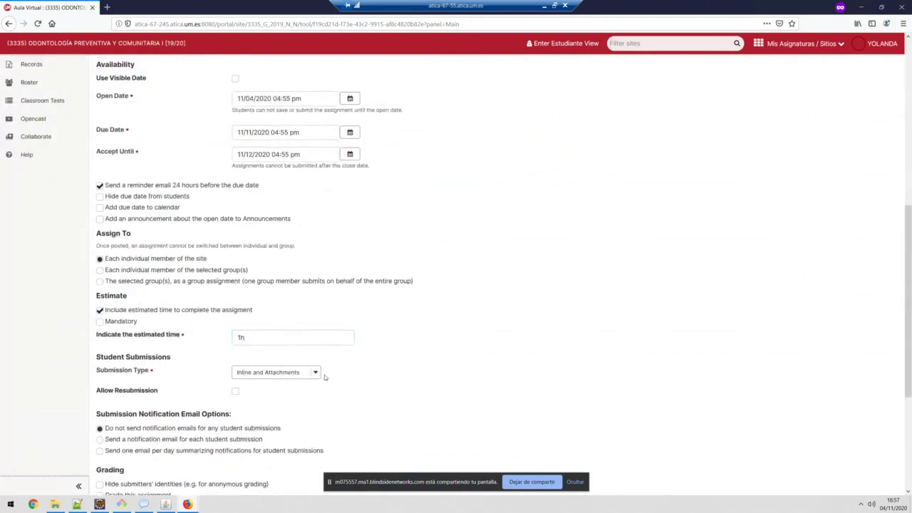
Step: Grade '3rd' out of 5 points, post it, and switch to the student window
{"action": "scroll", "coordinate": [357, 378], "scroll_direction": "down", "scroll_amount": 1}
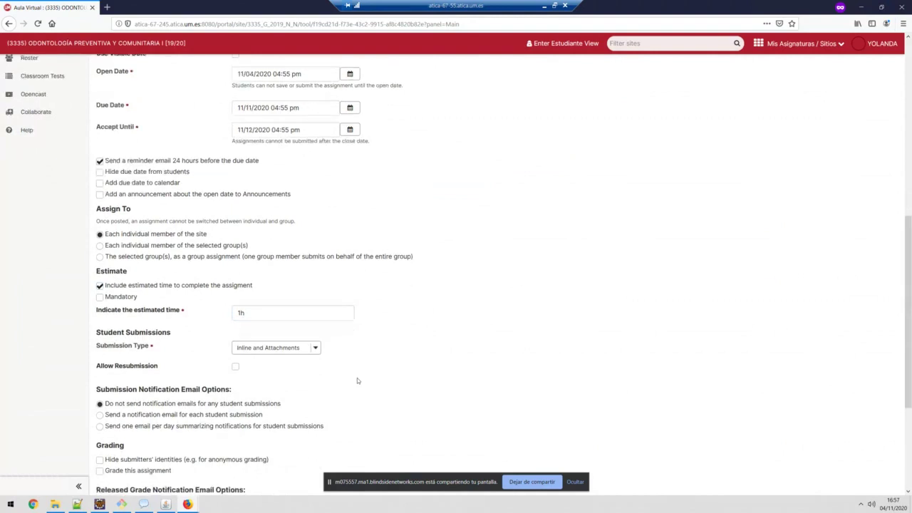
{"action": "scroll", "coordinate": [358, 380], "scroll_direction": "down", "scroll_amount": 5}
{"action": "left_click", "coordinate": [106, 306]}
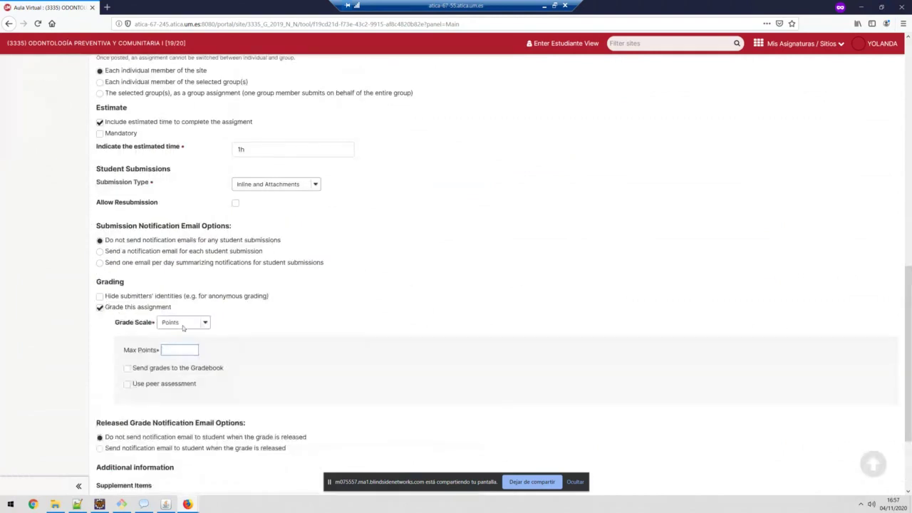
{"action": "type", "text": "5"}
{"action": "scroll", "coordinate": [345, 361], "scroll_direction": "down", "scroll_amount": 3}
{"action": "scroll", "coordinate": [268, 405], "scroll_direction": "down", "scroll_amount": 1}
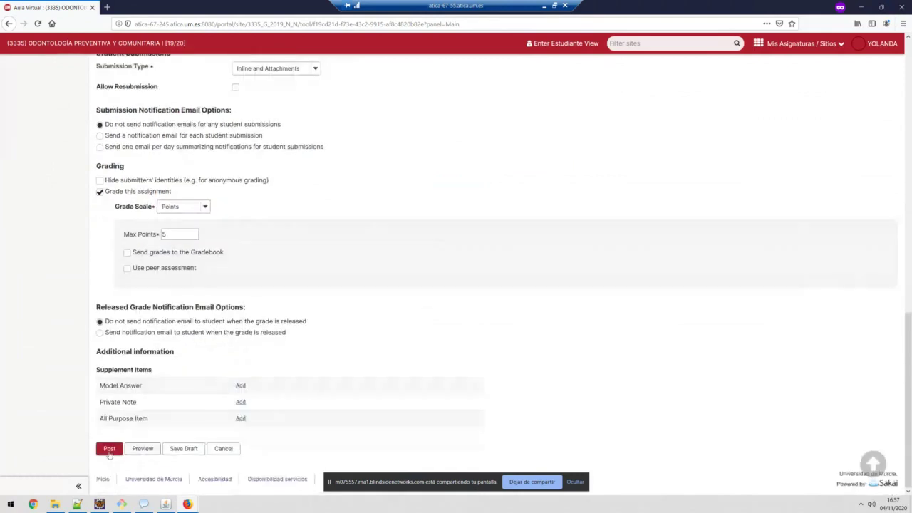
{"action": "left_click", "coordinate": [109, 449]}
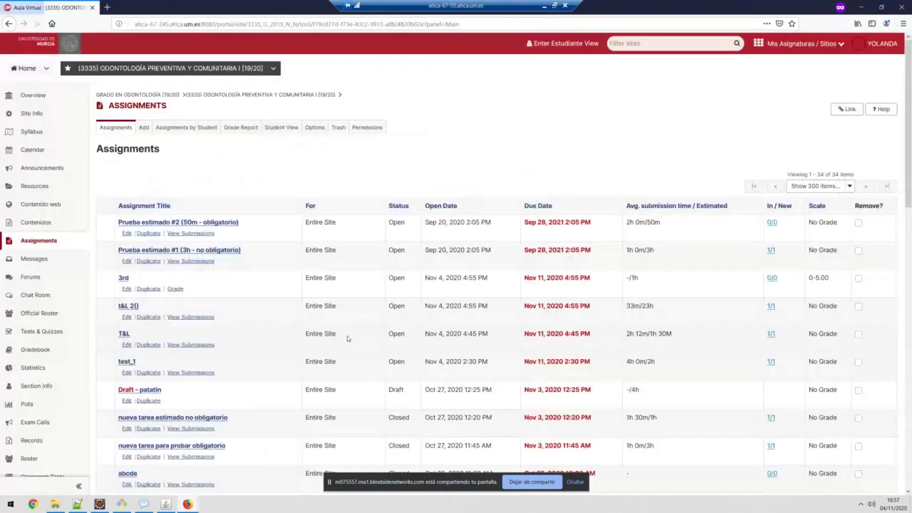
{"action": "key", "text": "alt+Tab"}
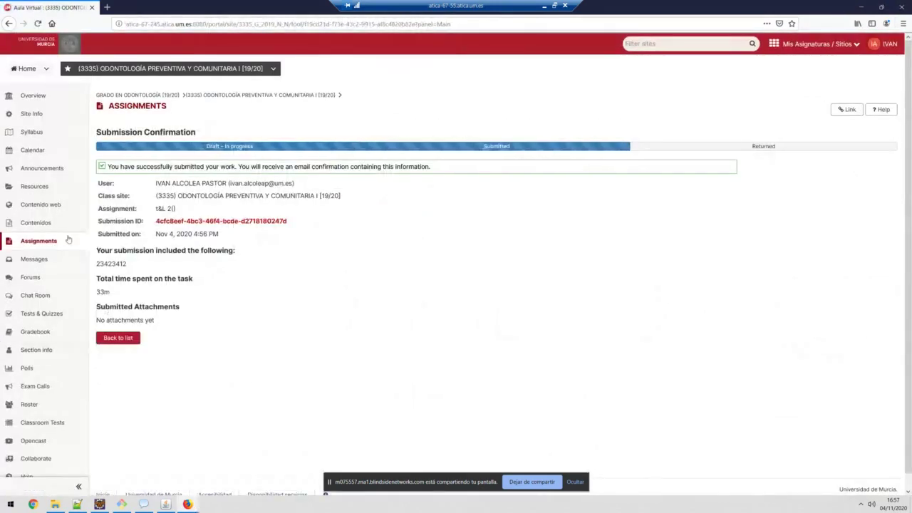
Step: As the student, submit '3rd' with text 345345345 and 3h time spent
{"action": "left_click", "coordinate": [44, 240]}
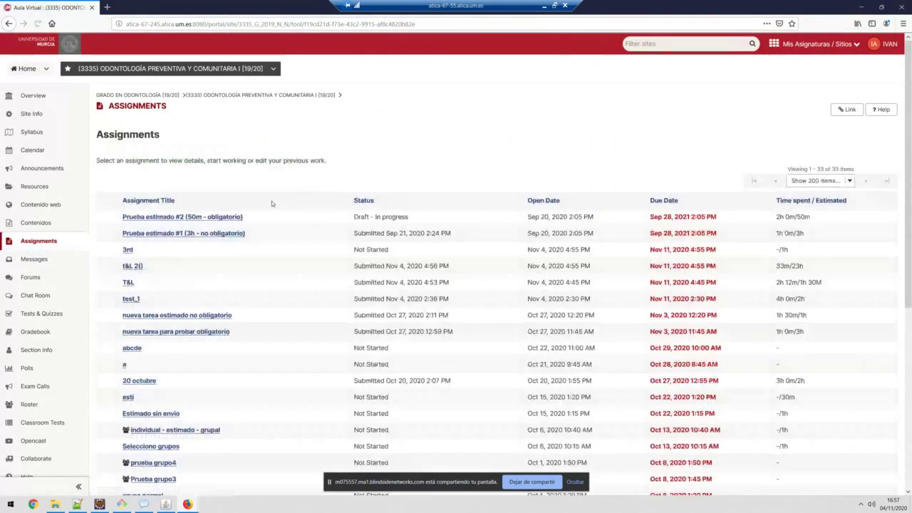
{"action": "left_click", "coordinate": [132, 251]}
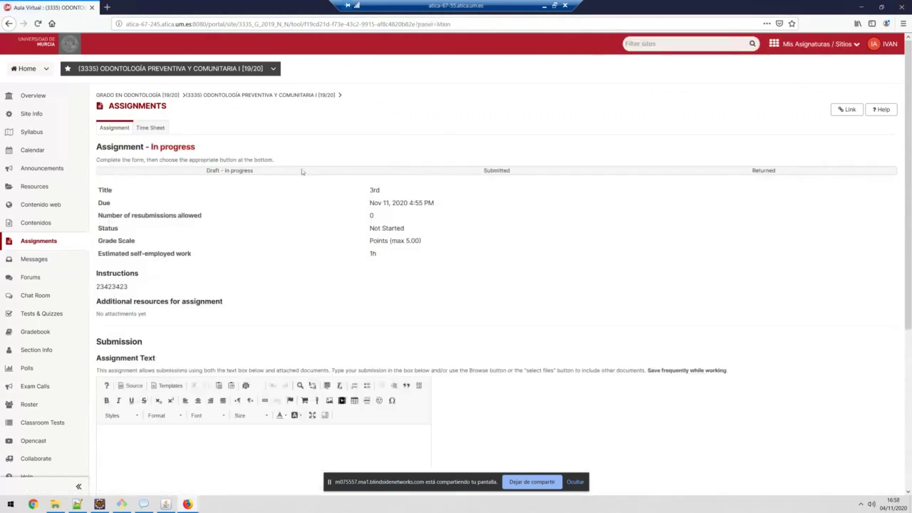
{"action": "scroll", "coordinate": [179, 371], "scroll_direction": "down", "scroll_amount": 3}
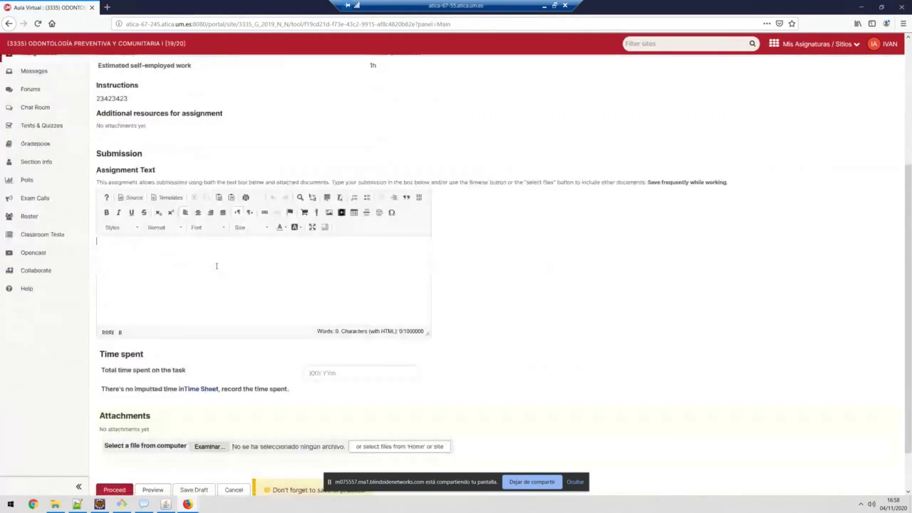
{"action": "type", "text": "345345345"}
{"action": "left_click", "coordinate": [374, 372]}
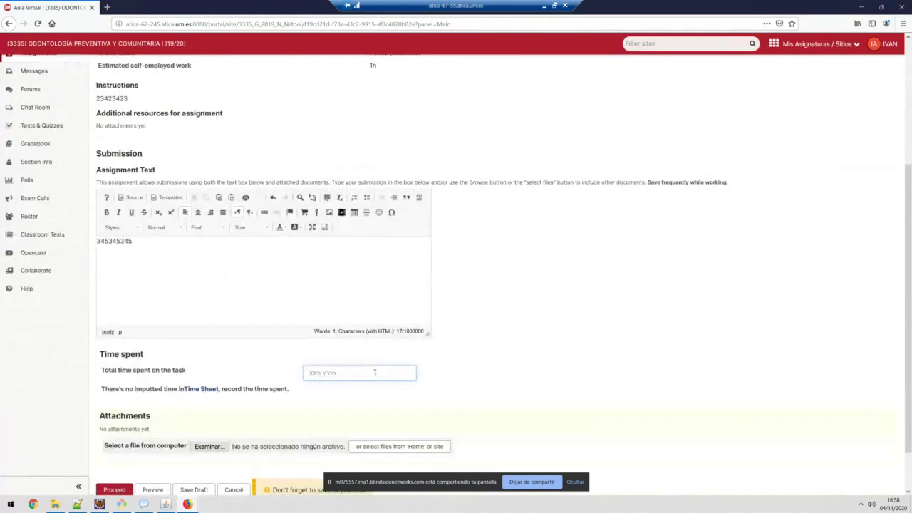
{"action": "type", "text": "3h"}
{"action": "scroll", "coordinate": [165, 410], "scroll_direction": "down", "scroll_amount": 1}
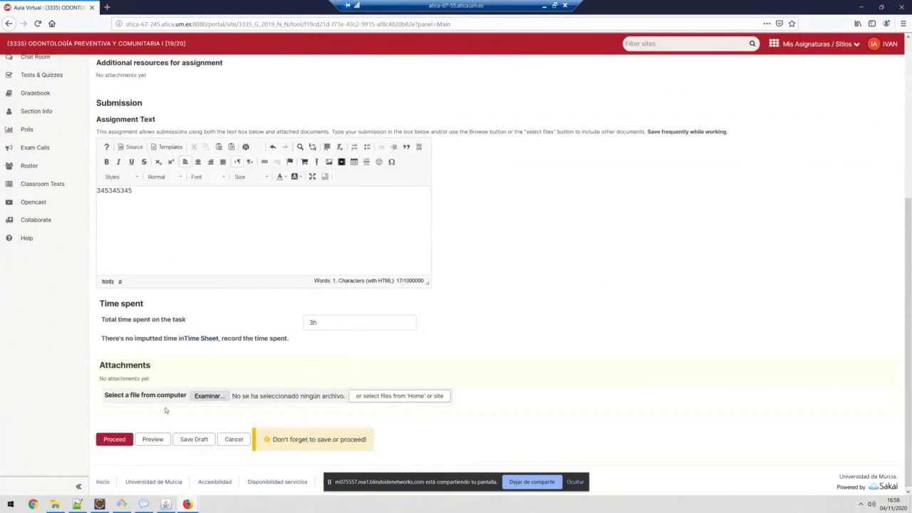
{"action": "left_click", "coordinate": [114, 439]}
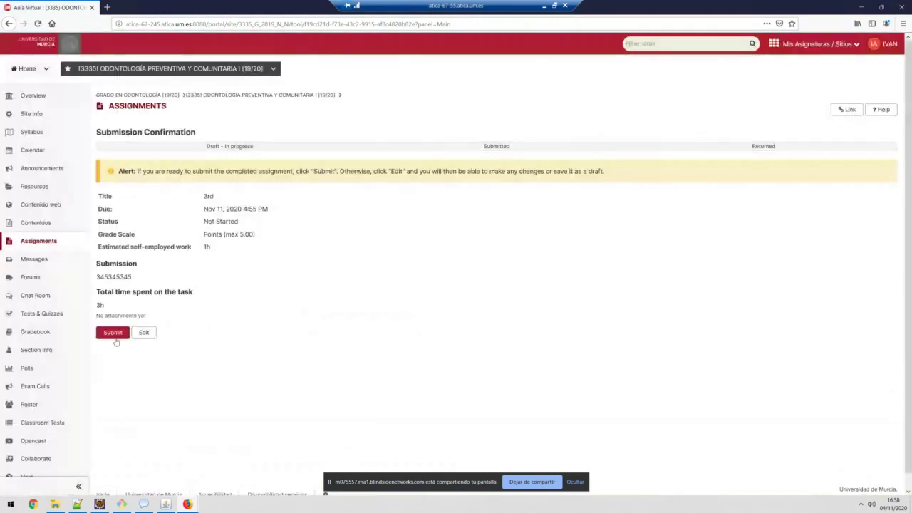
{"action": "left_click", "coordinate": [113, 333]}
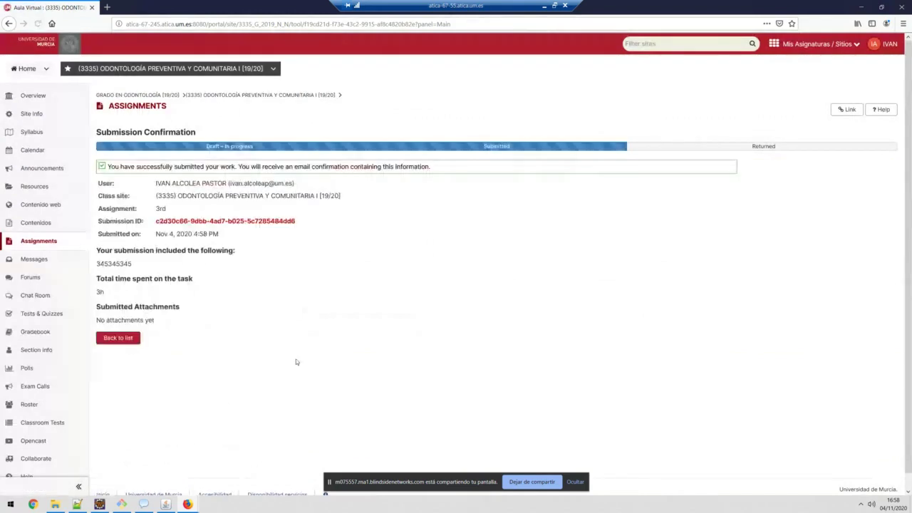
{"action": "key", "text": "alt+Tab"}
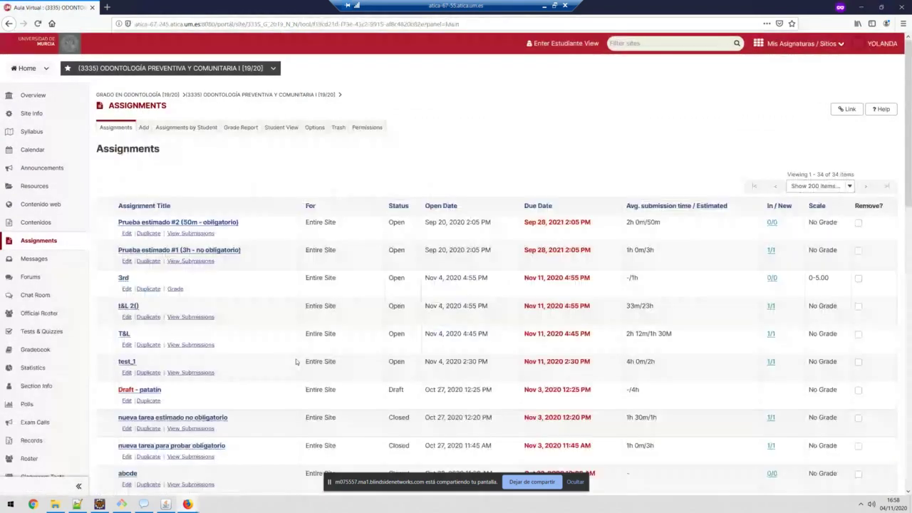
Step: Refresh the list and open the student's 3rd submission, highlighting its total time spent
{"action": "key", "text": "F5"}
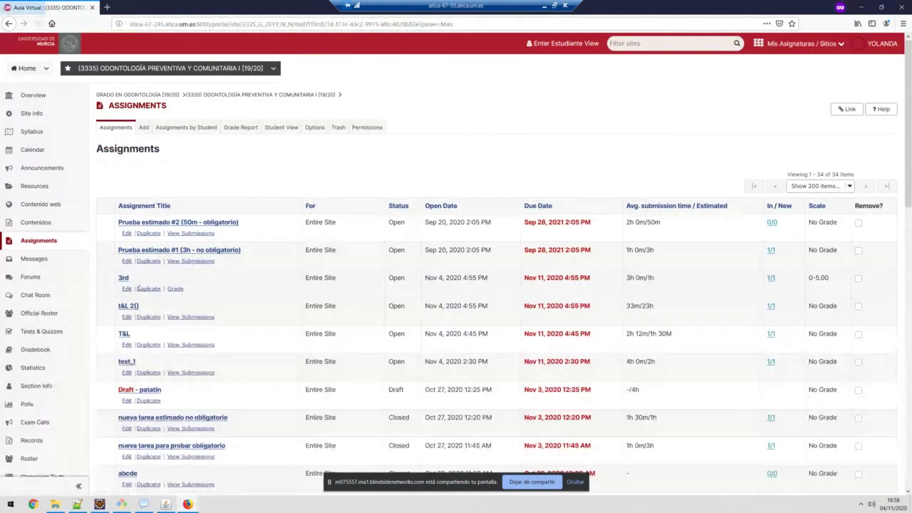
{"action": "left_click", "coordinate": [178, 290]}
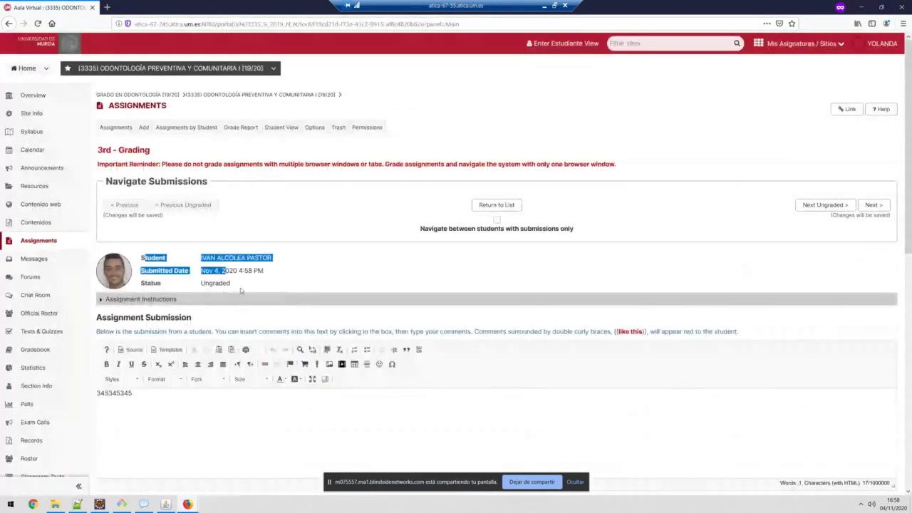
{"action": "scroll", "coordinate": [240, 288], "scroll_direction": "down", "scroll_amount": 3}
{"action": "scroll", "coordinate": [227, 289], "scroll_direction": "down", "scroll_amount": 2}
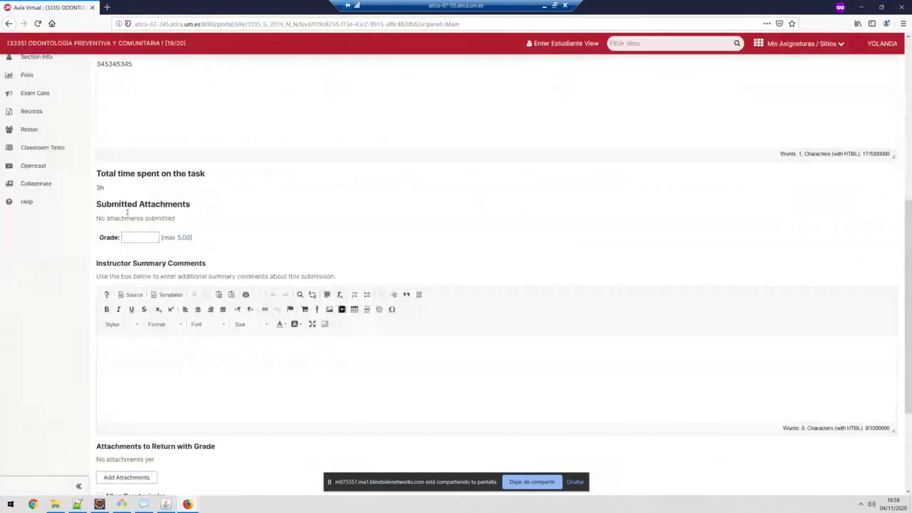
{"action": "triple_click", "coordinate": [87, 170]}
Step: Add comment 2342342, give grade 2, and release it to the student
{"action": "left_click", "coordinate": [241, 394]}
{"action": "type", "text": "2342342"}
{"action": "scroll", "coordinate": [235, 399], "scroll_direction": "down", "scroll_amount": 4}
{"action": "scroll", "coordinate": [235, 399], "scroll_direction": "down", "scroll_amount": 1}
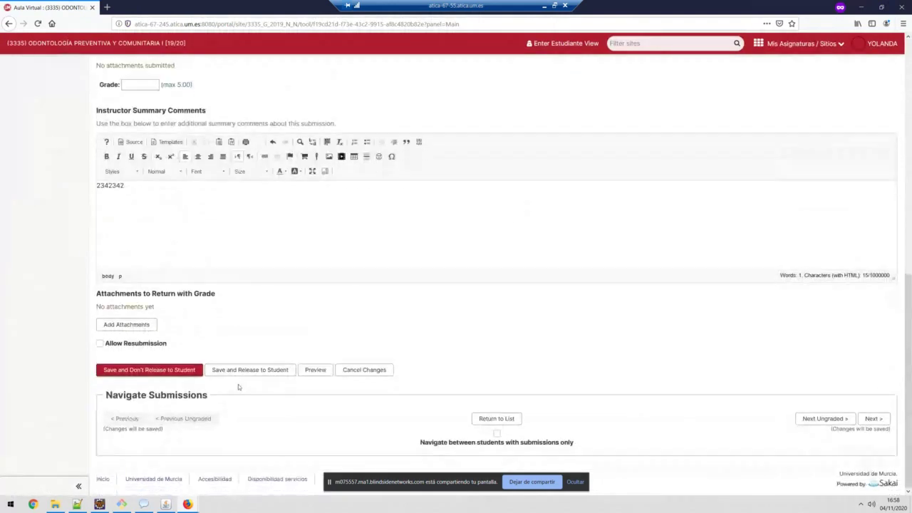
{"action": "scroll", "coordinate": [249, 291], "scroll_direction": "up", "scroll_amount": 3}
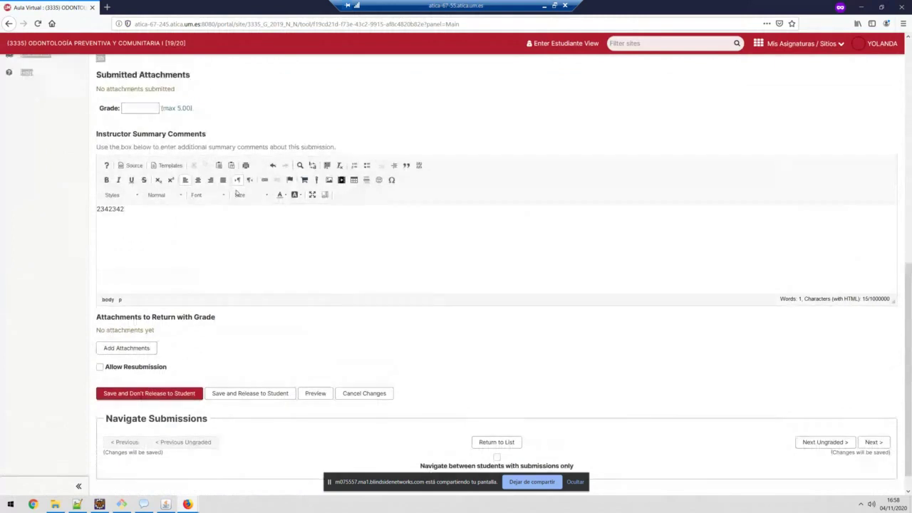
{"action": "left_click", "coordinate": [139, 178]}
{"action": "type", "text": "2"}
{"action": "scroll", "coordinate": [162, 394], "scroll_direction": "down", "scroll_amount": 3}
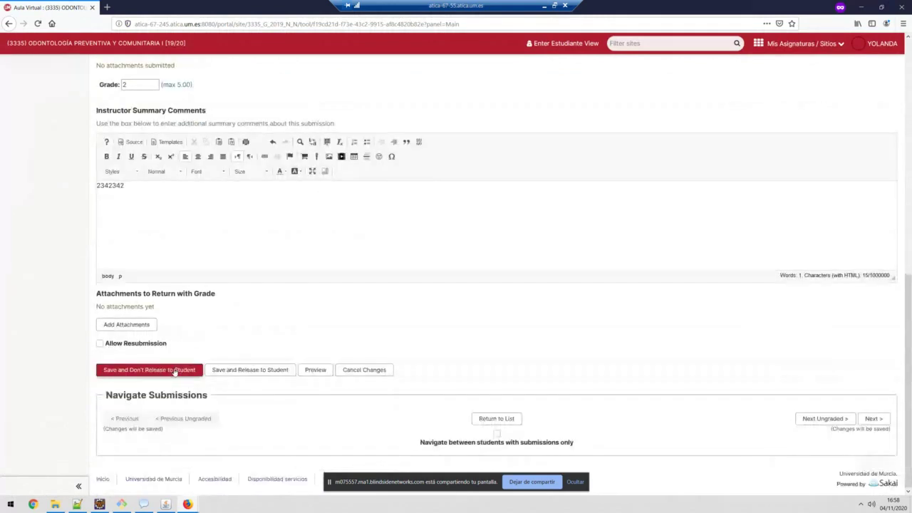
{"action": "left_click", "coordinate": [247, 369]}
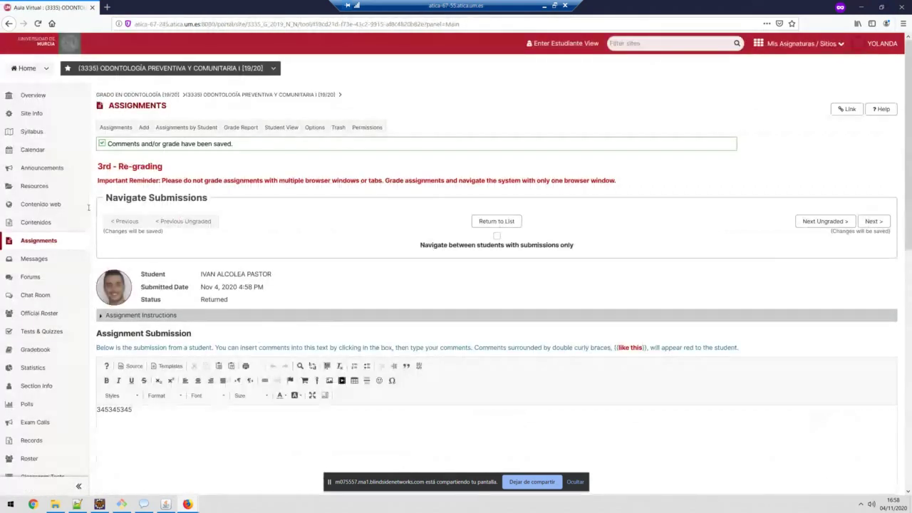
Step: Check the total time spent, then view the Grade Report showing 3rd at 2.00
{"action": "left_click", "coordinate": [275, 129]}
{"action": "scroll", "coordinate": [255, 251], "scroll_direction": "down", "scroll_amount": 1}
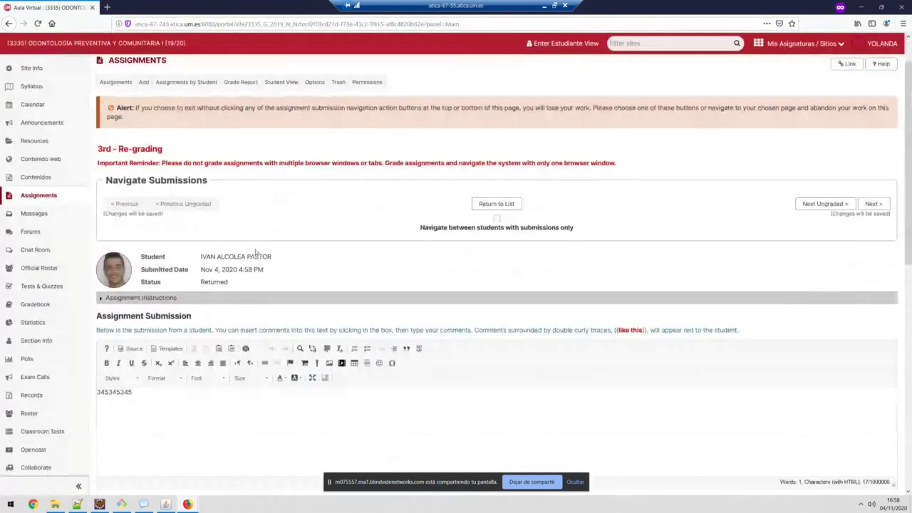
{"action": "scroll", "coordinate": [255, 251], "scroll_direction": "down", "scroll_amount": 1}
{"action": "scroll", "coordinate": [247, 254], "scroll_direction": "down", "scroll_amount": 3}
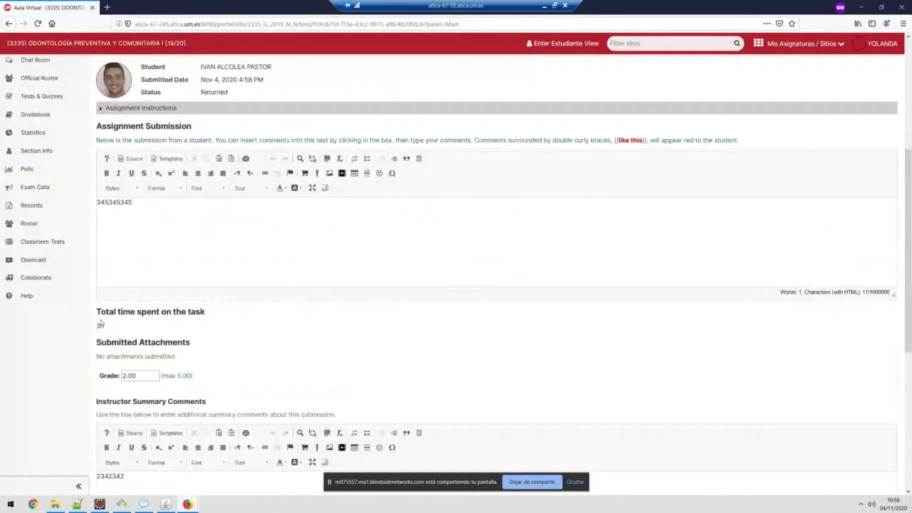
{"action": "left_click_drag", "start_coordinate": [105, 327], "coordinate": [97, 312]}
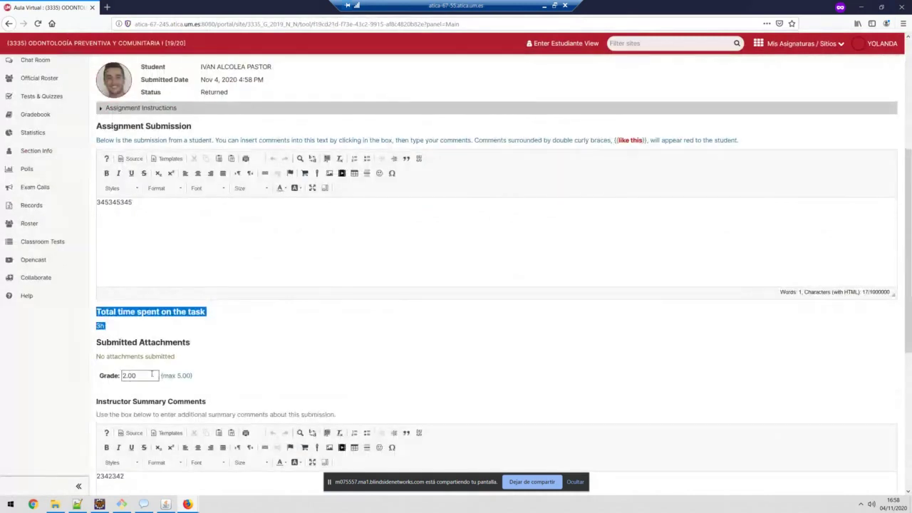
{"action": "scroll", "coordinate": [196, 321], "scroll_direction": "up", "scroll_amount": 5}
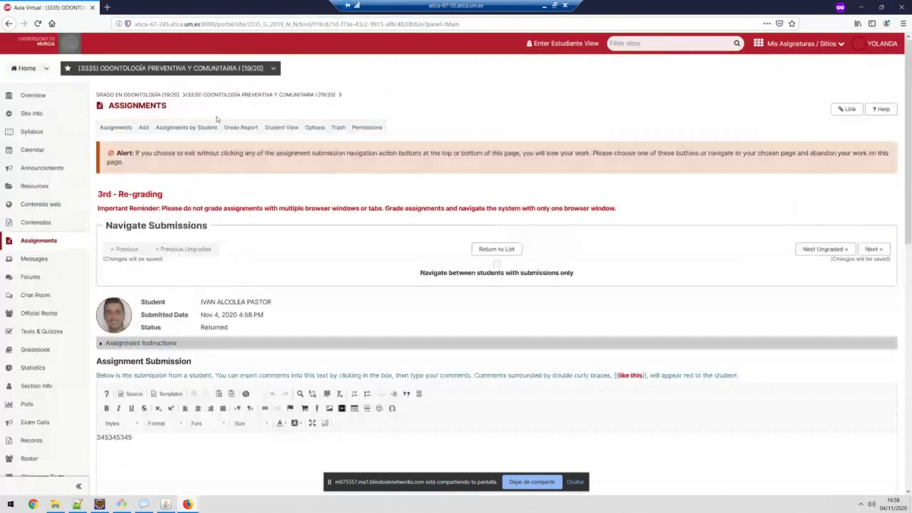
{"action": "left_click", "coordinate": [240, 127]}
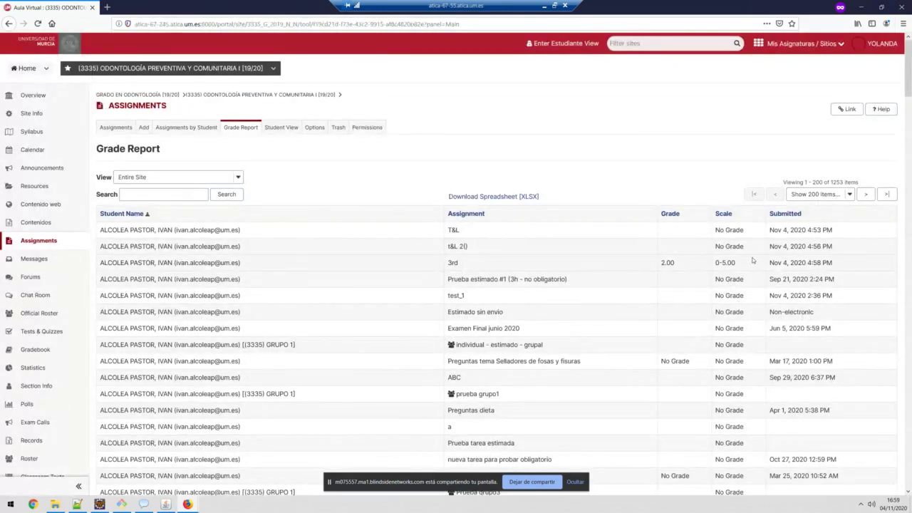
Step: Highlight the 3rd assignment's row in the Grade Report
{"action": "scroll", "coordinate": [748, 261], "scroll_direction": "down", "scroll_amount": 1}
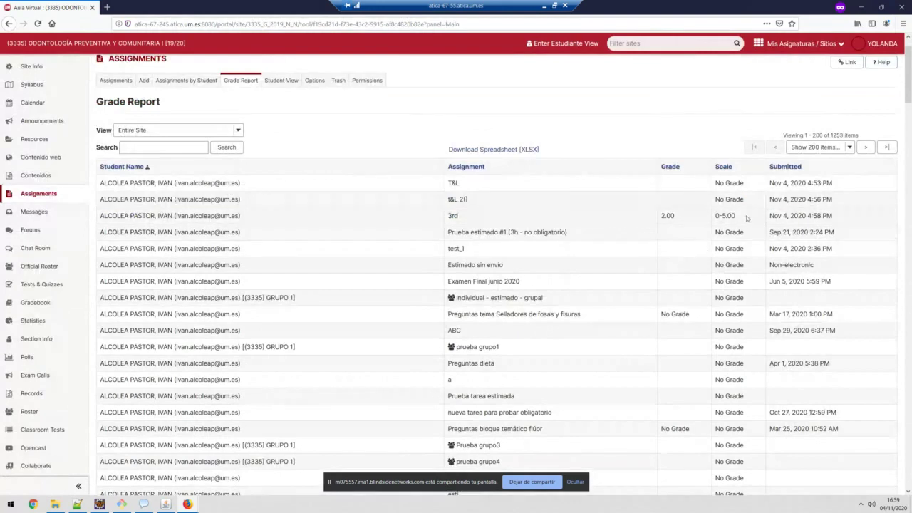
{"action": "double_click", "coordinate": [454, 216]}
{"action": "scroll", "coordinate": [724, 218], "scroll_direction": "down", "scroll_amount": 1}
{"action": "scroll", "coordinate": [214, 205], "scroll_direction": "up", "scroll_amount": 2}
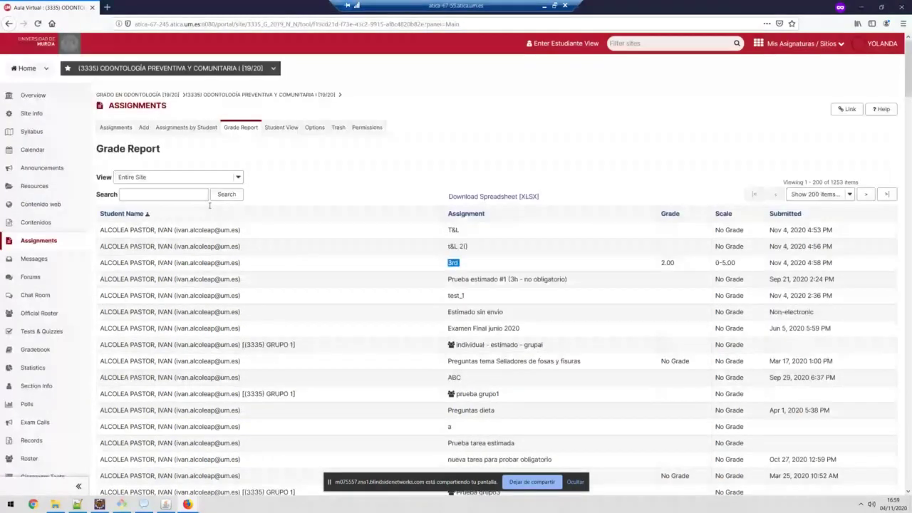
{"action": "scroll", "coordinate": [210, 205], "scroll_direction": "down", "scroll_amount": 10}
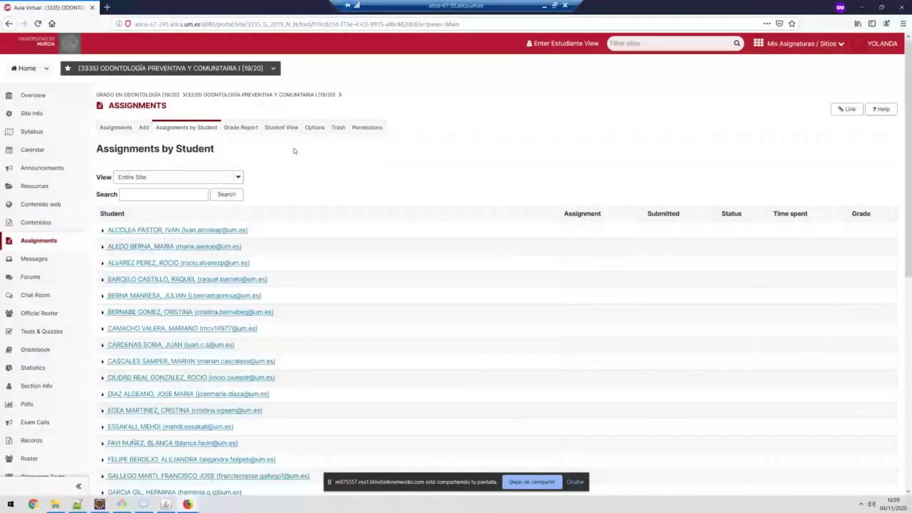
Step: Expand the first student's assignments, open their 3rd submission, then return to the assignments list
{"action": "left_click", "coordinate": [114, 230]}
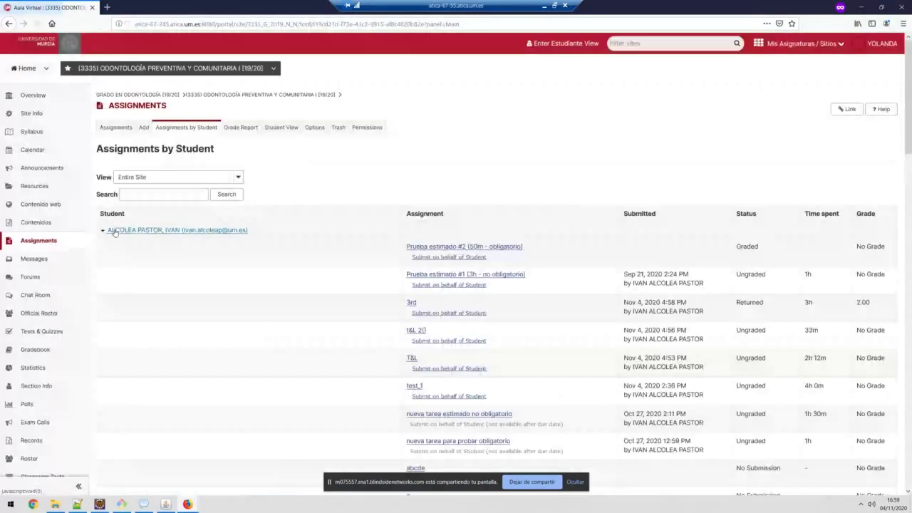
{"action": "left_click", "coordinate": [411, 303]}
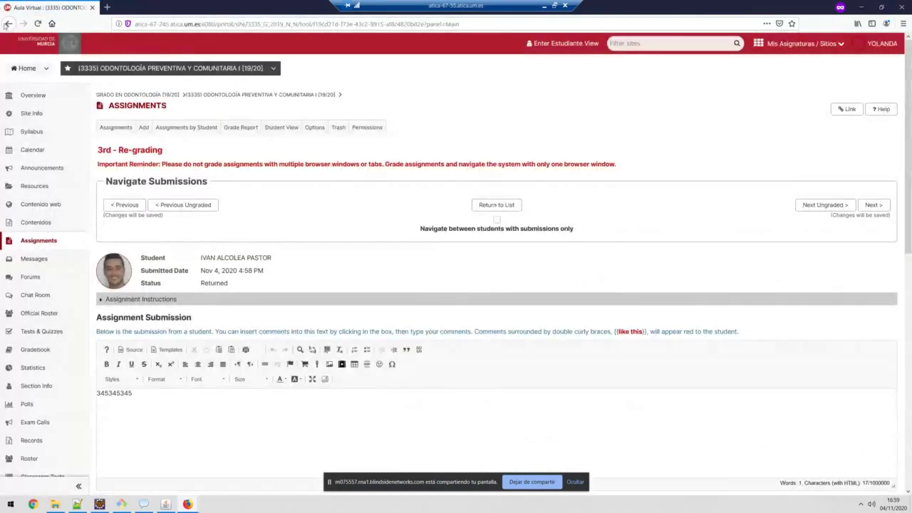
{"action": "left_click", "coordinate": [9, 24]}
{"action": "left_click", "coordinate": [518, 216]}
{"action": "left_click", "coordinate": [38, 240]}
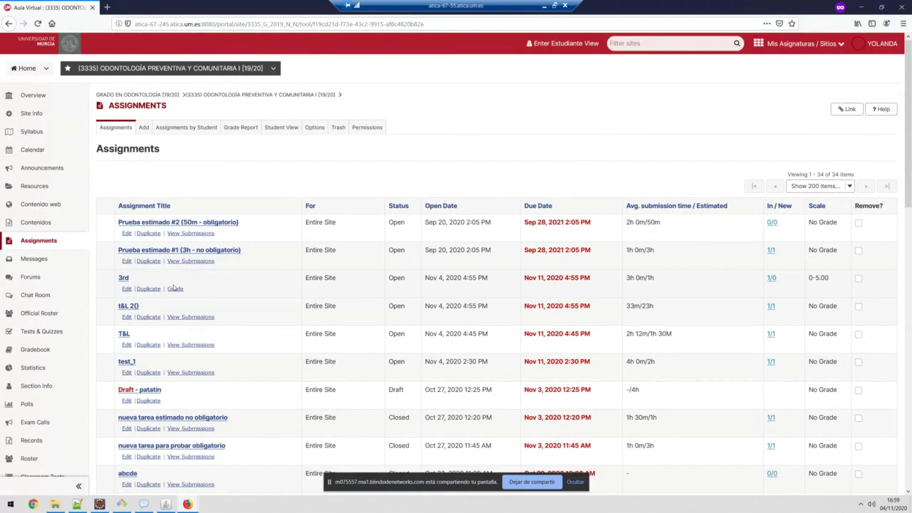
Step: Reopen Assignments by Student and highlight the first student's 3rd row with 3h spent
{"action": "left_click", "coordinate": [175, 129]}
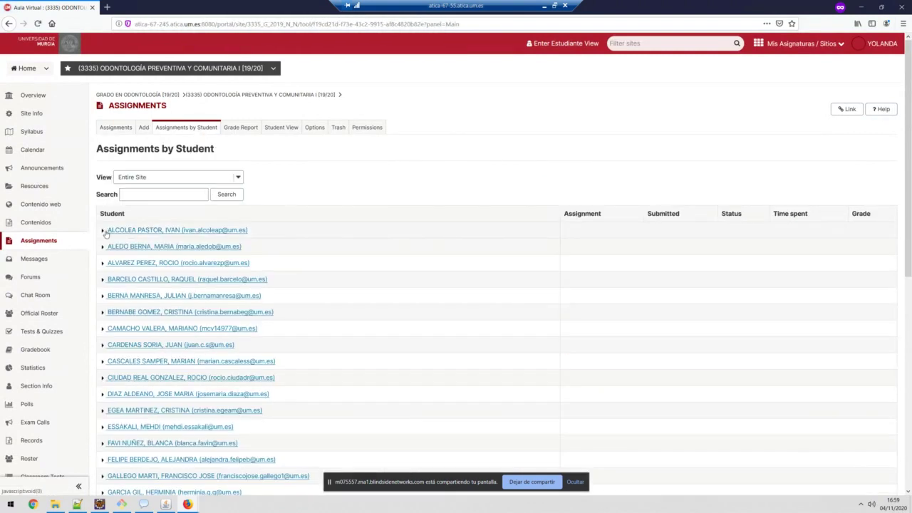
{"action": "left_click", "coordinate": [104, 231]}
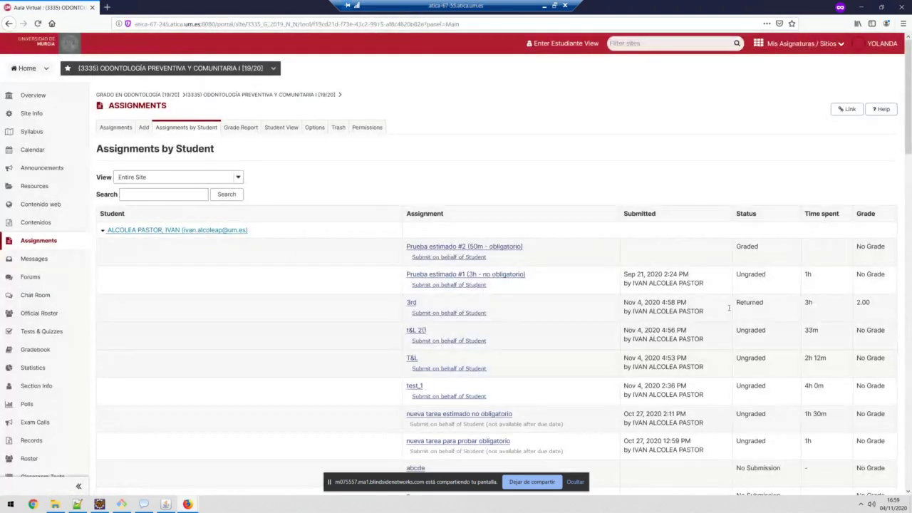
{"action": "left_click_drag", "start_coordinate": [403, 307], "coordinate": [440, 304]}
{"action": "left_click_drag", "start_coordinate": [803, 305], "coordinate": [843, 305]}
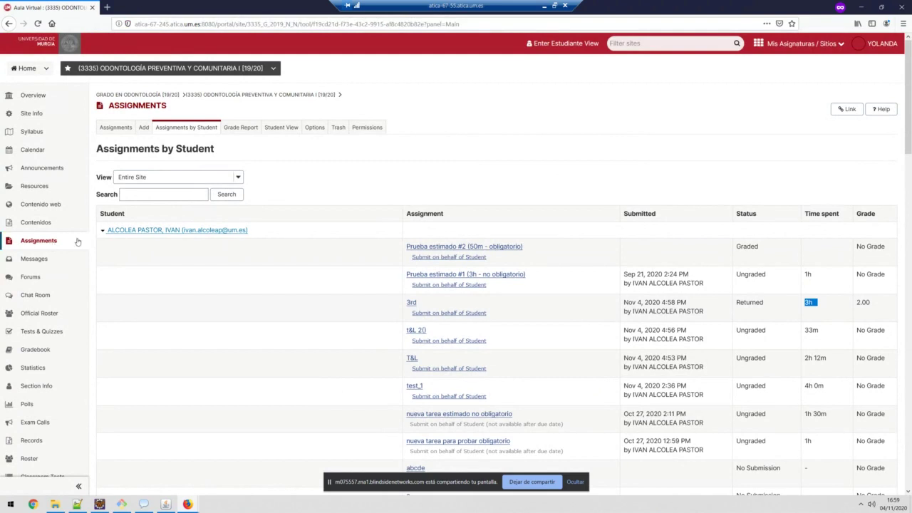
Step: Collapse the first student's assignment rows to return to the full Assignments by Student list
{"action": "left_click", "coordinate": [177, 229]}
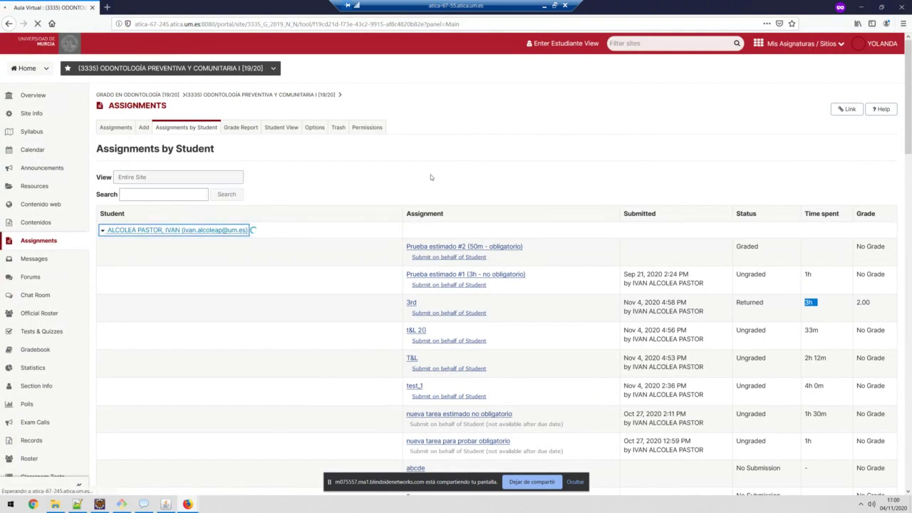